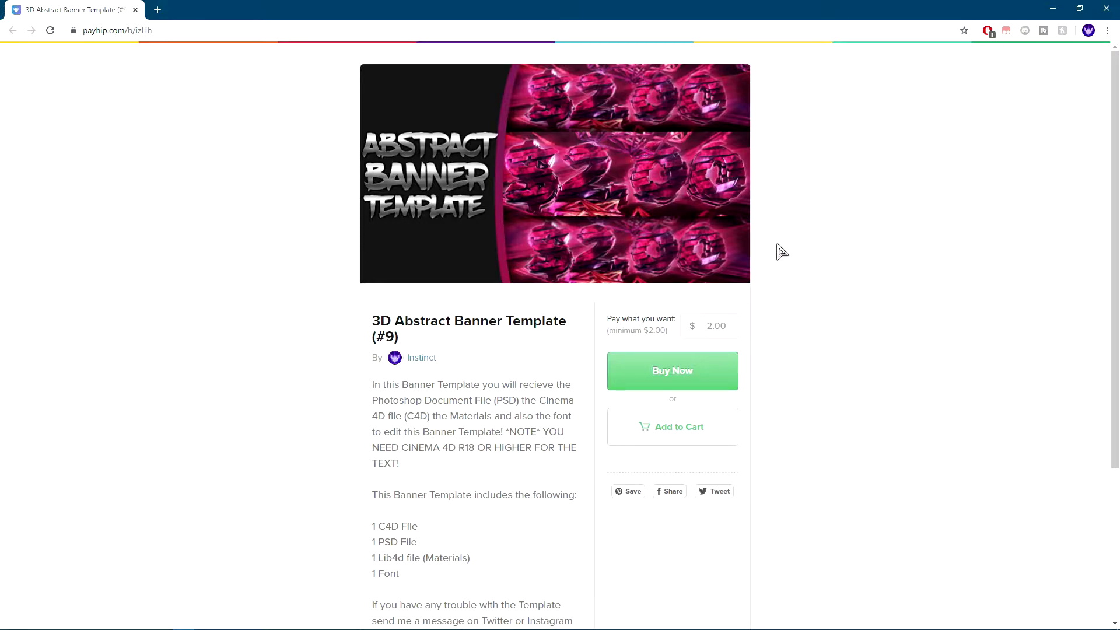
Step: Open the Banner Template 9 archive from the desktop, dismiss the trial notice and enter its Banner Template 9 folder
click(1052, 9)
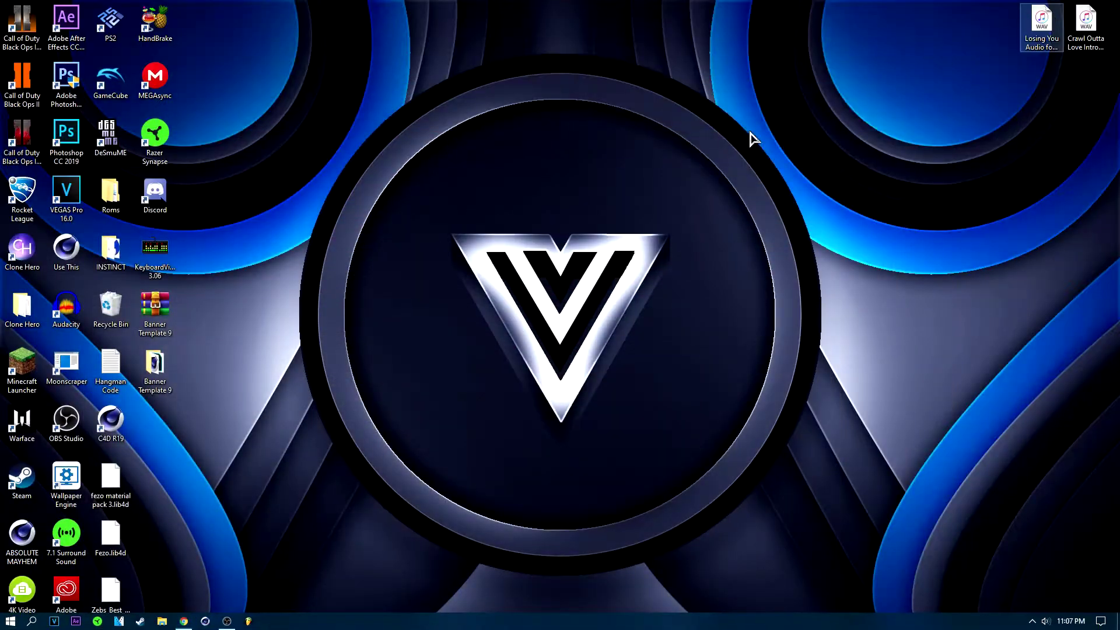
double_click(154, 309)
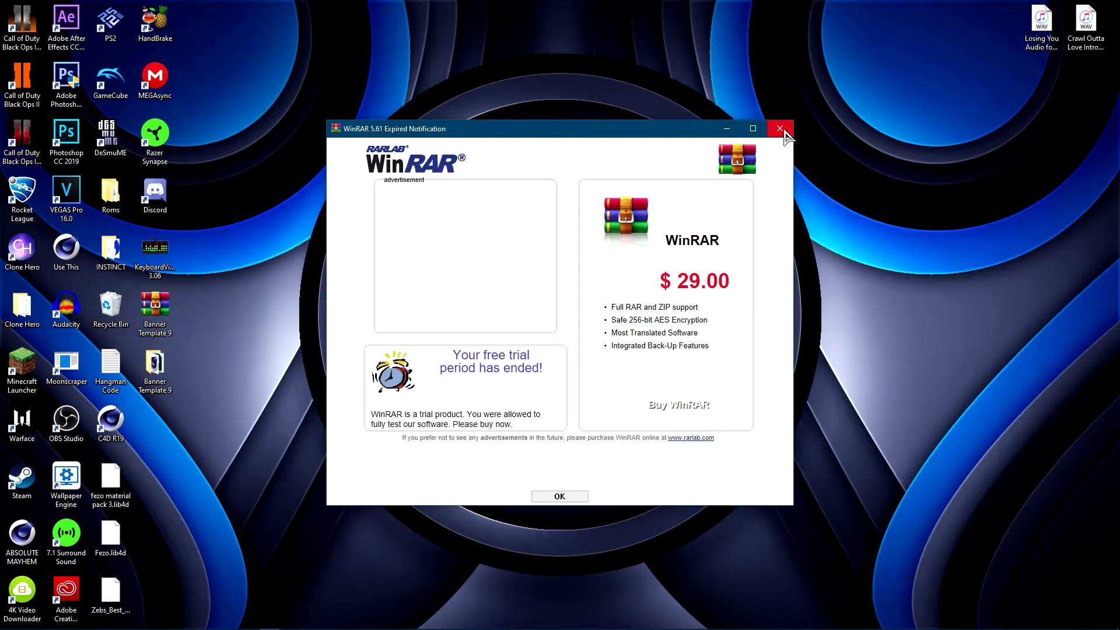
click(779, 129)
mouse_move(585, 177)
mouse_down()
mouse_move(578, 200)
mouse_move(568, 188)
mouse_up()
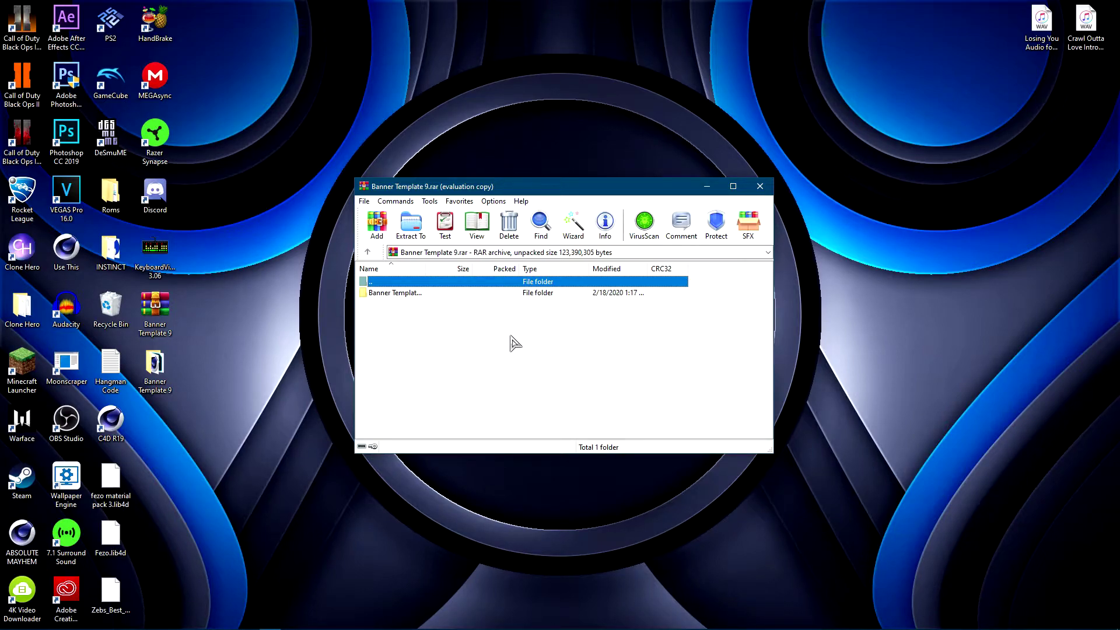
drag(511, 337, 428, 324)
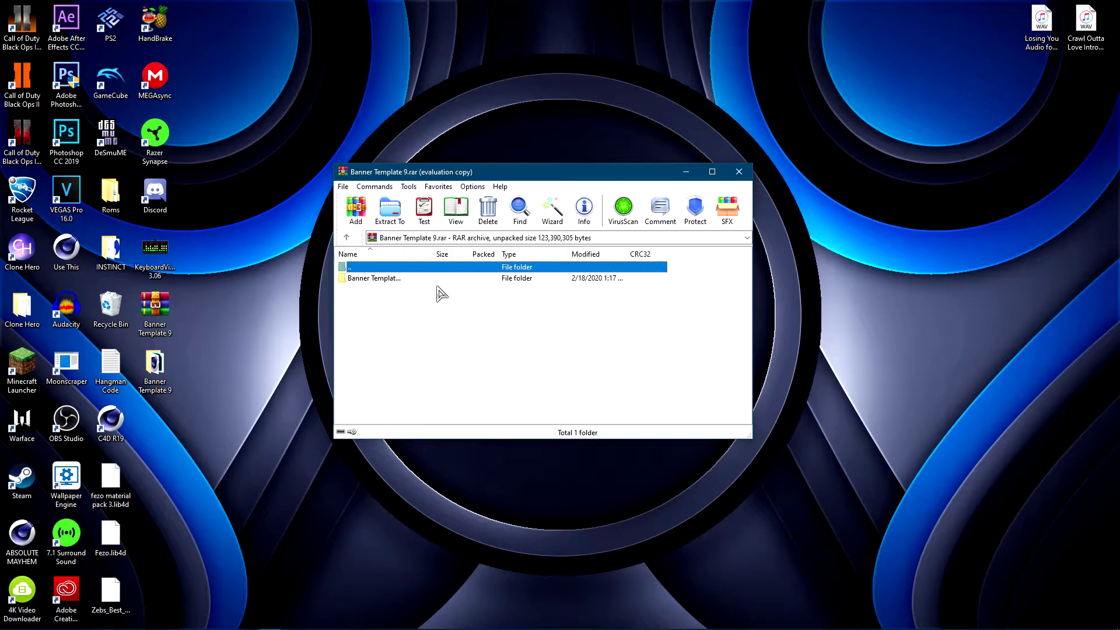
double_click(373, 280)
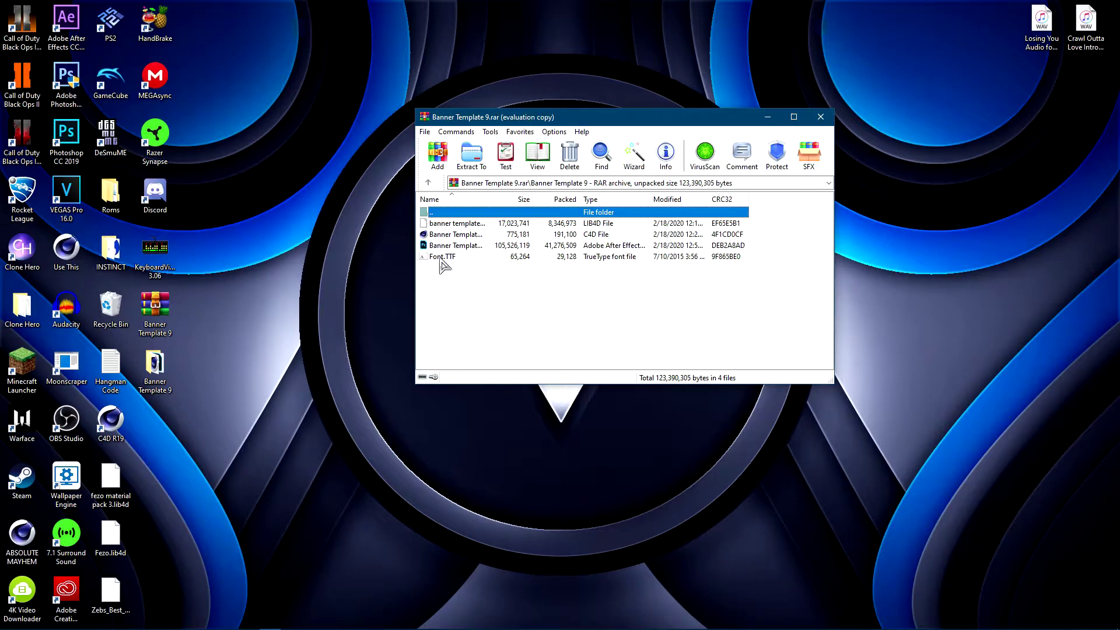
Step: Preview the Font.TTF file from the archive and close the font preview
click(448, 259)
double_click(449, 259)
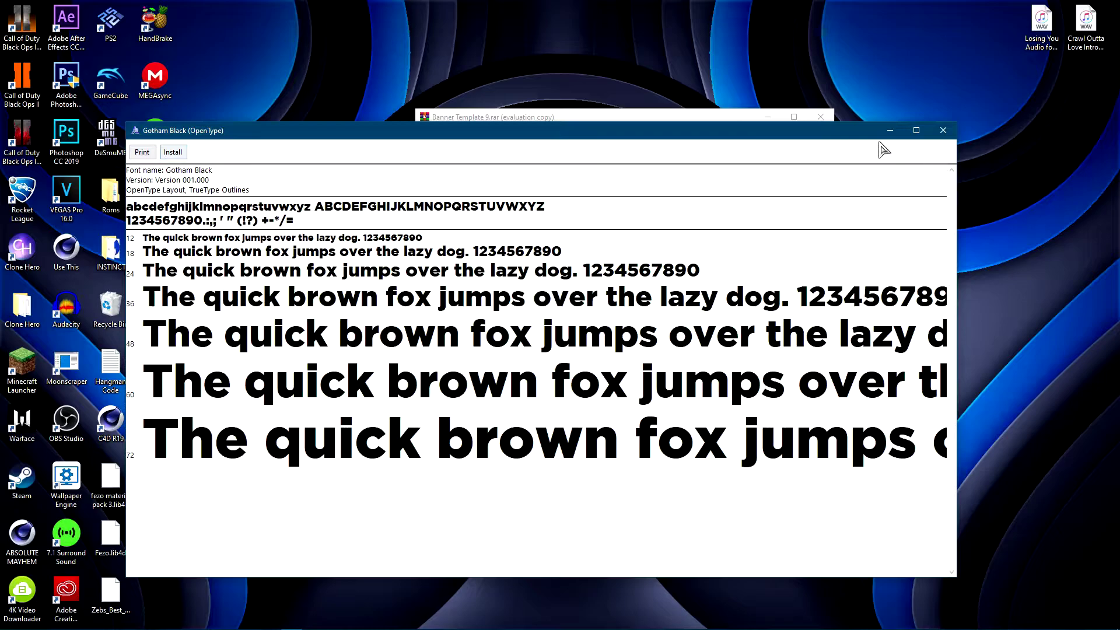
click(943, 130)
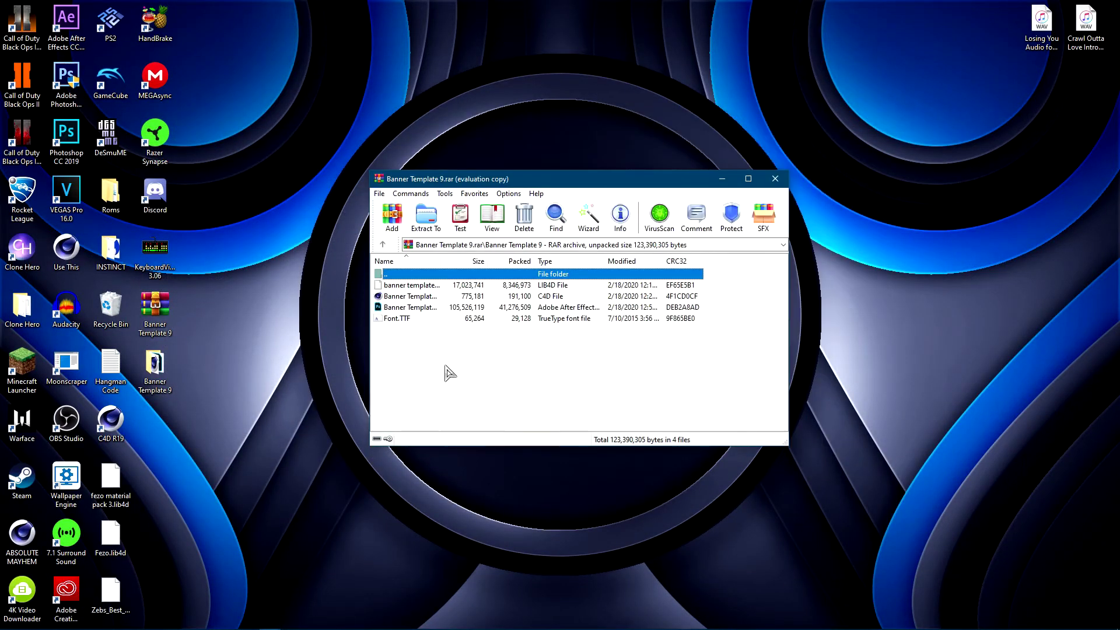
Step: Open the Banner Template 9 C4D file from the archive in Cinema 4D and dismiss the User Participation Program dialog
click(403, 297)
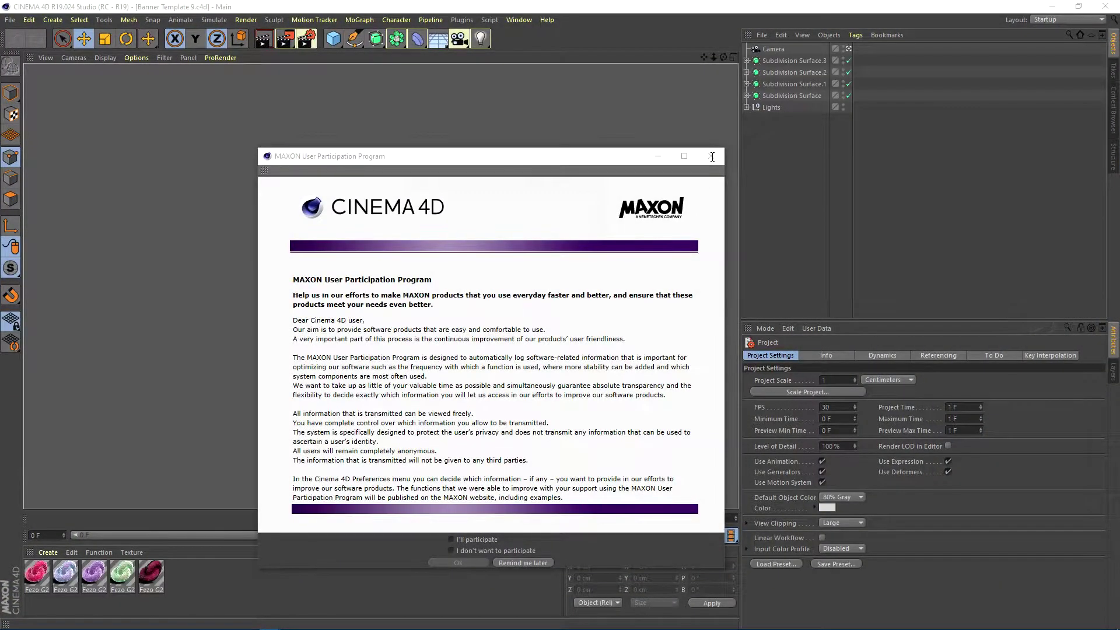
click(712, 157)
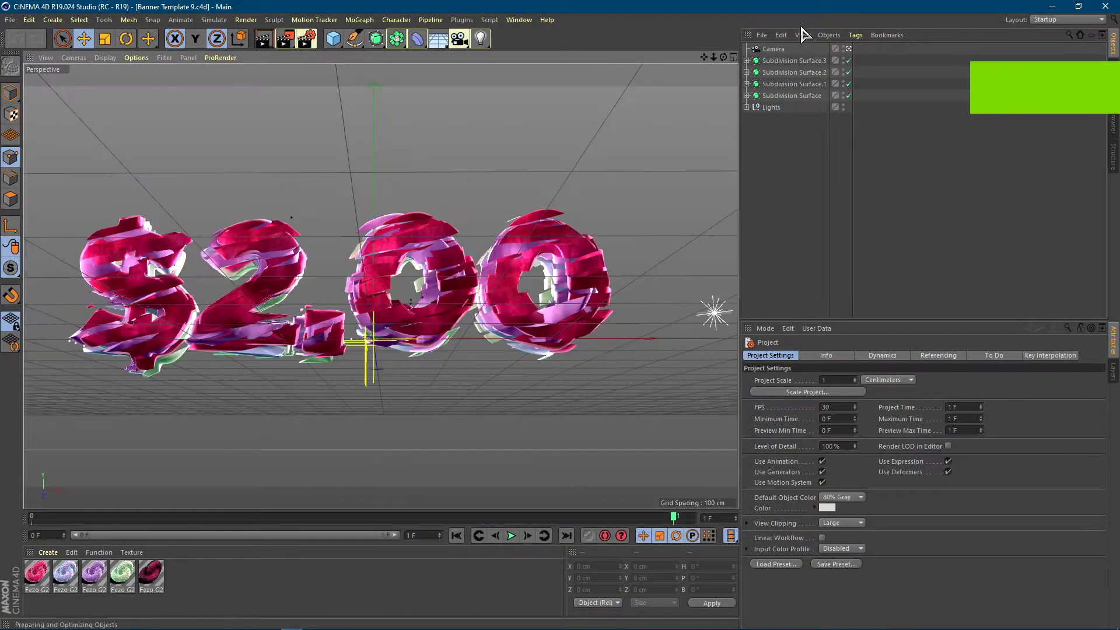
Step: Load the banner template 9 materials LIB4D file from the archive into the Content Browser presets of Cinema 4D
click(1114, 129)
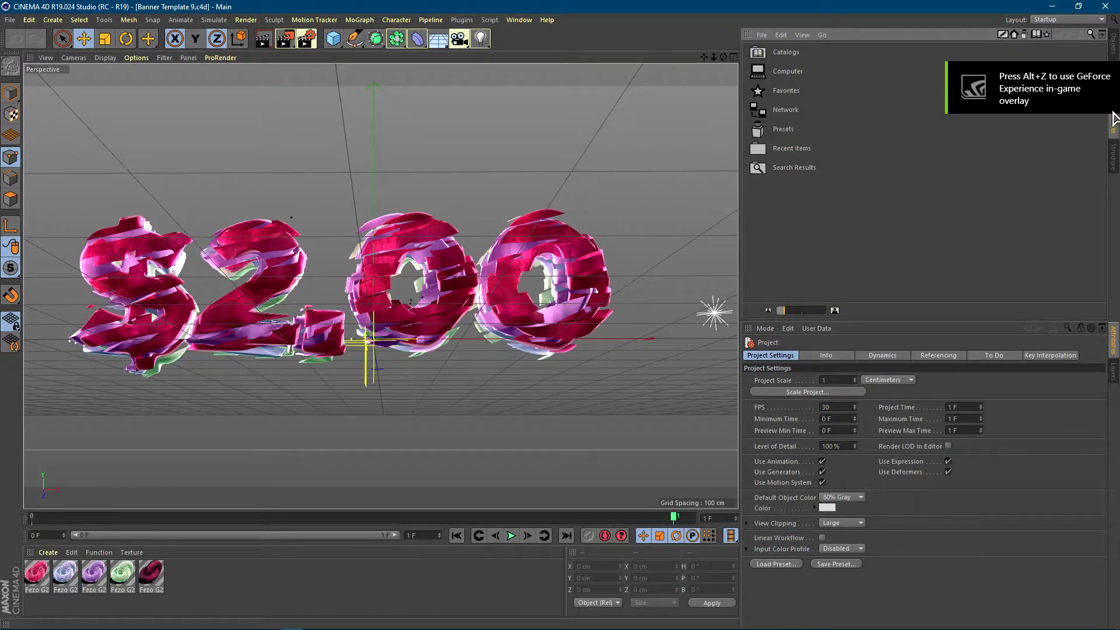
double_click(783, 129)
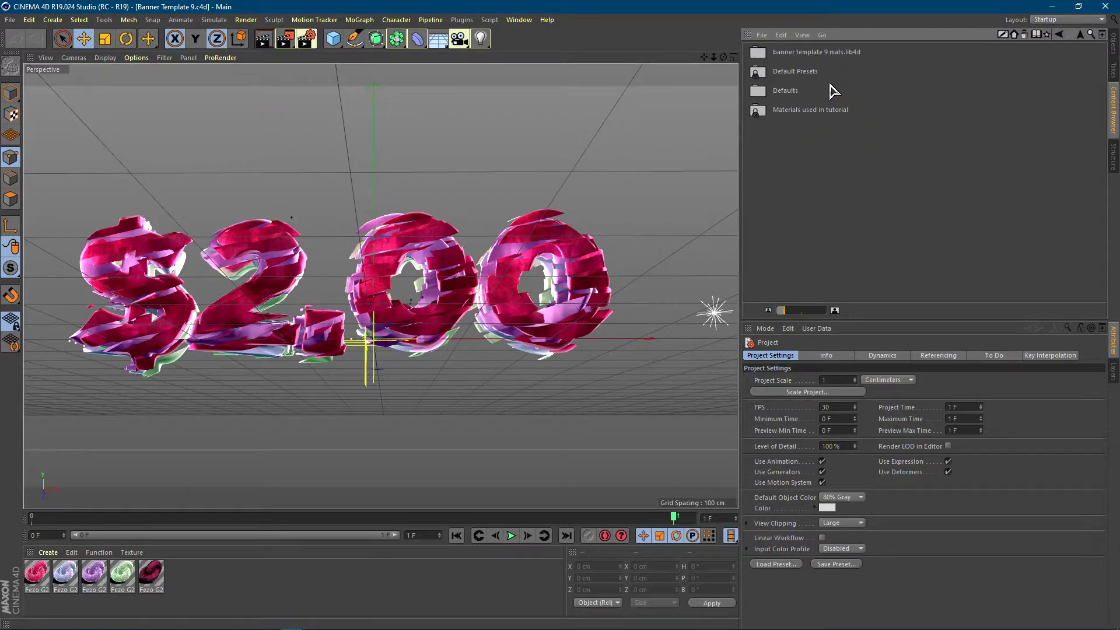
drag(827, 5, 587, 238)
drag(570, 185, 917, 112)
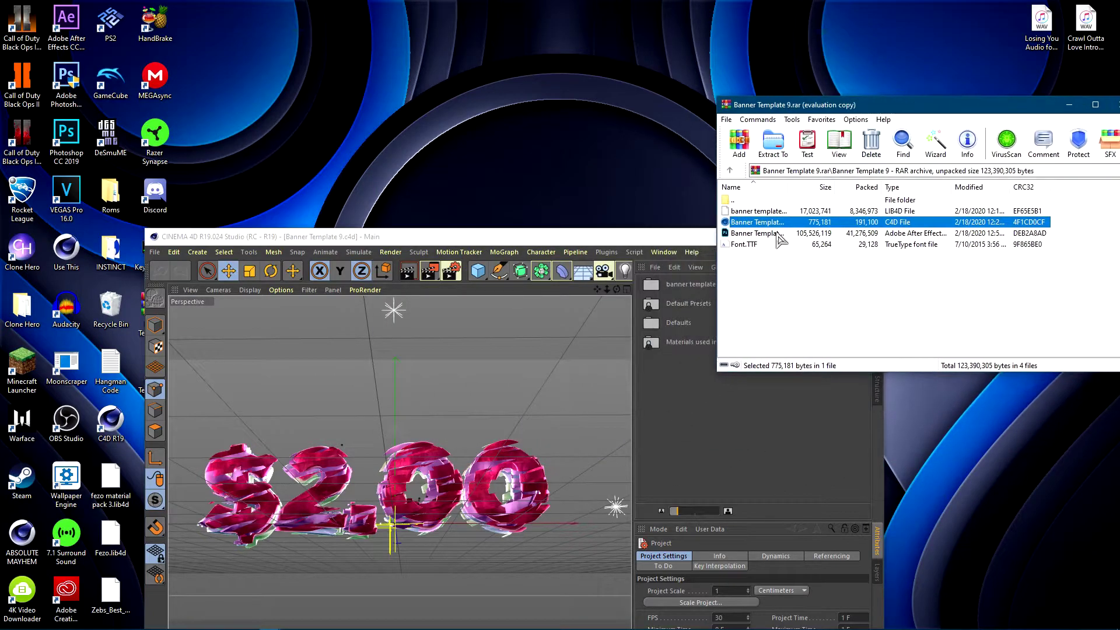
click(779, 210)
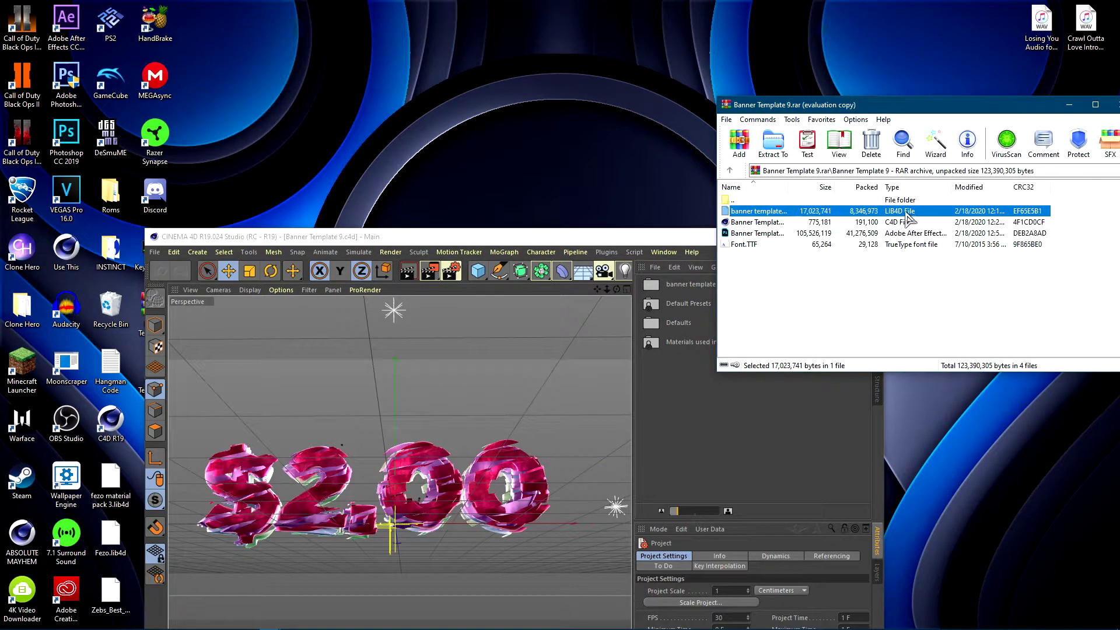
drag(772, 212, 681, 349)
drag(974, 111, 744, 84)
drag(415, 241, 430, 62)
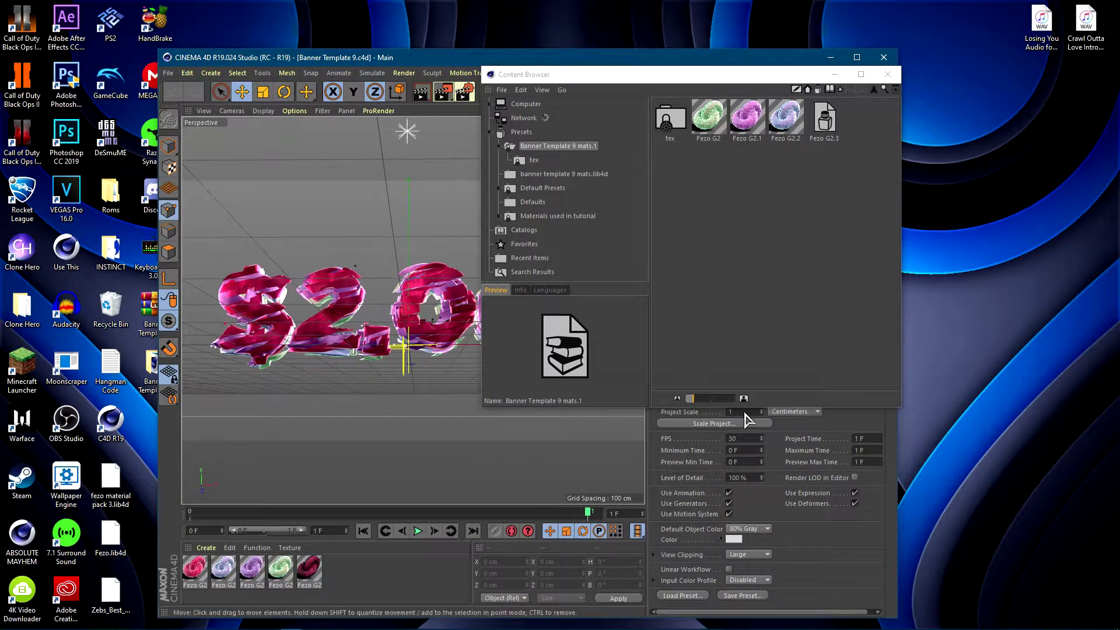
Step: Replace the scene's green, purple, blue and pink materials with the library materials Fezo G2, G2.1, G2.2 and G2.3
drag(708, 121, 285, 564)
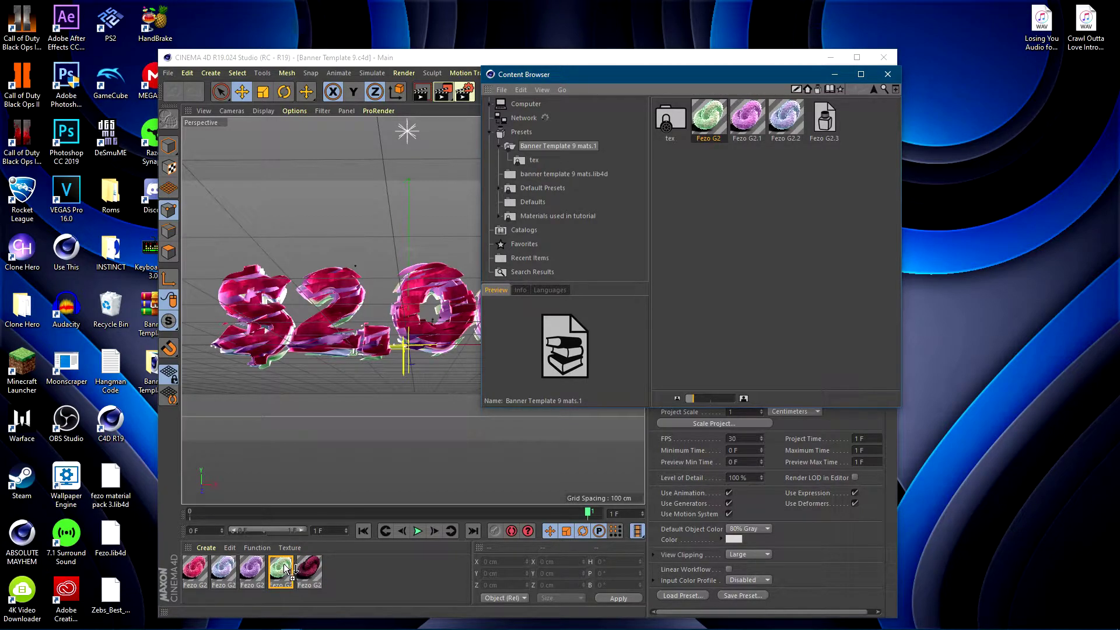
drag(746, 128, 255, 575)
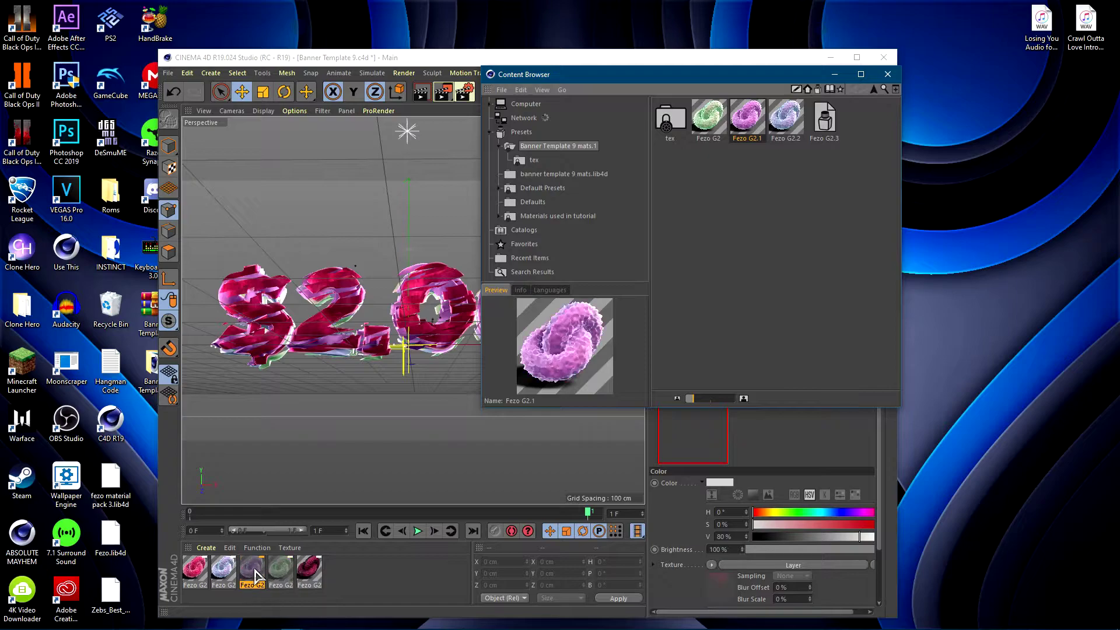
drag(799, 131, 227, 575)
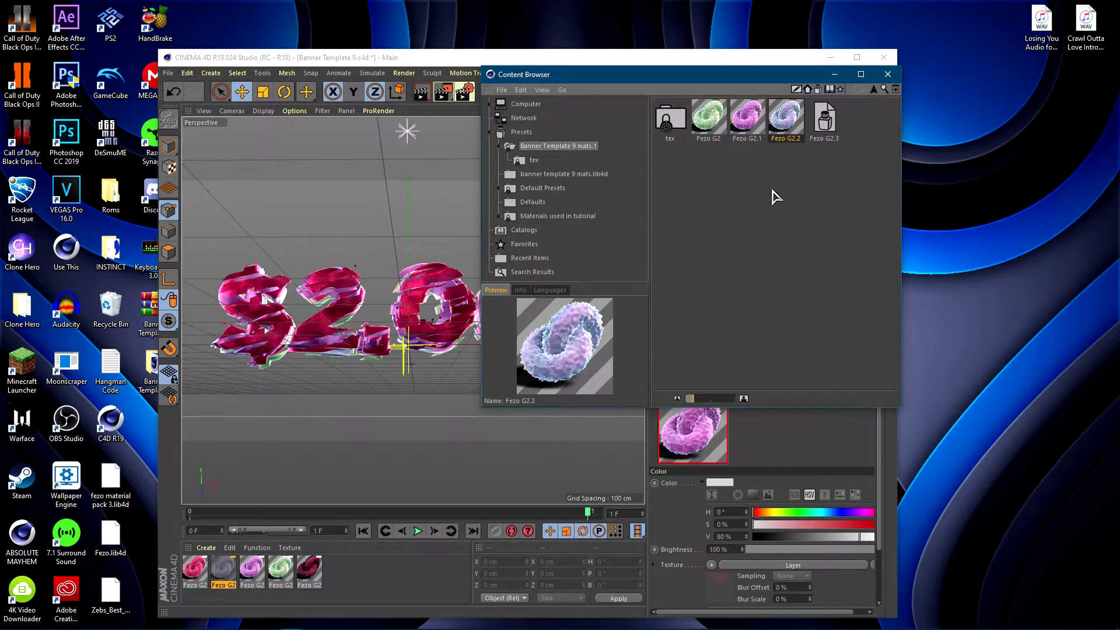
drag(824, 119, 201, 571)
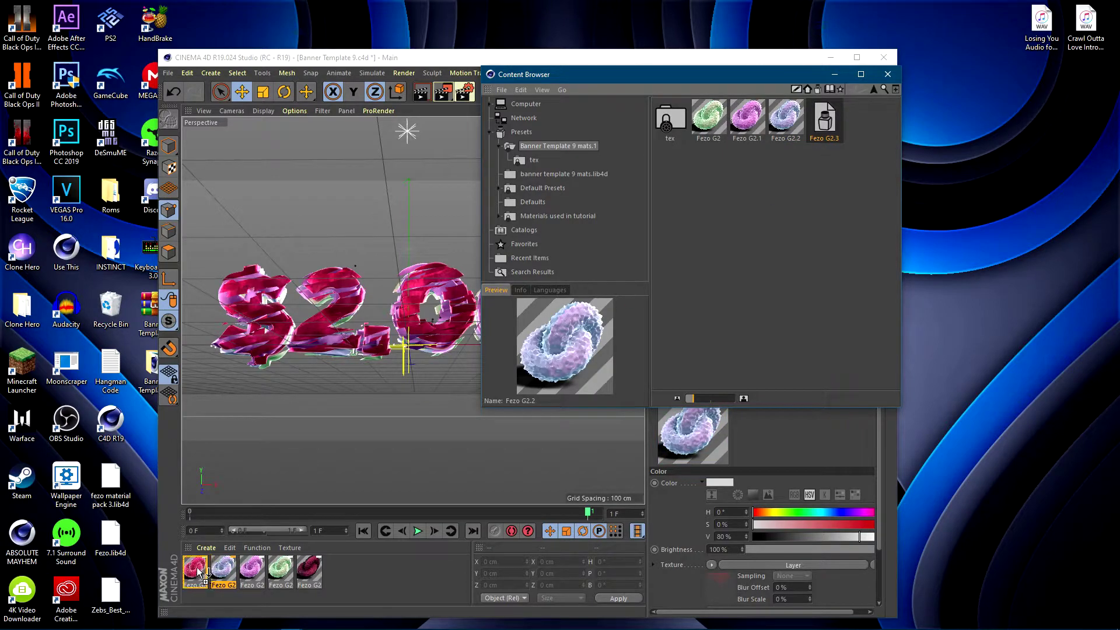
Step: Close the separate Content Browser window and maximize the Cinema 4D window
drag(690, 83, 591, 127)
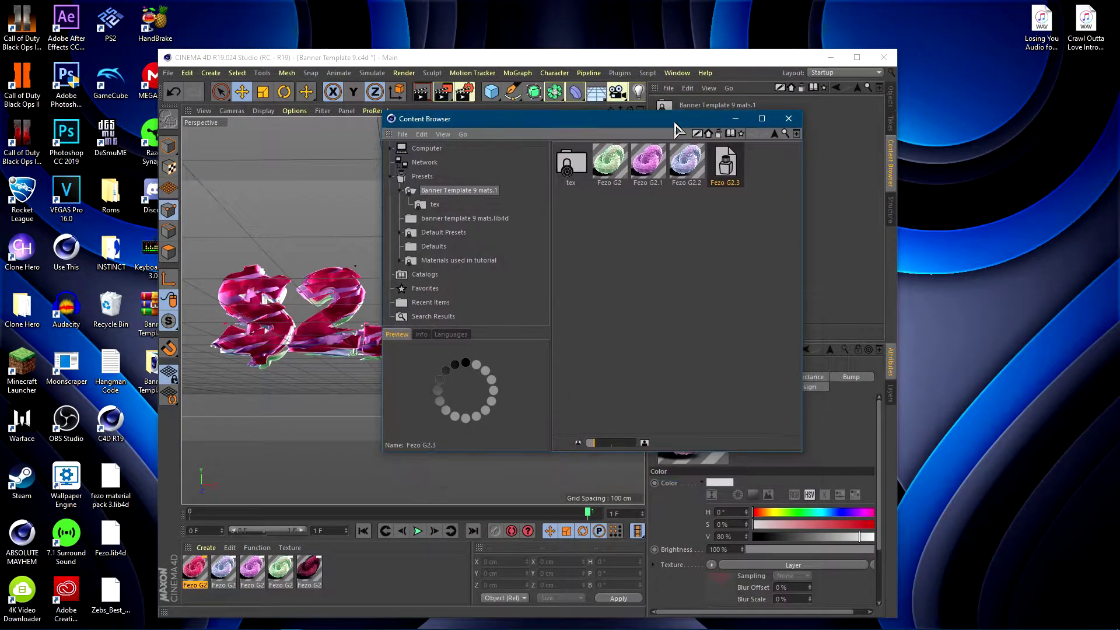
click(789, 118)
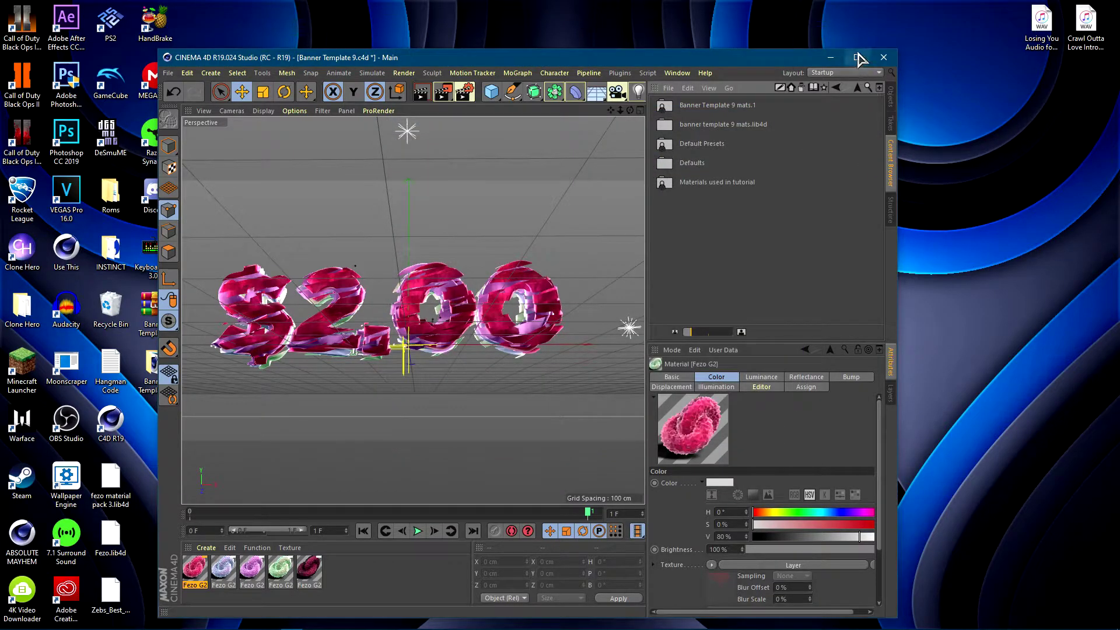
click(857, 57)
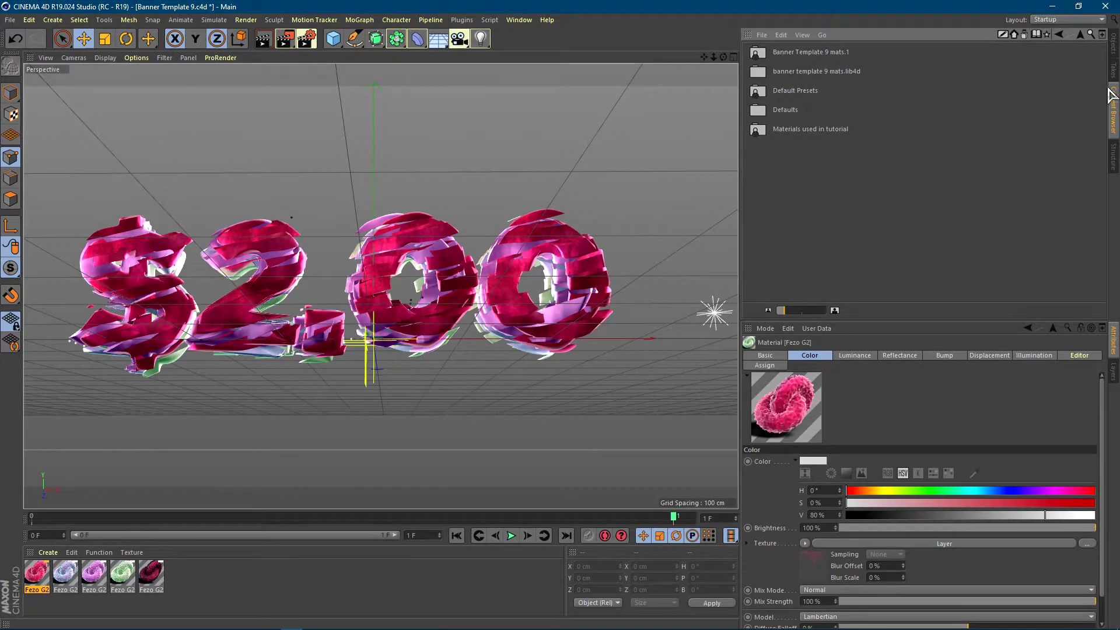
Step: Clear the text of the MoText object inside Subdivision Surface and collapse that group in the object hierarchy
click(1114, 45)
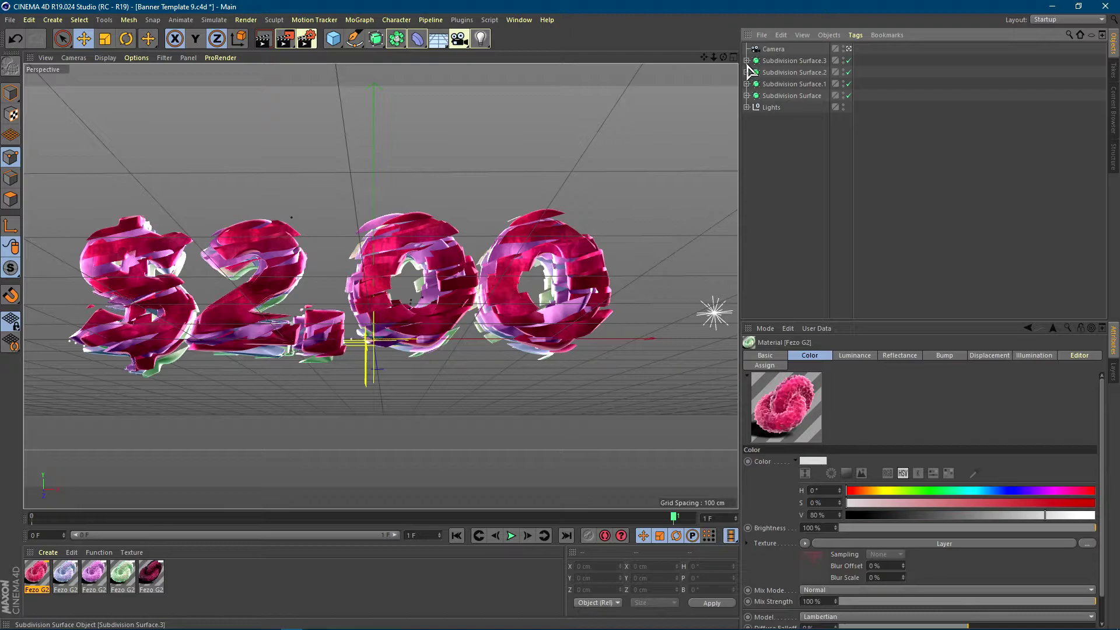
click(746, 95)
click(792, 177)
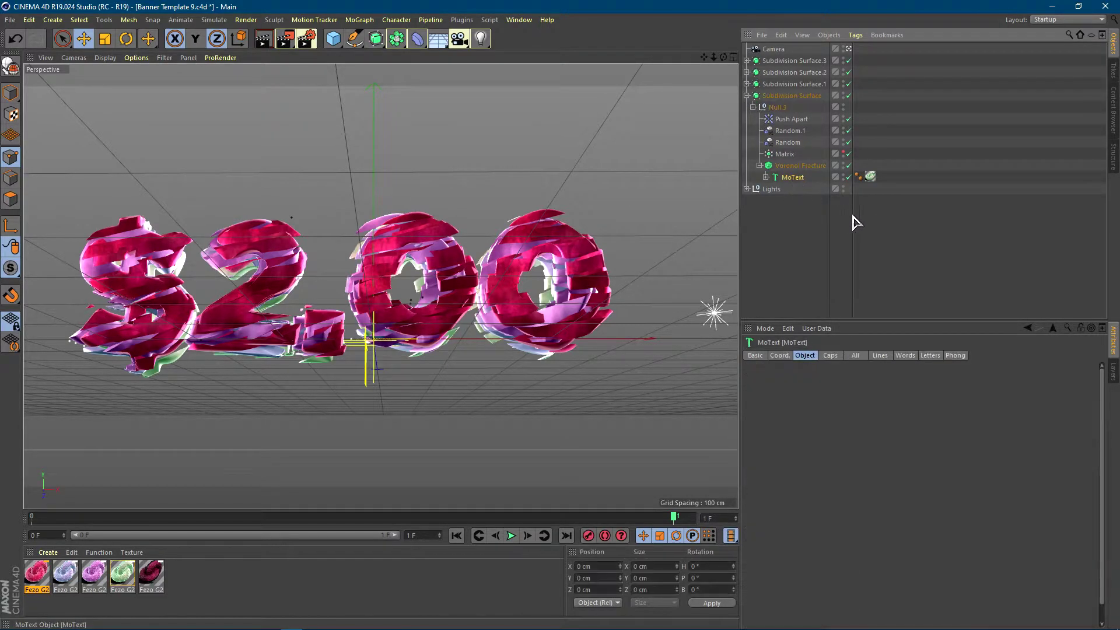
triple_click(810, 412)
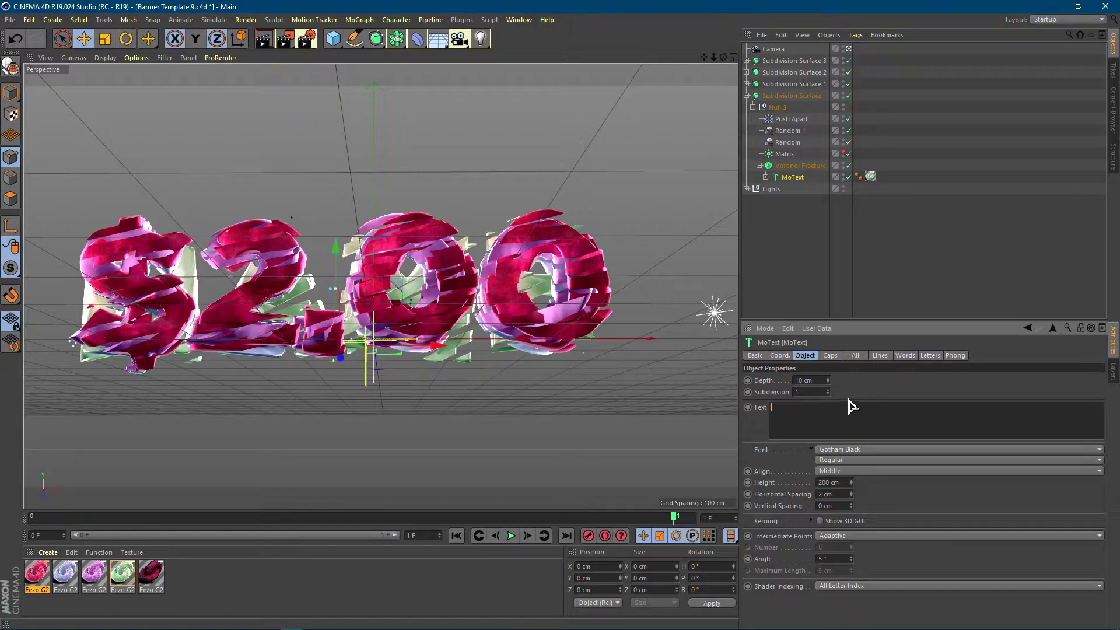
click(746, 95)
click(790, 95)
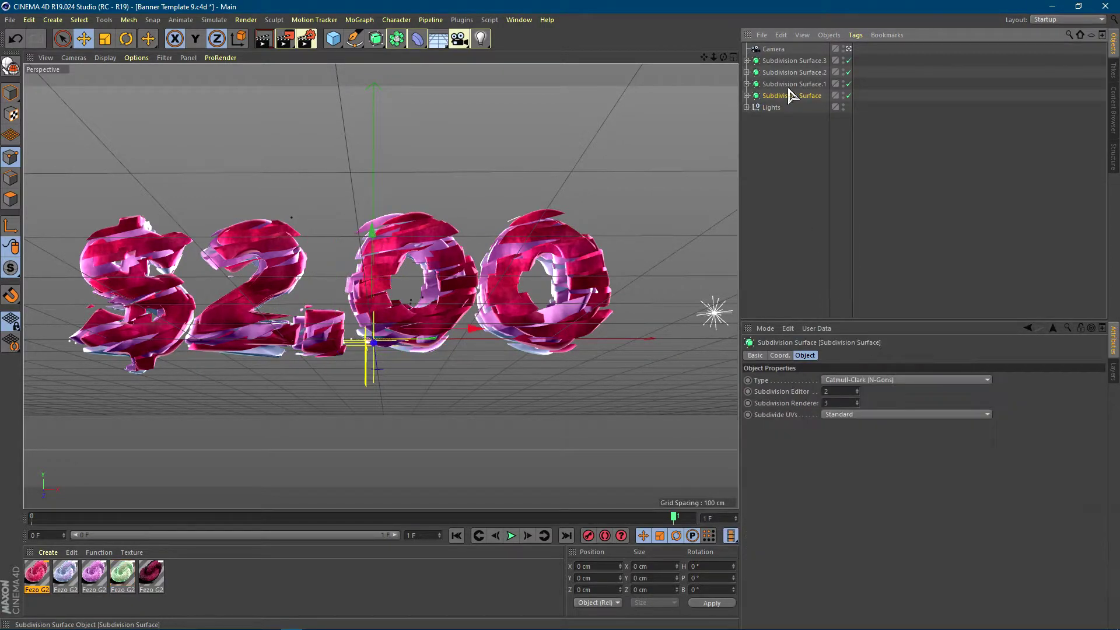
Step: Change the text of the MoText object inside Subdivision Surface.3 to NAME in capitals and collapse the group
click(792, 61)
click(747, 60)
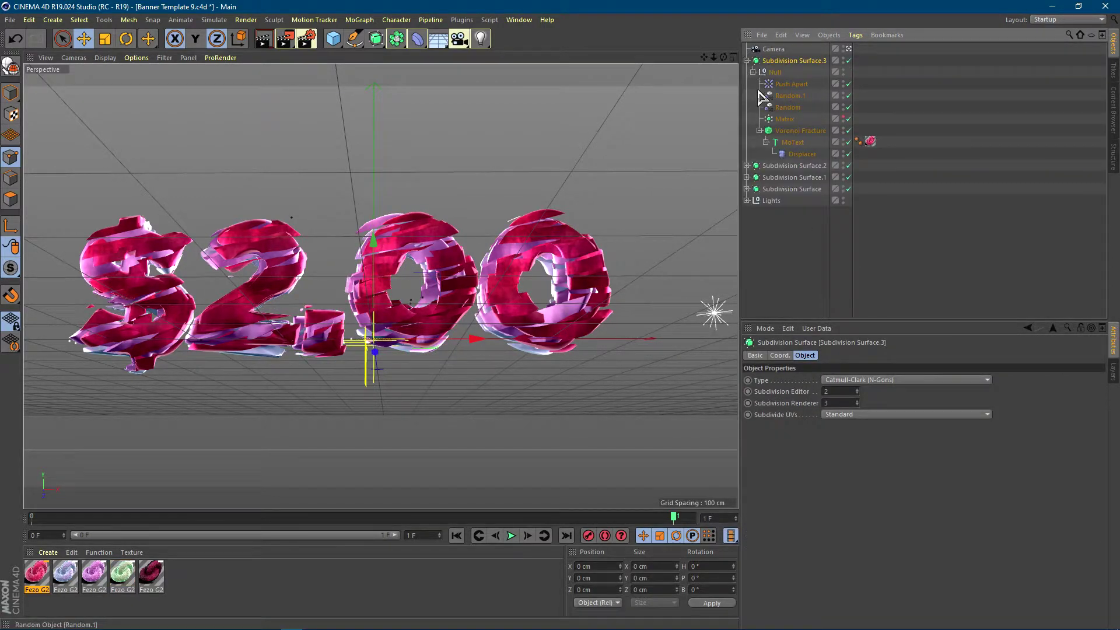
click(793, 142)
key(BackSpace)
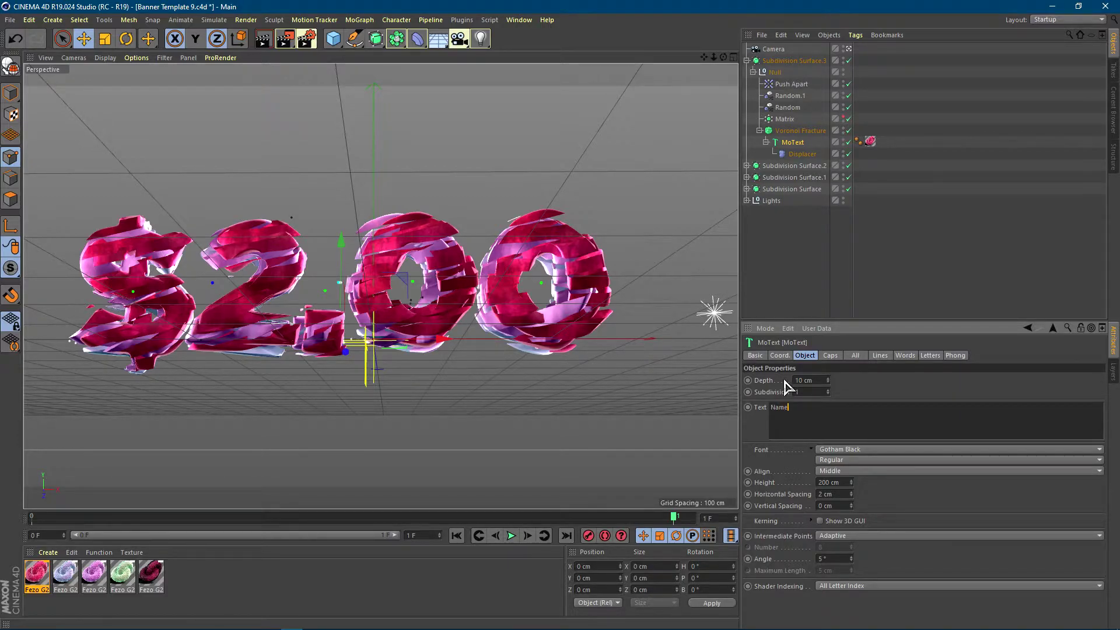
click(880, 400)
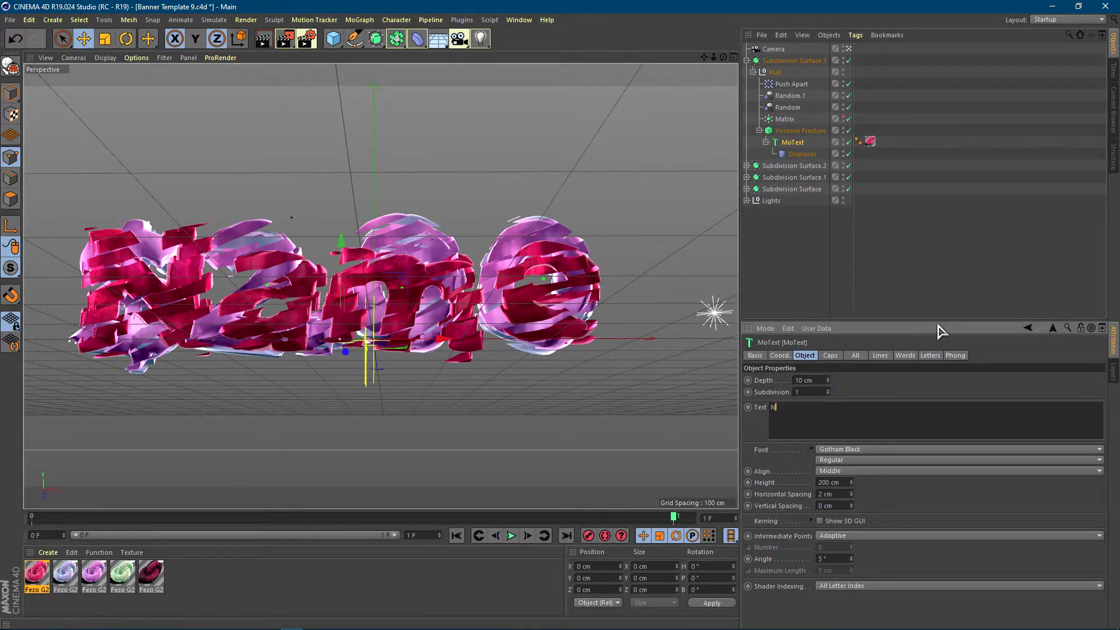
click(903, 400)
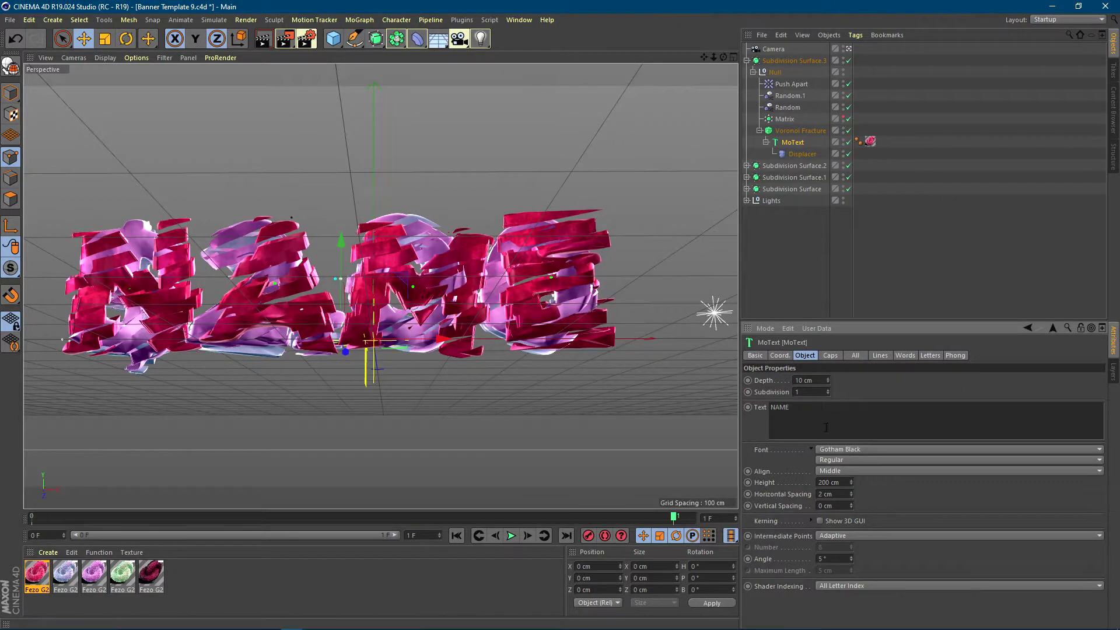
click(746, 60)
Step: Set the text of the MoText object inside Subdivision Surface.2 to NAME and collapse the group
click(747, 72)
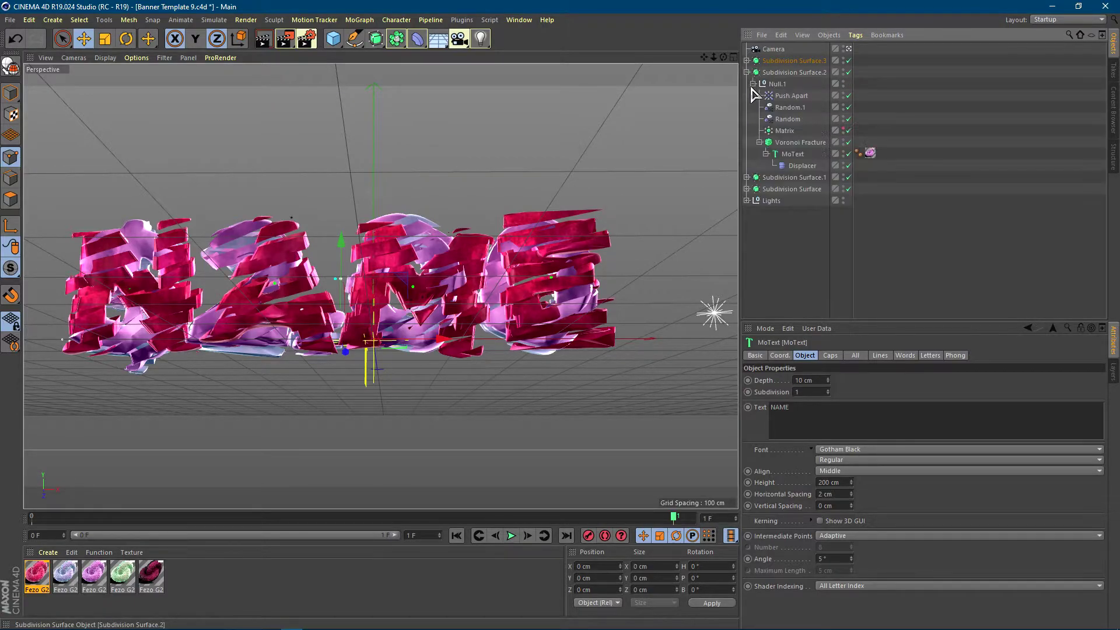
click(792, 154)
double_click(784, 406)
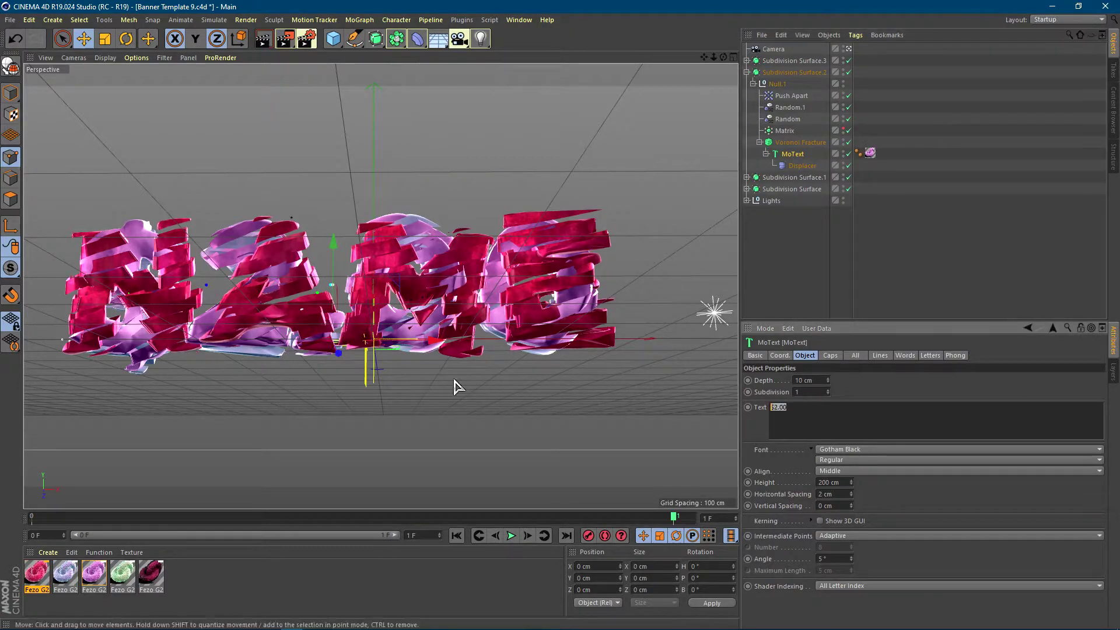
click(875, 272)
click(746, 73)
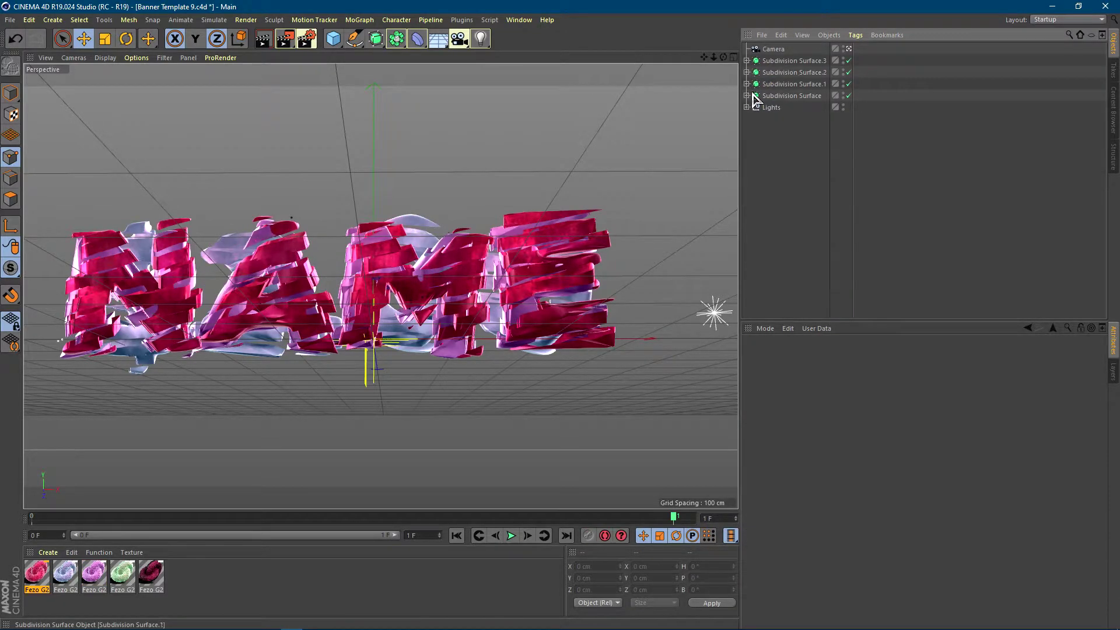
Step: Set the text of the MoText object inside Subdivision Surface.1 to NAME
click(747, 84)
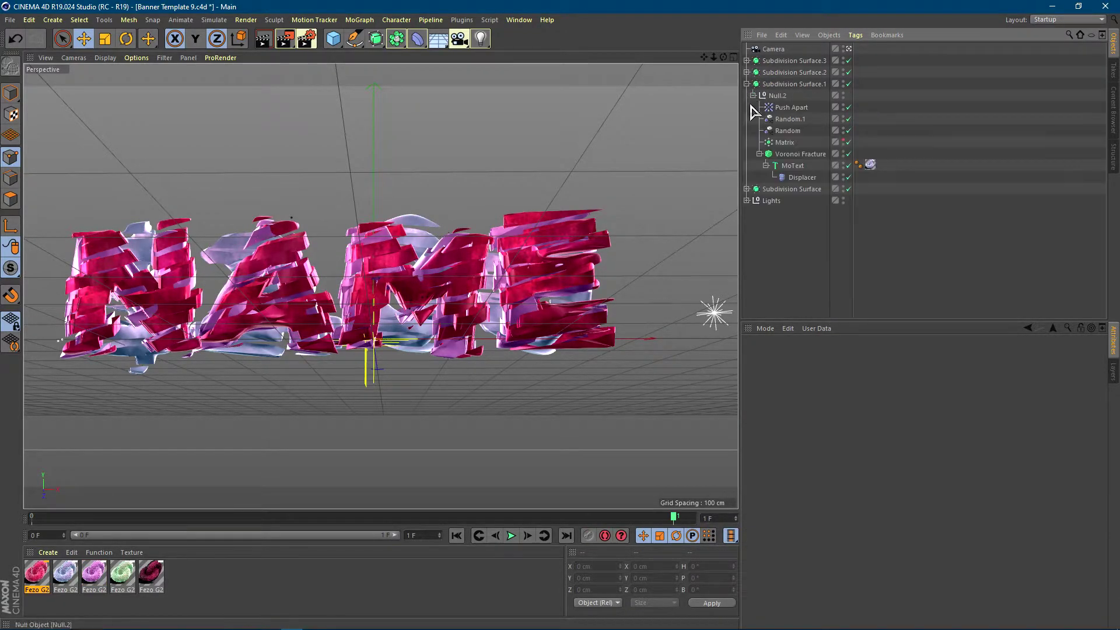
click(792, 166)
double_click(796, 408)
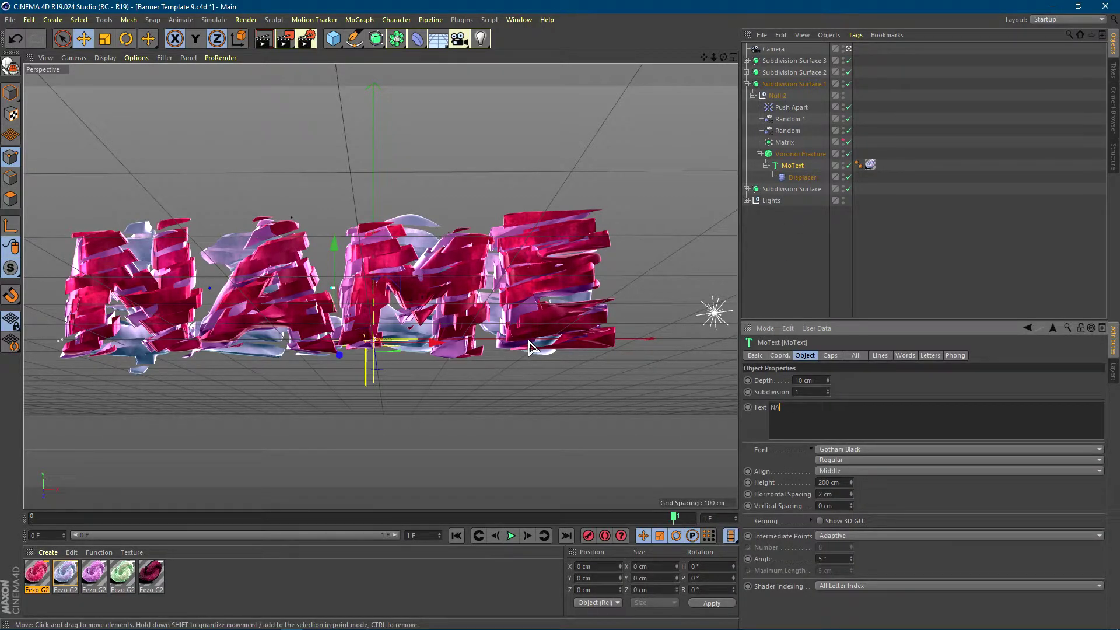
click(805, 250)
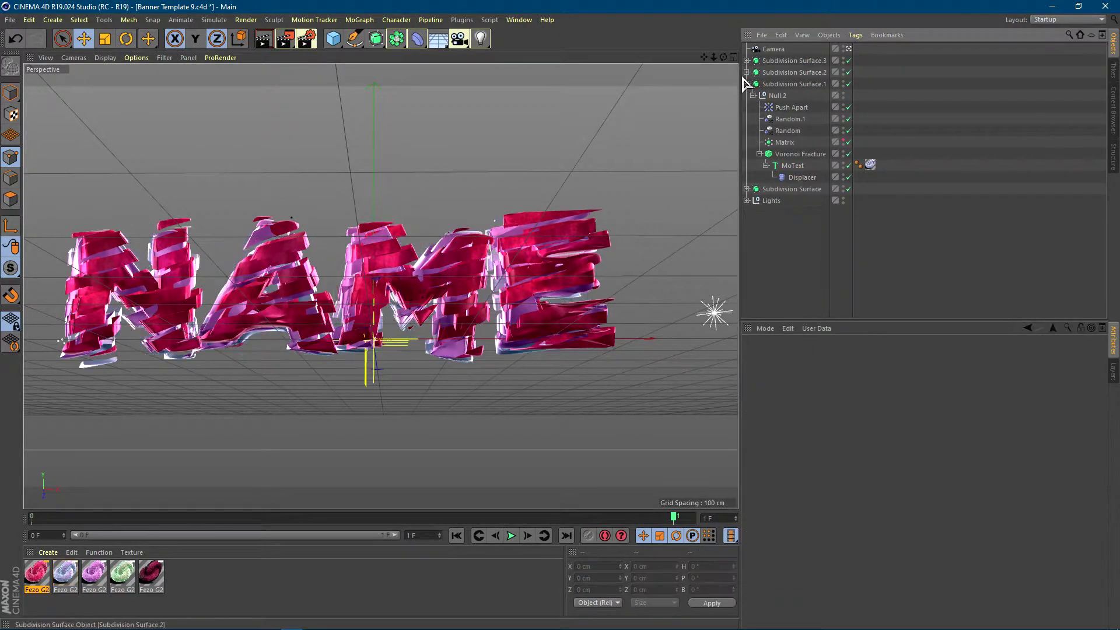
Step: Set the text of the MoText object inside Subdivision Surface to NAME and collapse the group
click(746, 84)
click(747, 96)
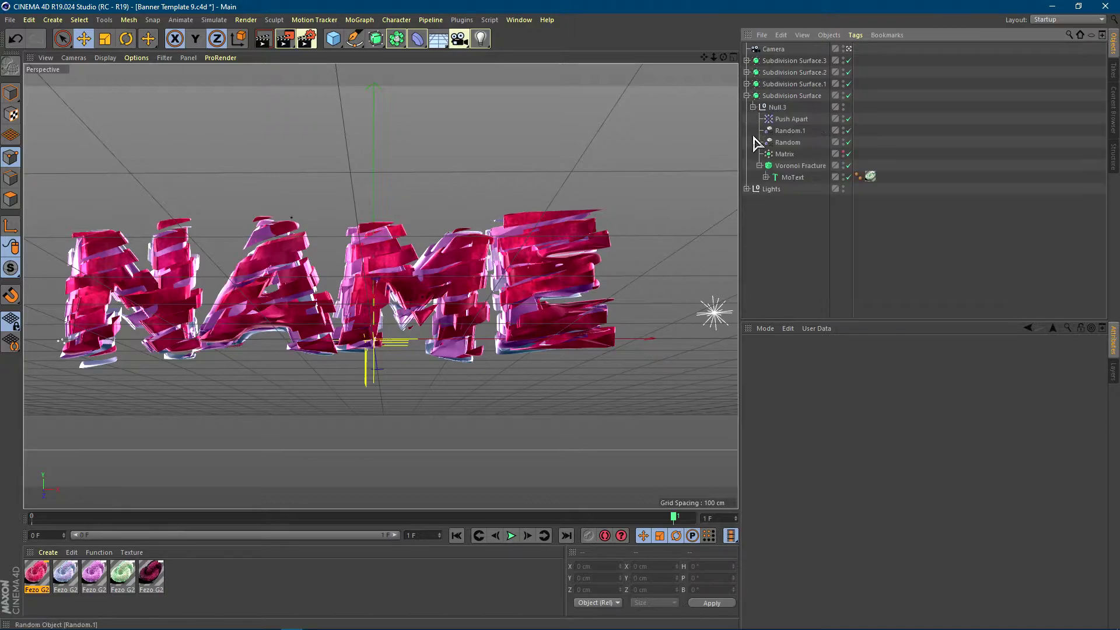
click(792, 178)
click(824, 423)
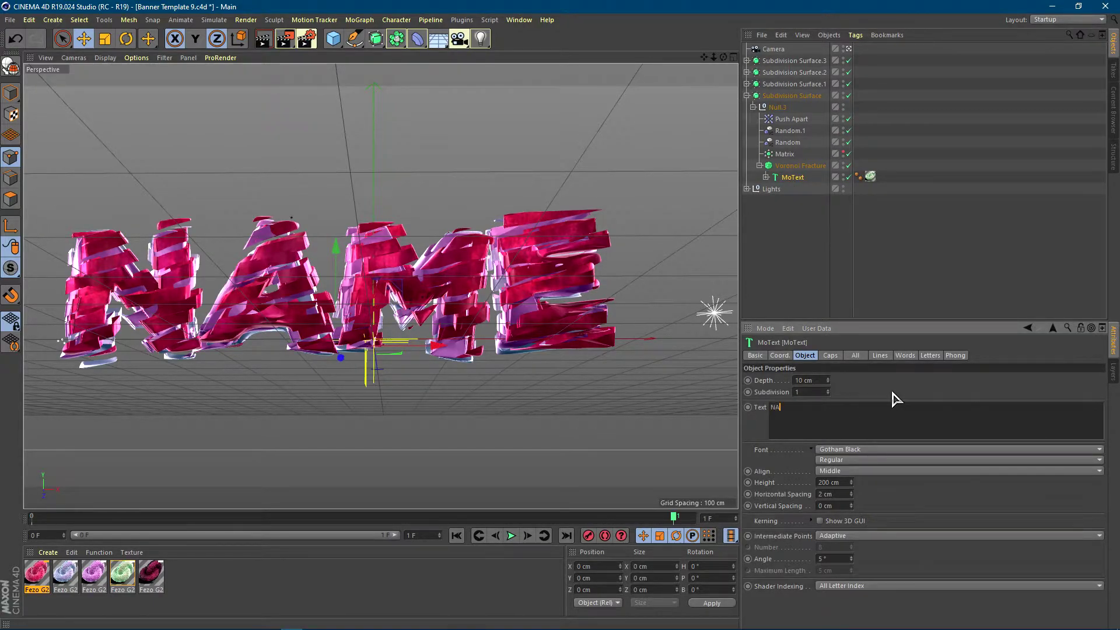
click(808, 283)
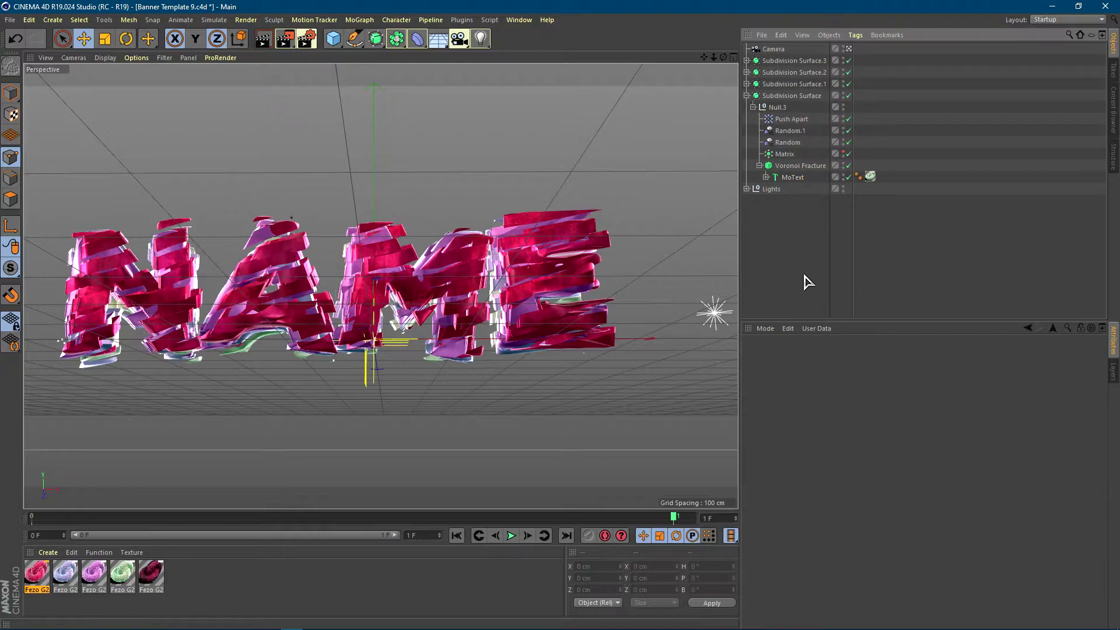
click(747, 95)
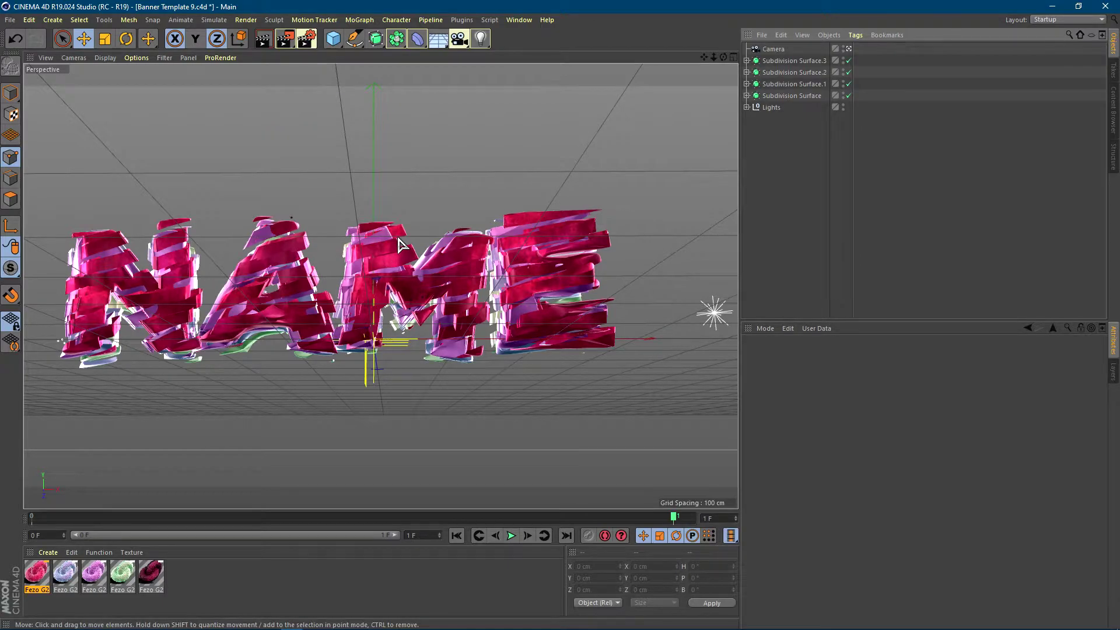
Step: Set the render's save file to Banner Template 9 tutorial in the GFX Renders folder and render the project to the Picture Viewer
click(306, 43)
click(92, 61)
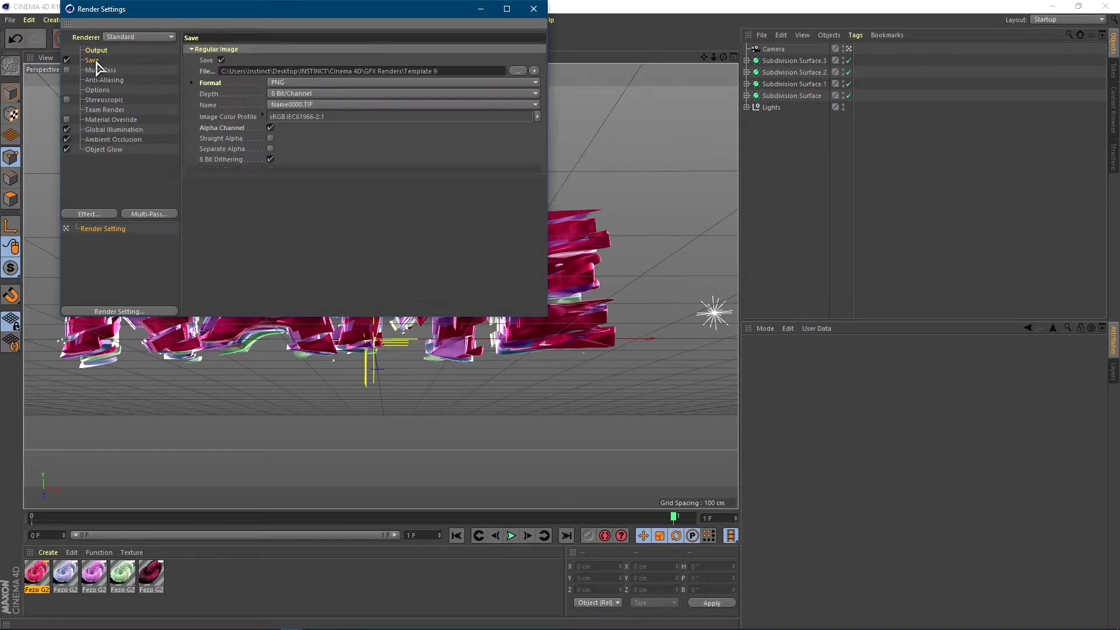
drag(324, 10, 482, 34)
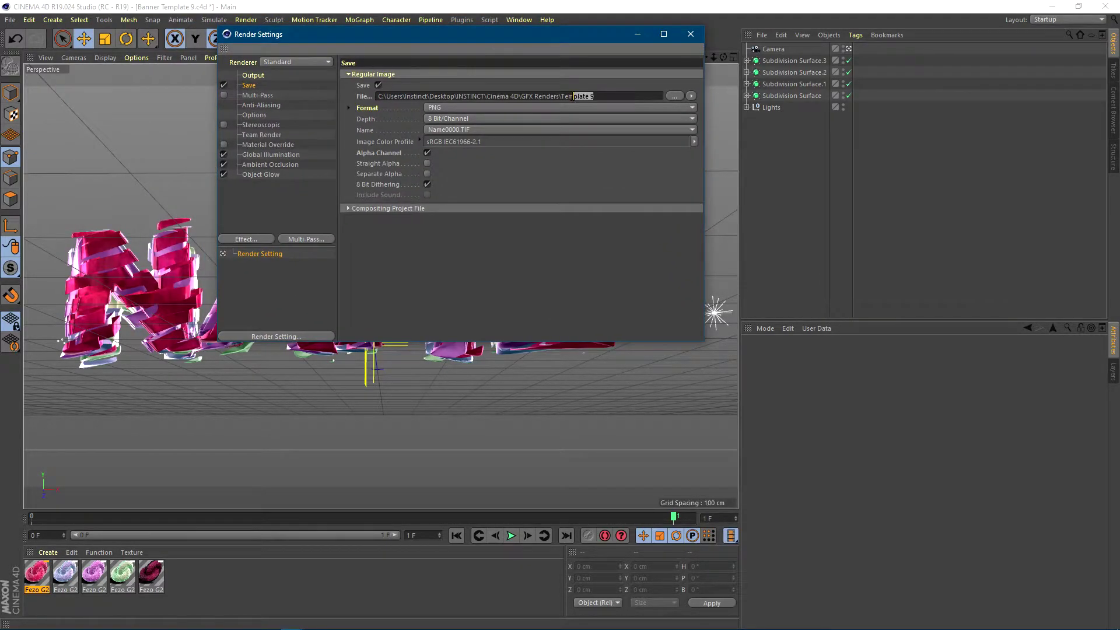
key(BackSpace)
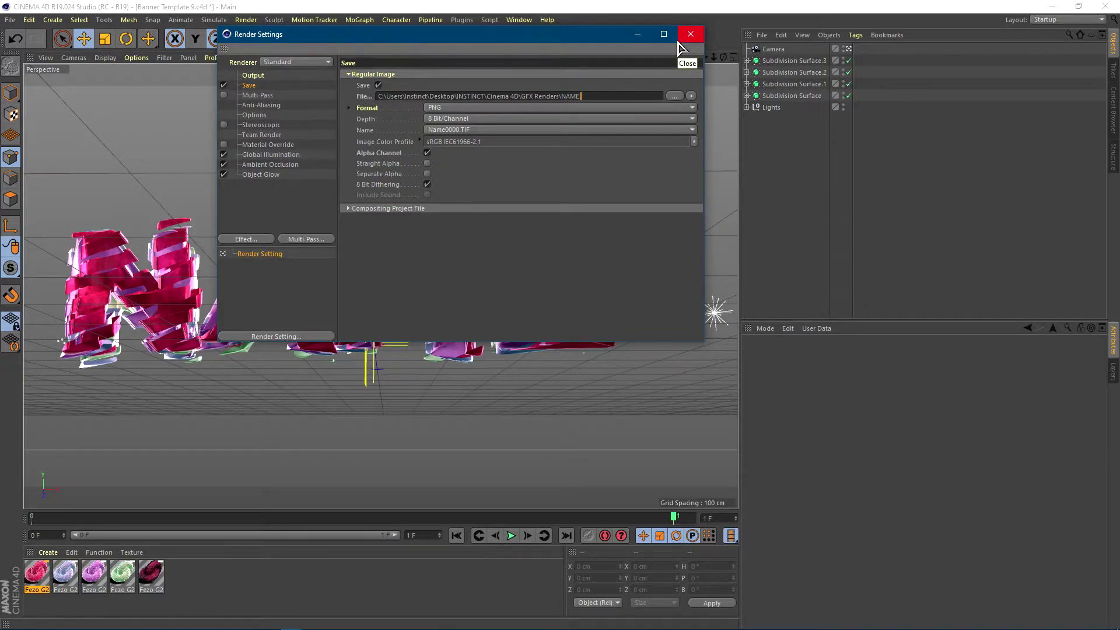
text(E)
text(late 9 tutorial)
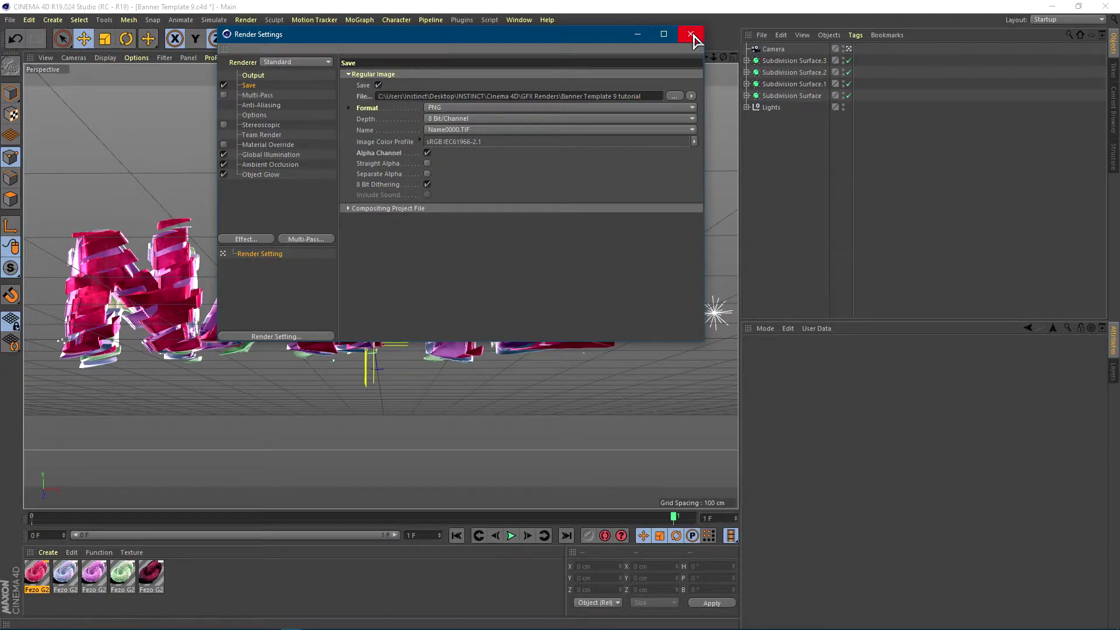
click(691, 35)
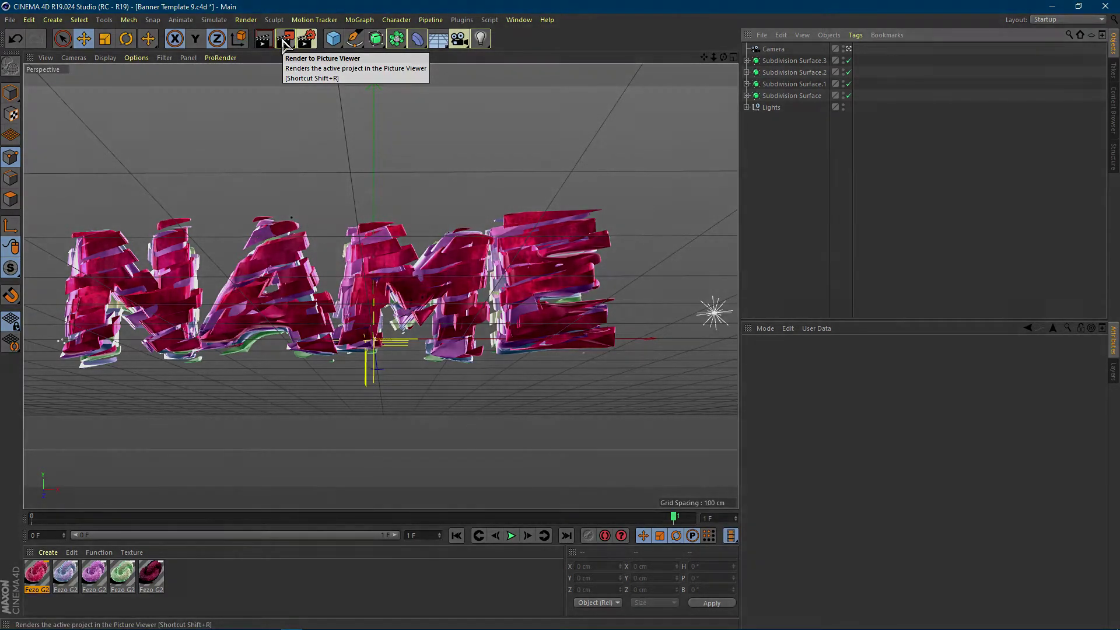
click(285, 44)
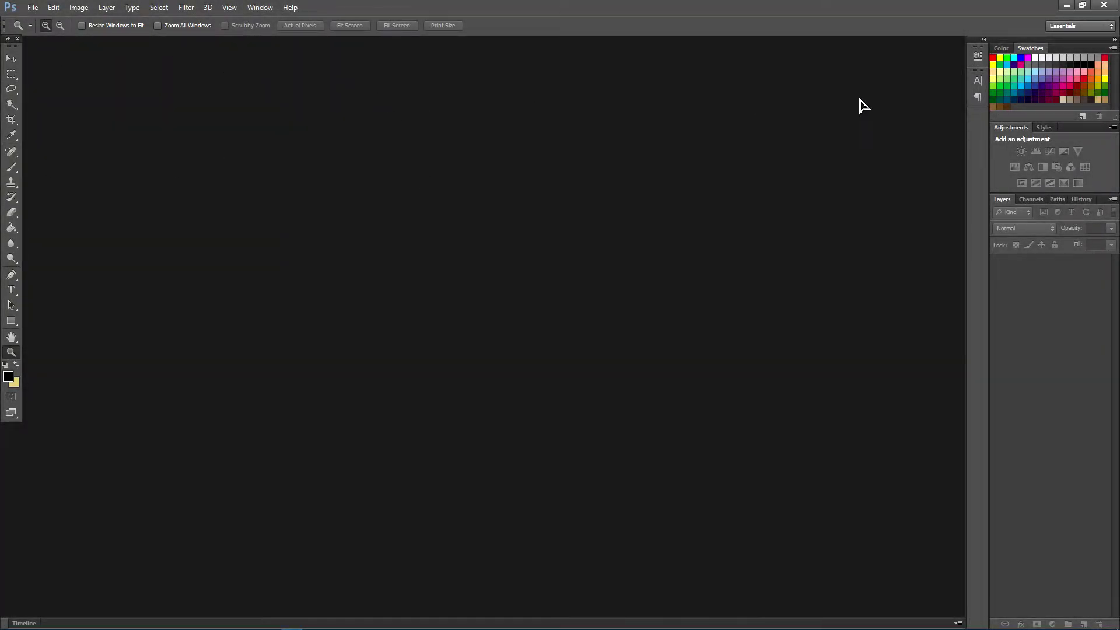
Step: Open the Banner Template 9 PSD from the Banner Template 9.rar archive in Photoshop
click(1065, 5)
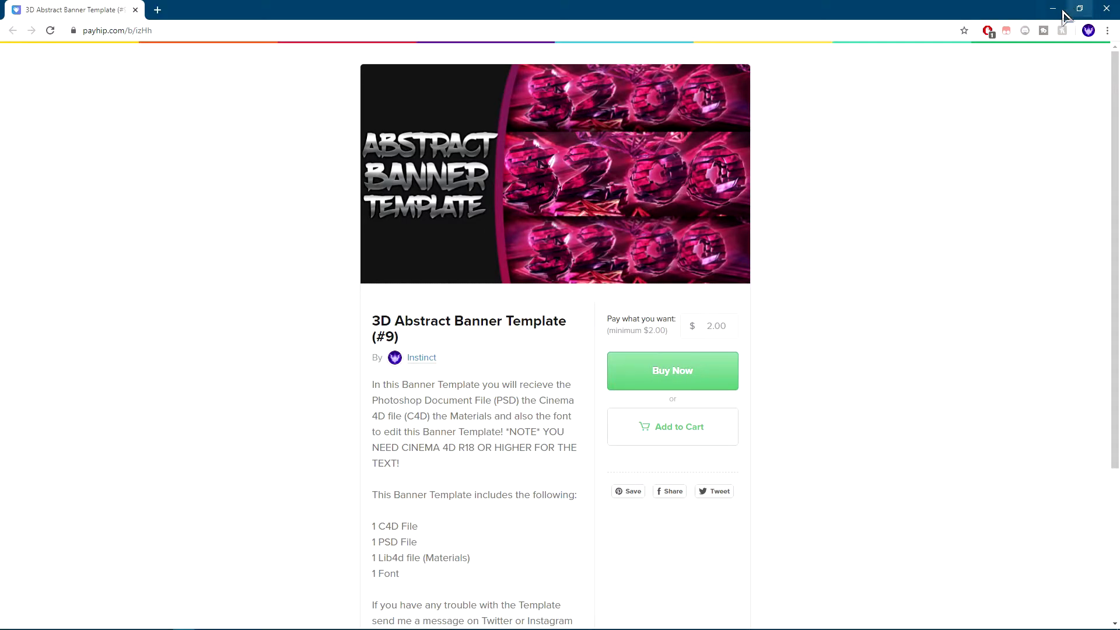
click(1057, 8)
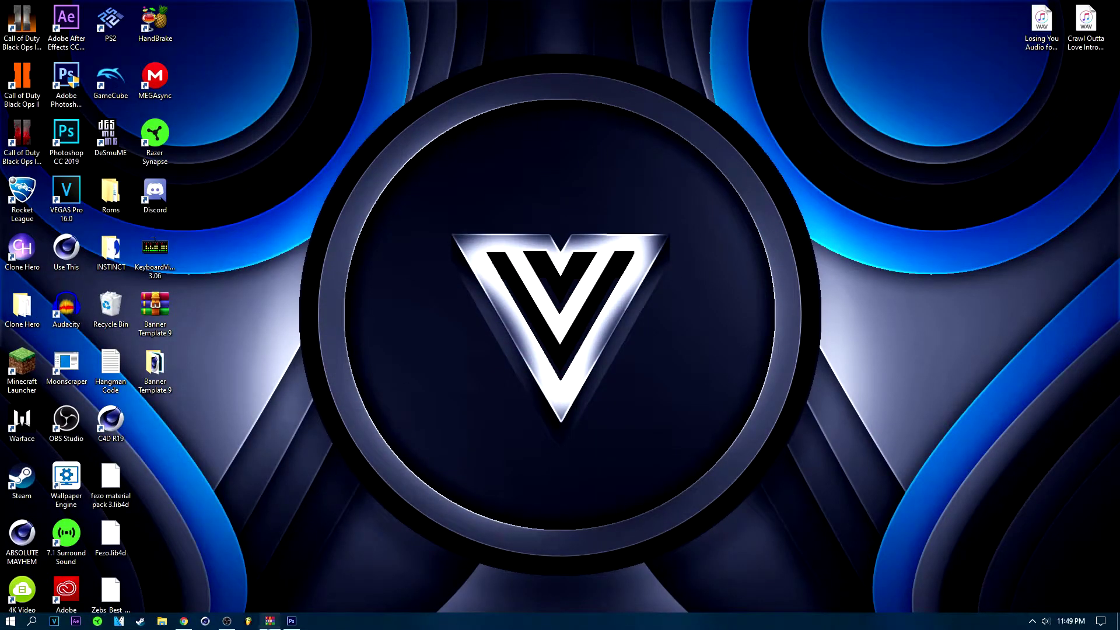
click(272, 563)
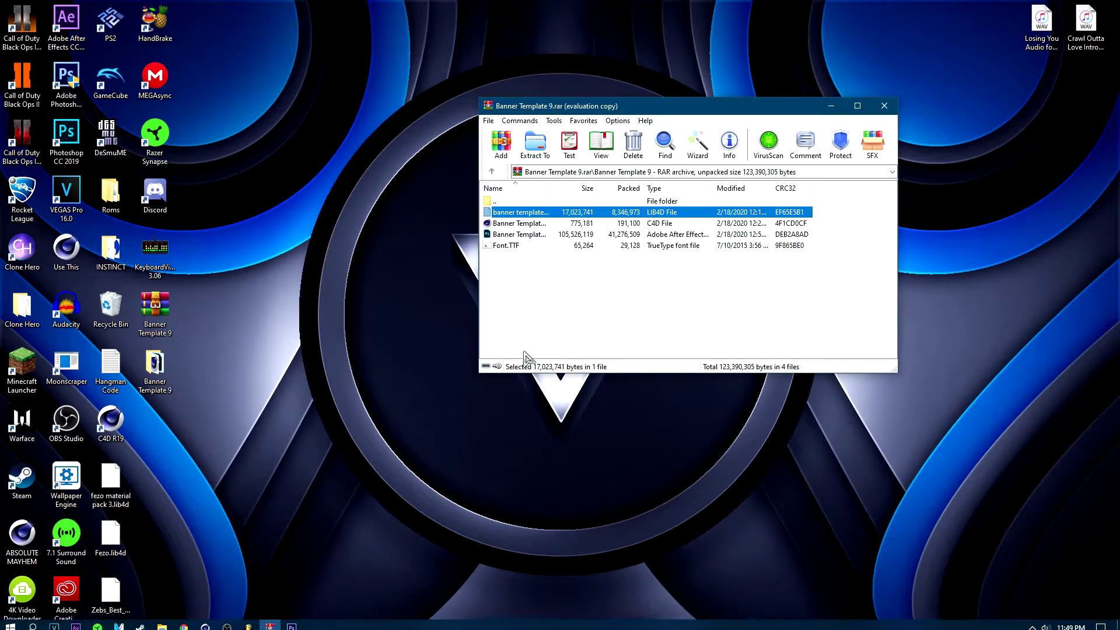
double_click(516, 234)
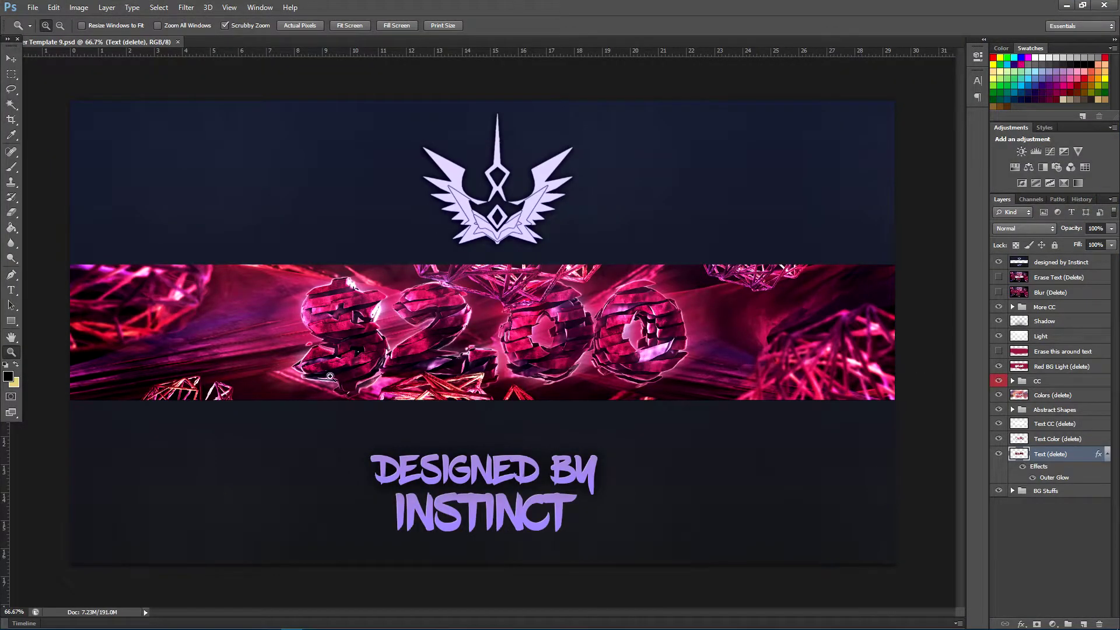
Step: Open the rendered image Banner Template 9 tutorial0001 from the Cinema 4D GFX Renders folder
click(11, 58)
click(33, 7)
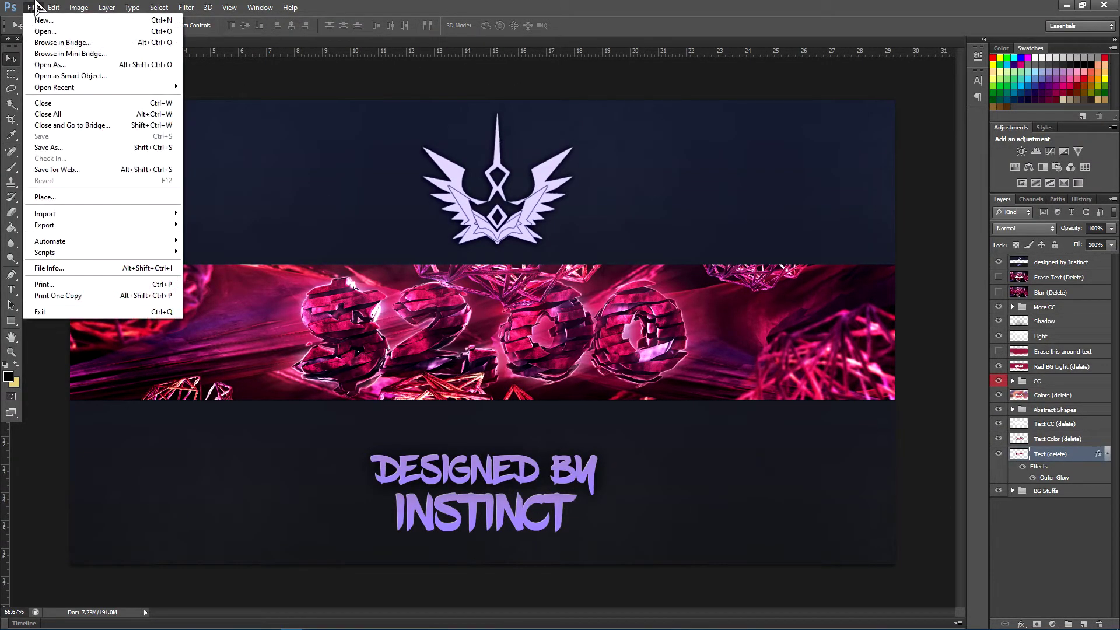
click(42, 31)
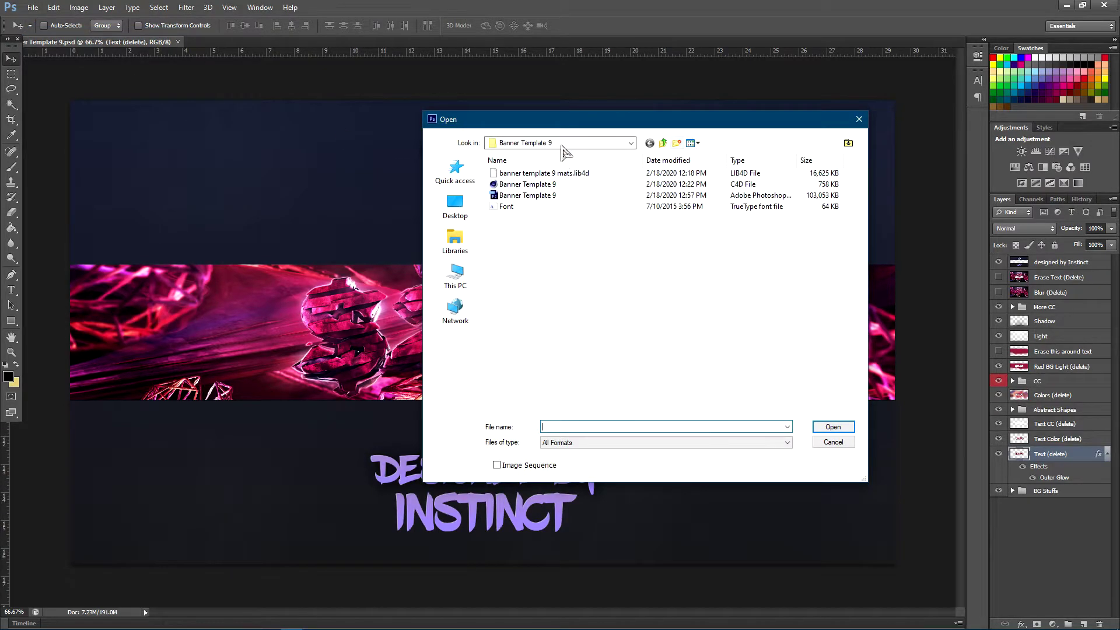
click(631, 143)
click(526, 352)
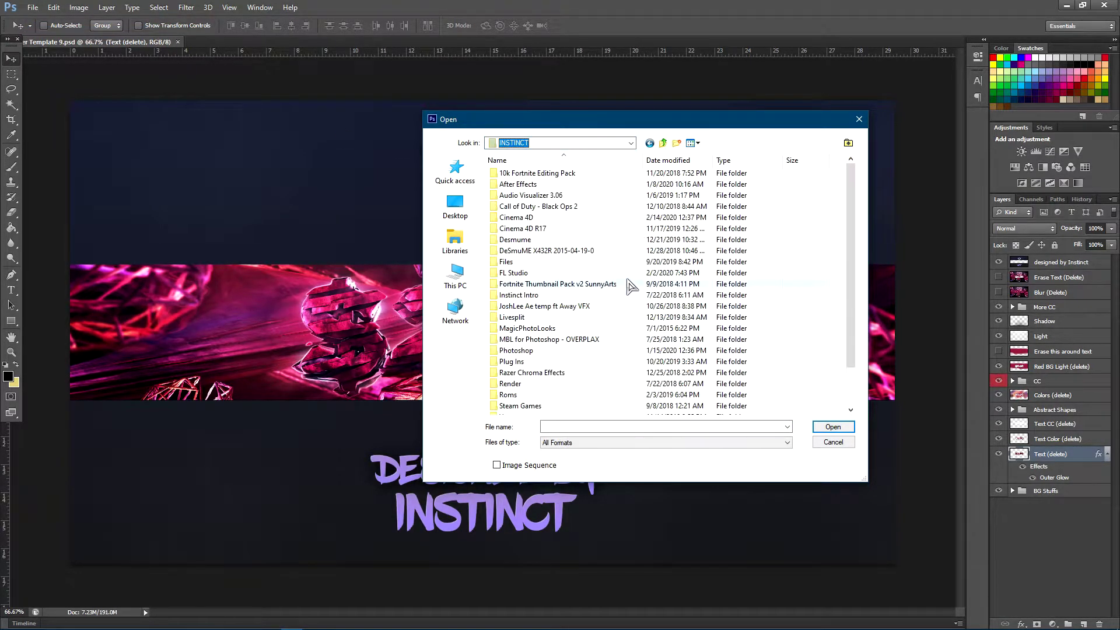
double_click(549, 219)
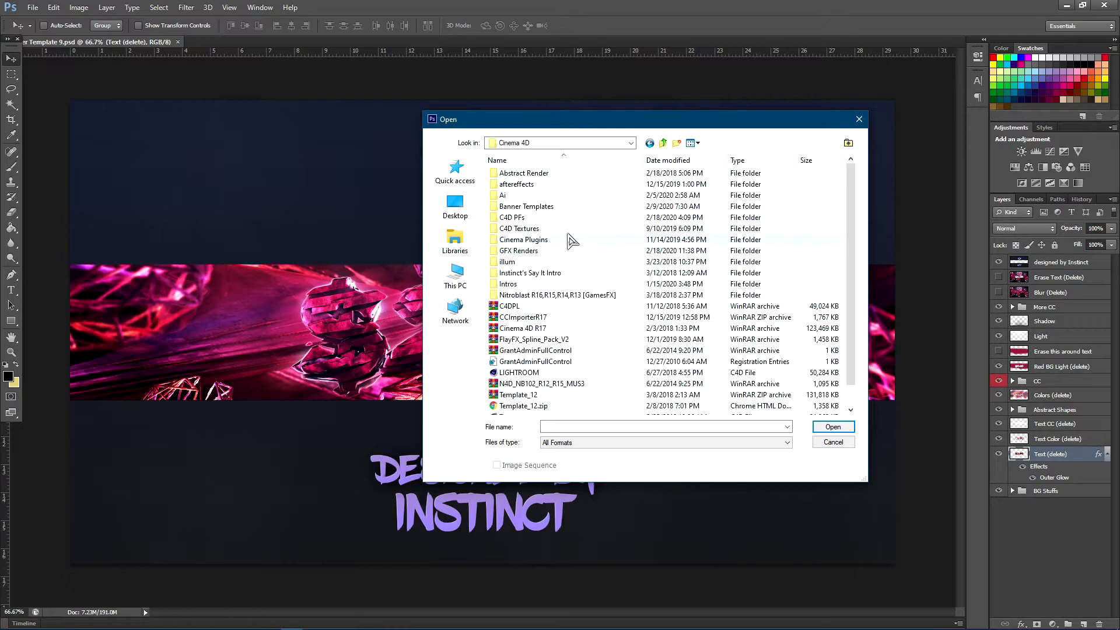
double_click(540, 252)
mouse_move(850, 178)
mouse_down()
mouse_move(852, 325)
mouse_move(864, 182)
mouse_up()
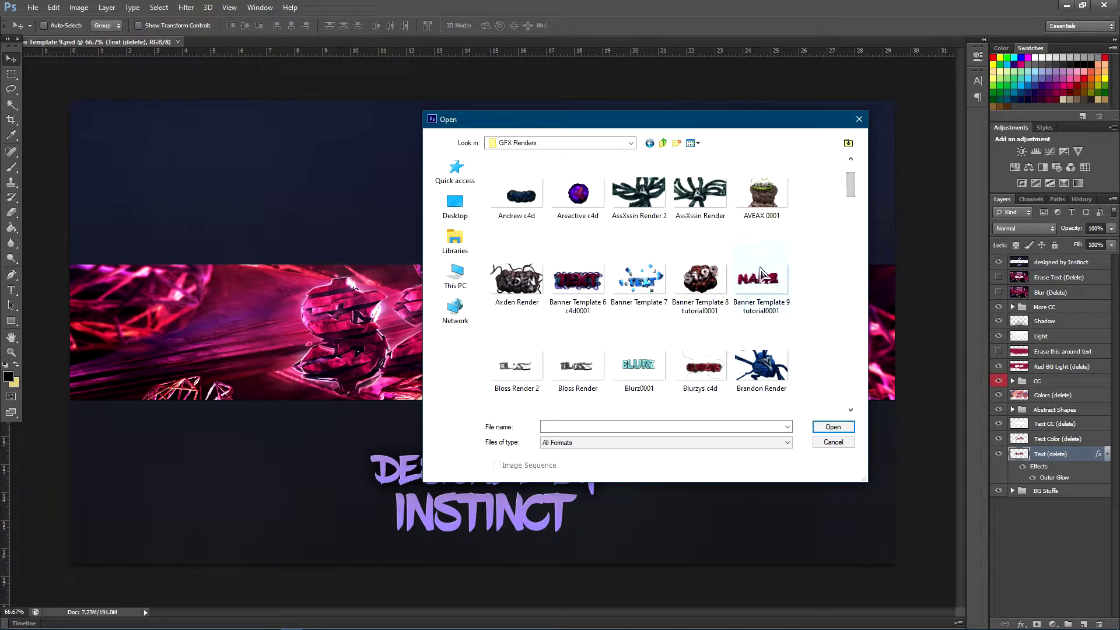
double_click(761, 309)
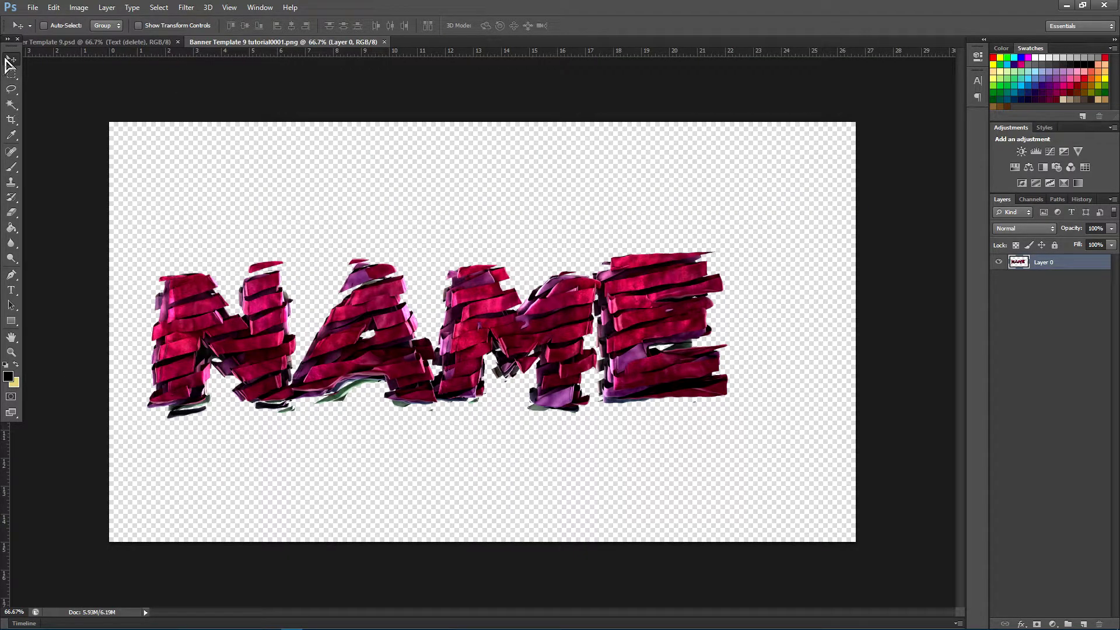
Step: Bring the NAME render into the Banner Template 9 document, scaled to about 65% and placed over the banner's old 3D text
drag(500, 333, 633, 327)
mouse_move(502, 337)
mouse_down()
mouse_move(492, 334)
mouse_move(500, 340)
mouse_up()
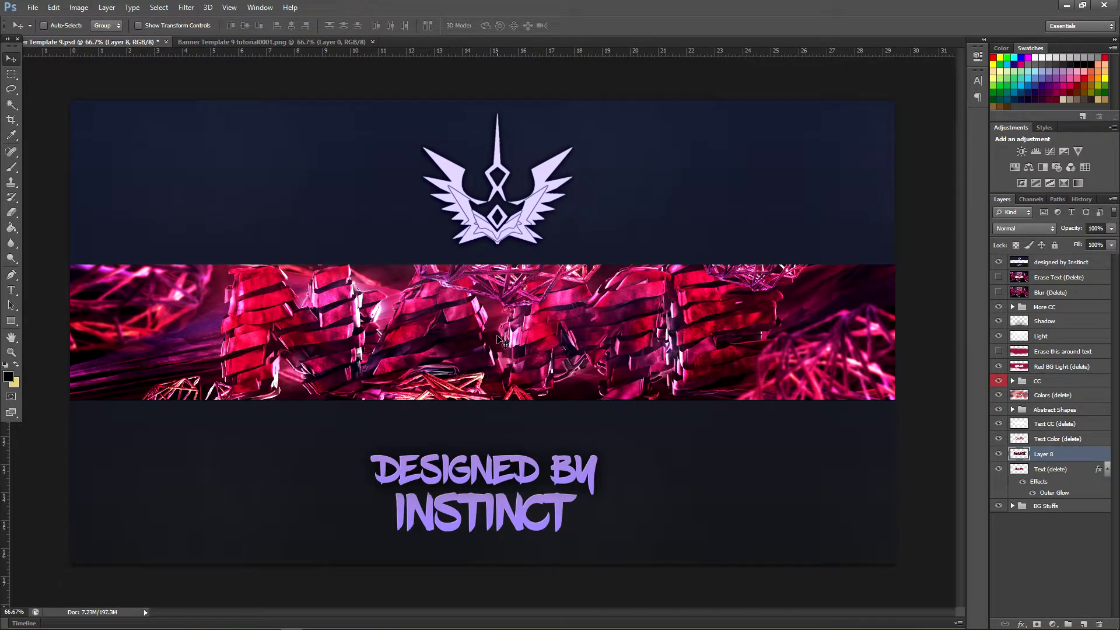
key(ctrl+t)
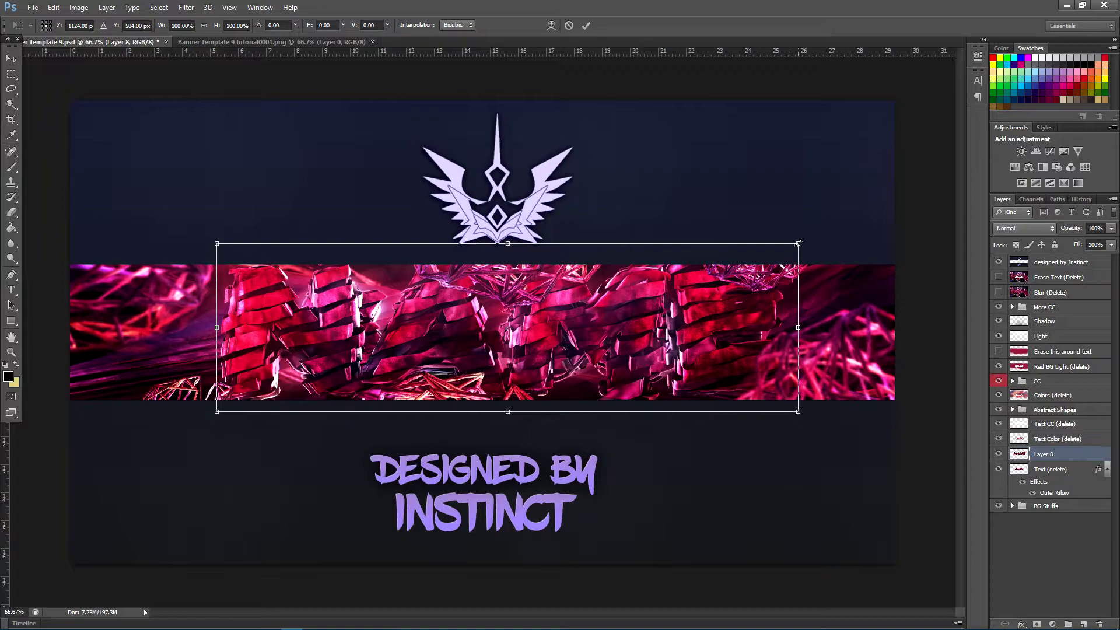
drag(732, 251, 633, 270)
drag(553, 351, 568, 341)
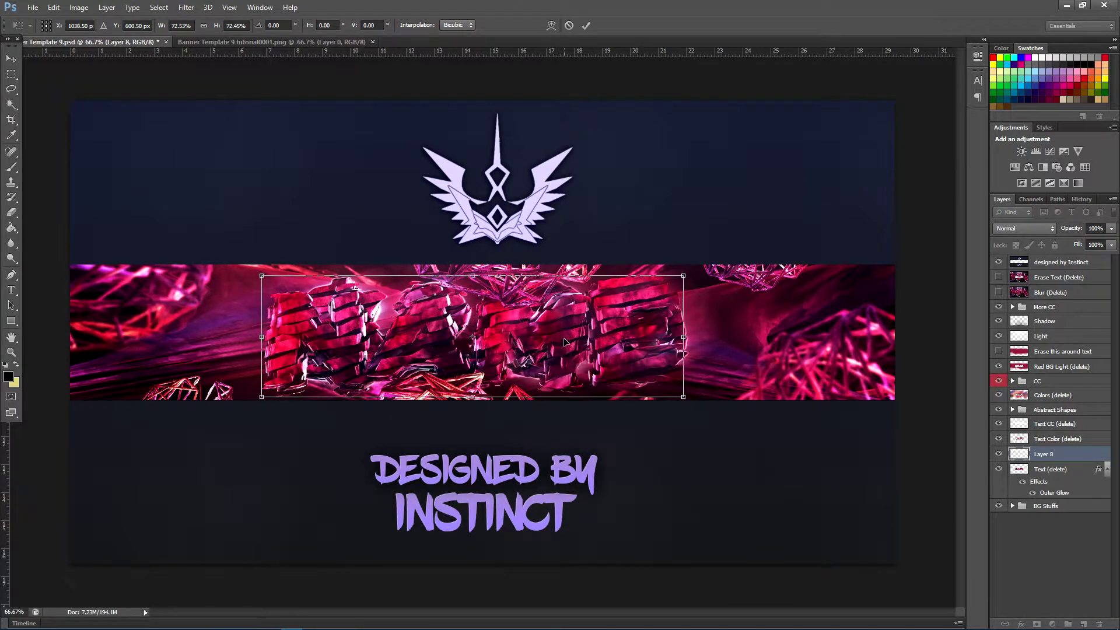
drag(679, 277, 642, 283)
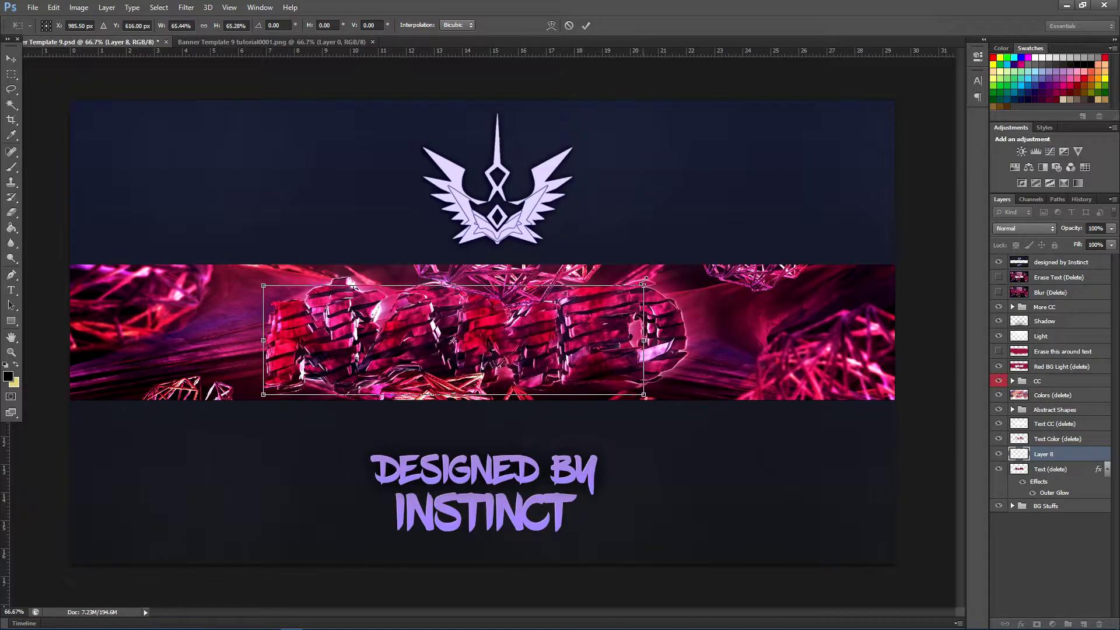
key(Return)
drag(484, 333, 535, 333)
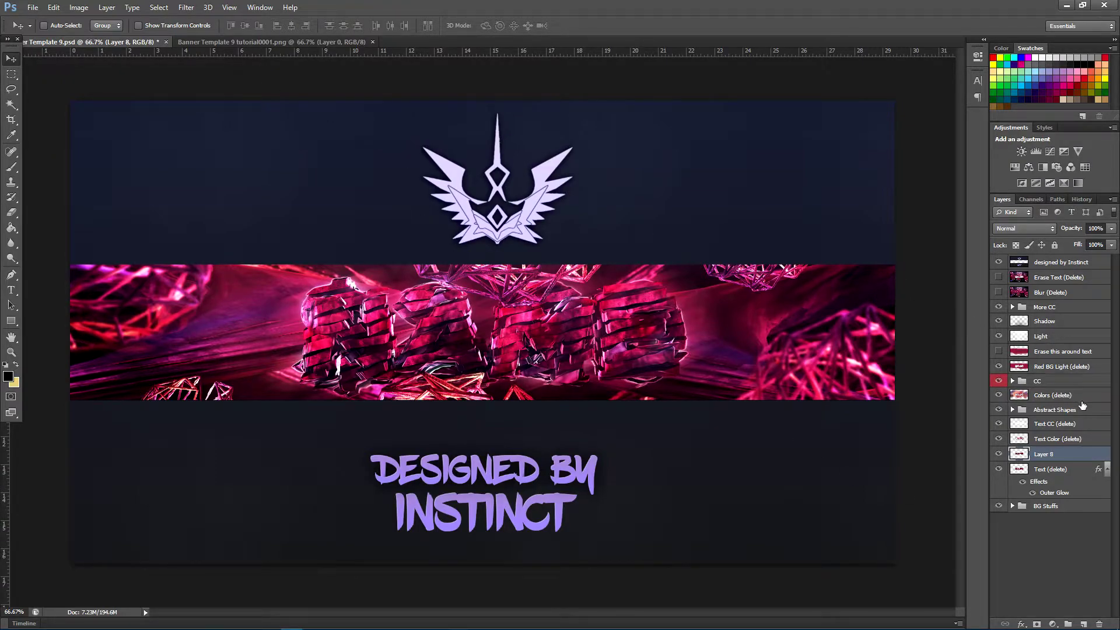
Step: Duplicate the NAME render layer and apply a High Pass filter with a 1.5 pixel radius to the copy
key(ctrl+j)
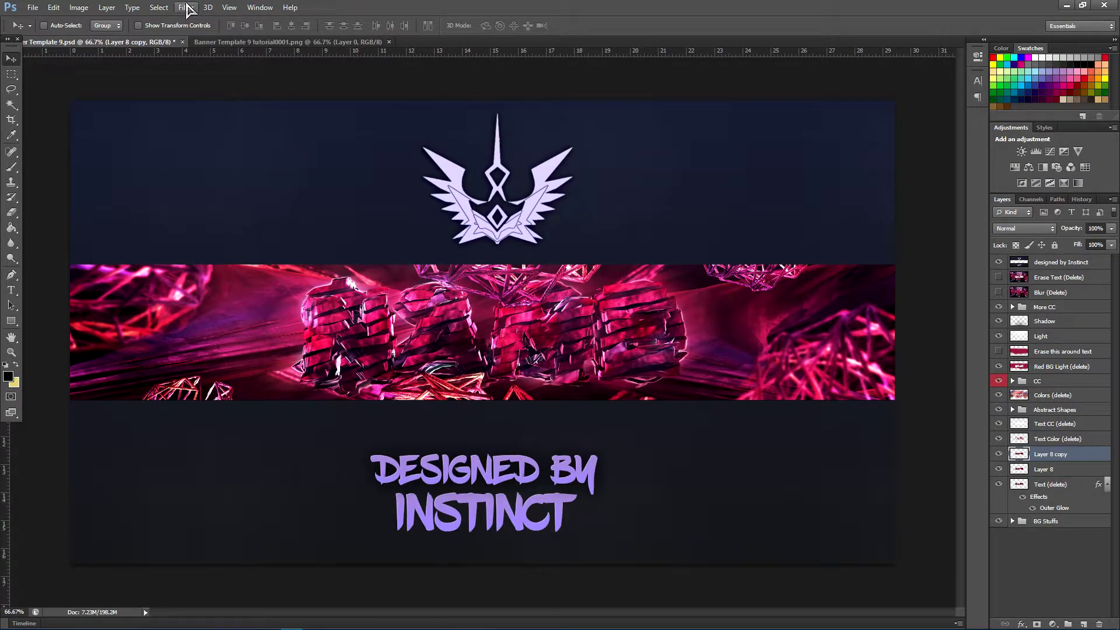
click(187, 7)
mouse_move(209, 169)
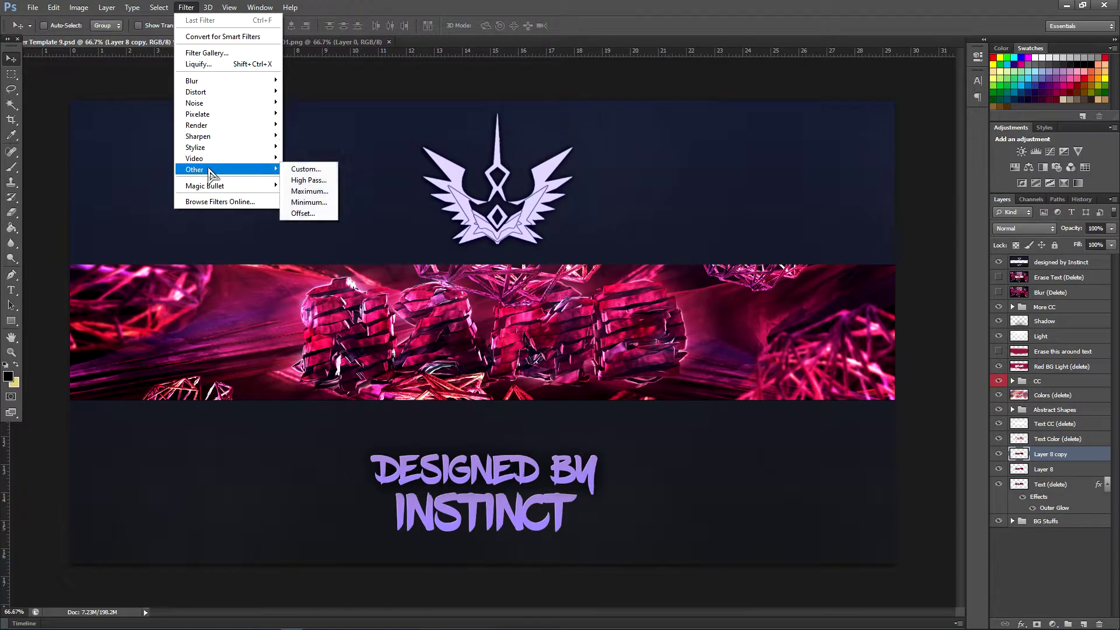
click(308, 179)
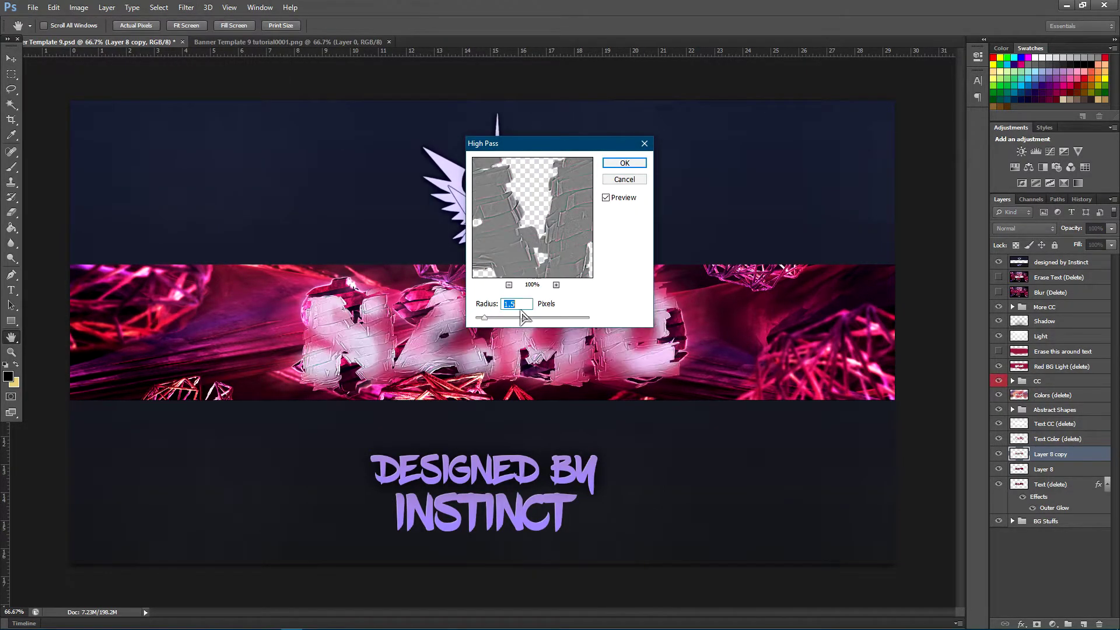
click(624, 163)
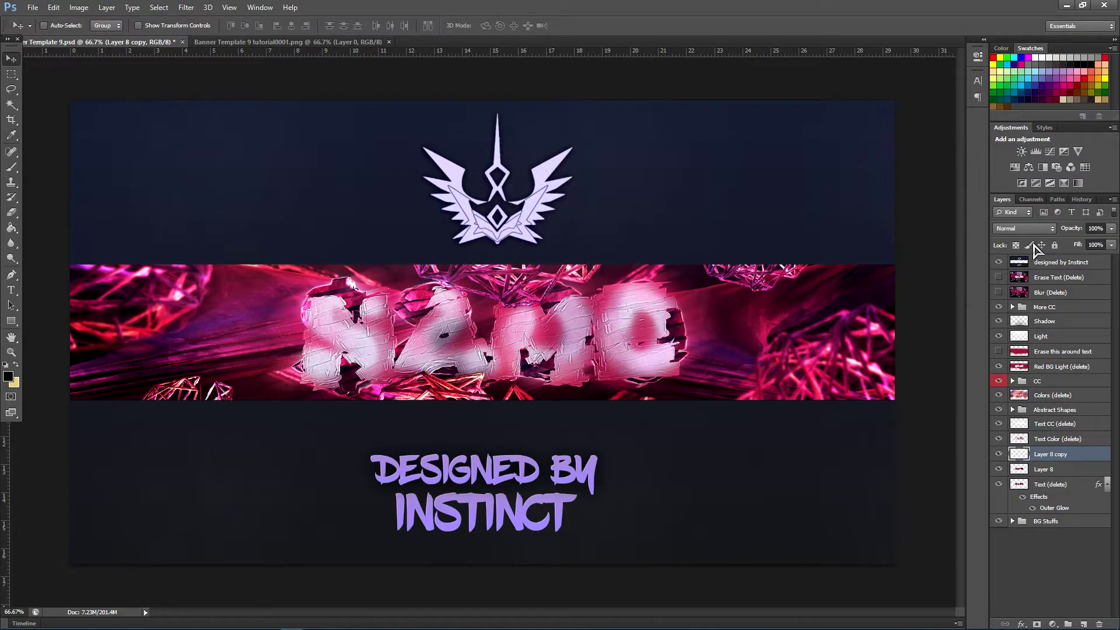
Step: Set the High Pass copy's blend mode to Overlay and its opacity to 50%
click(1031, 229)
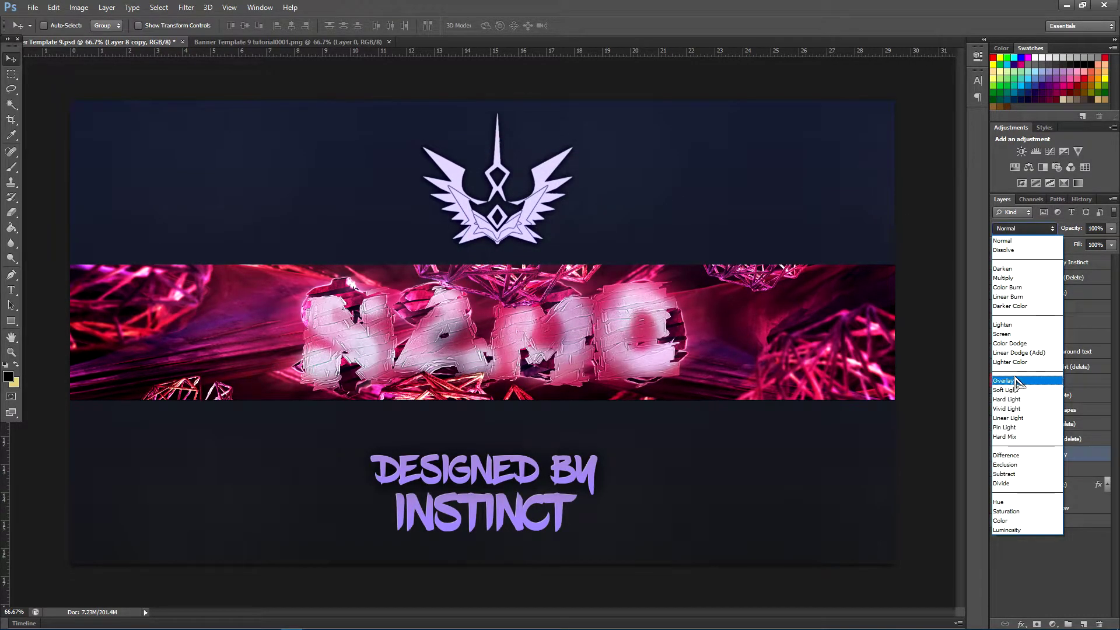
click(1015, 379)
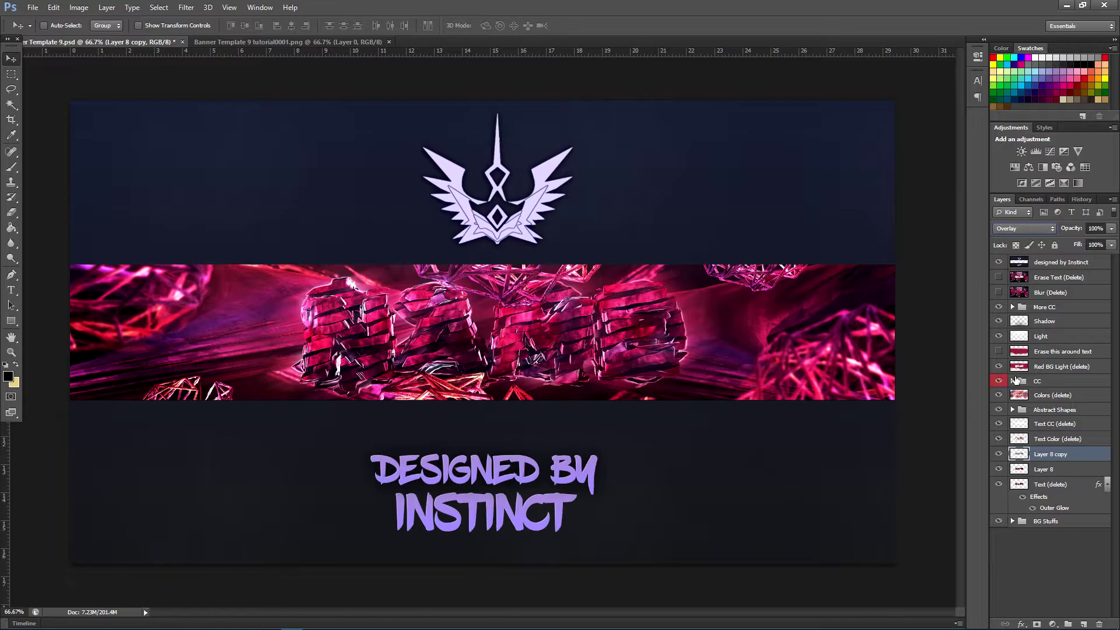
click(998, 455)
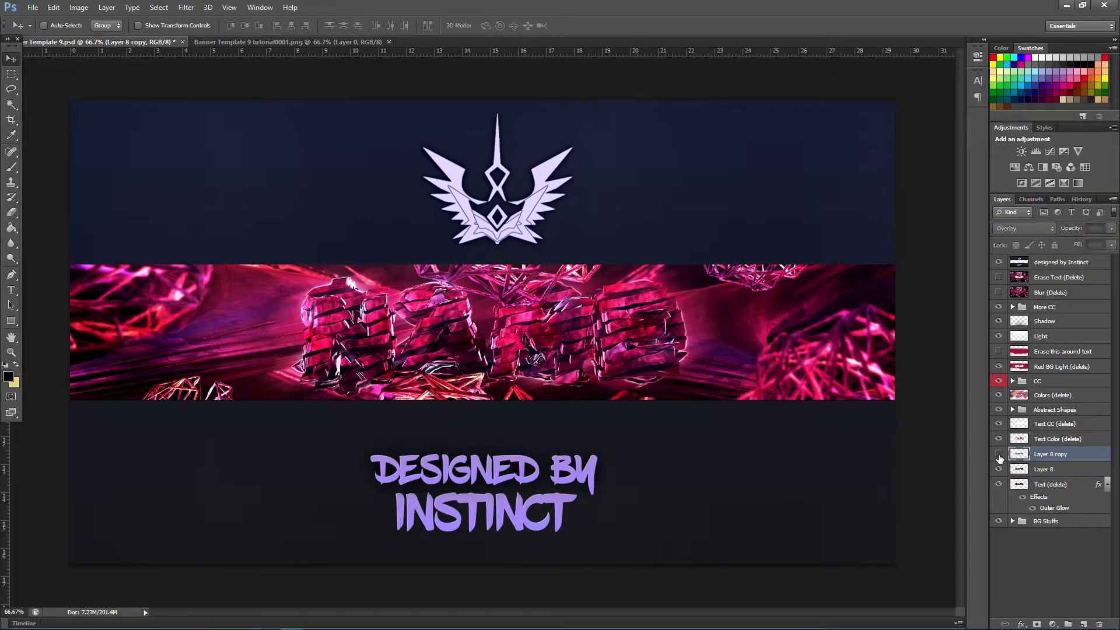
click(998, 455)
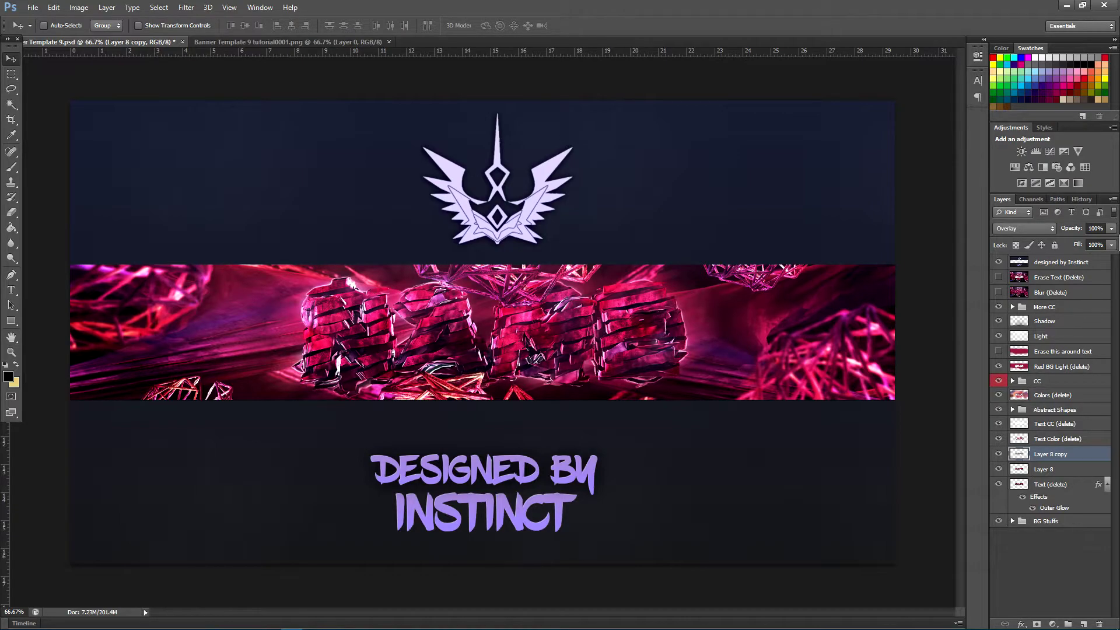
click(1111, 228)
drag(1107, 242, 1086, 242)
Step: Merge the High Pass copy with the NAME render layer beneath it and compare the banner with the merged layer hidden and shown
shift+click(1078, 473)
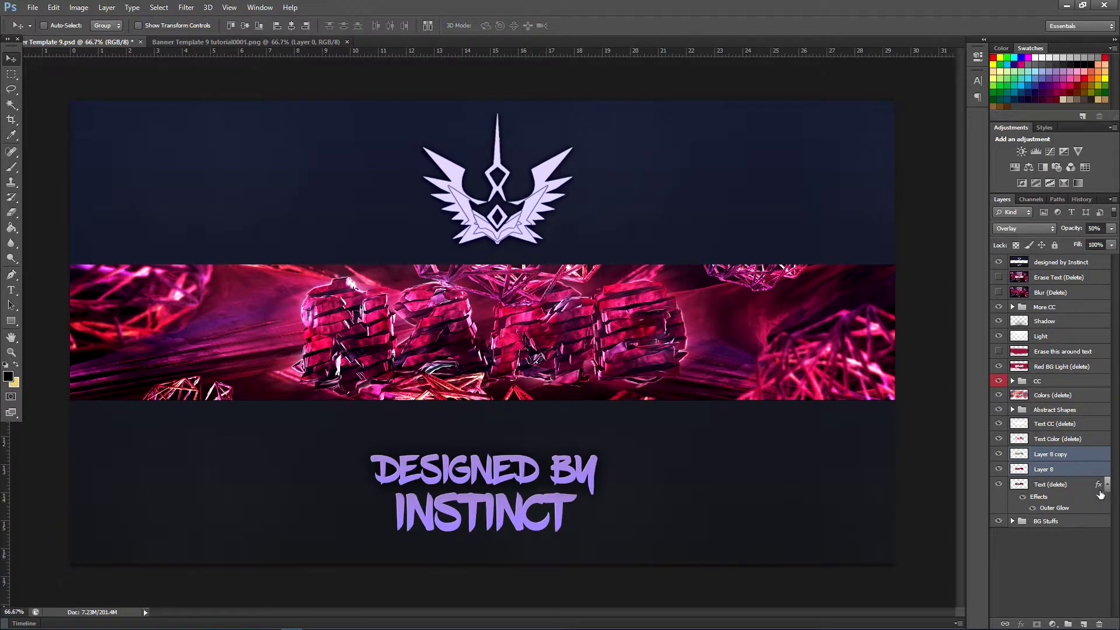
right_click(1078, 474)
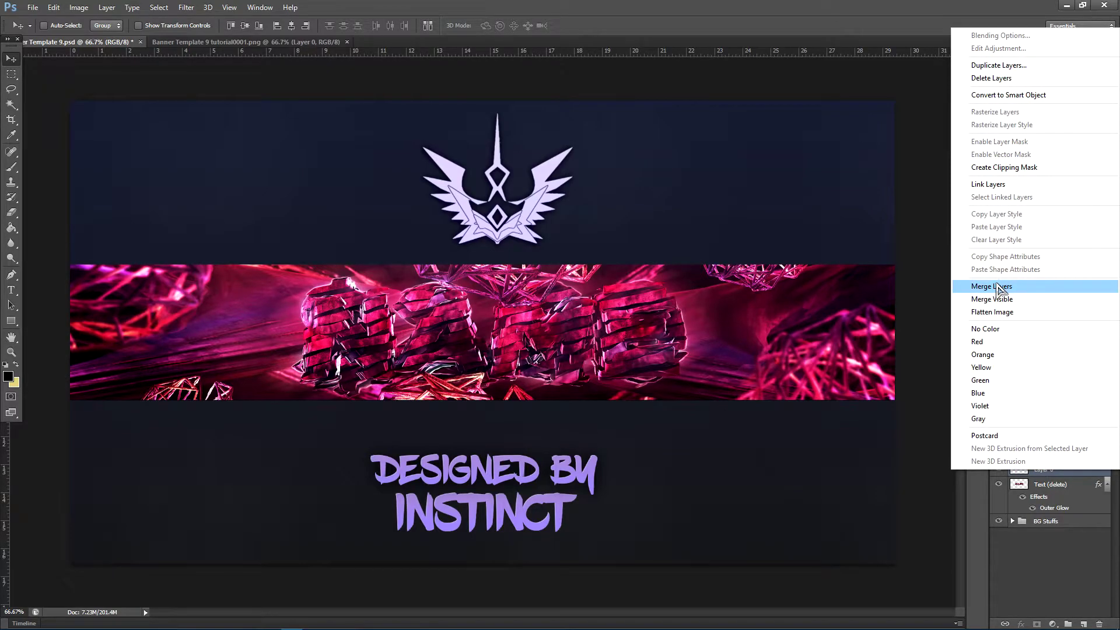
click(998, 286)
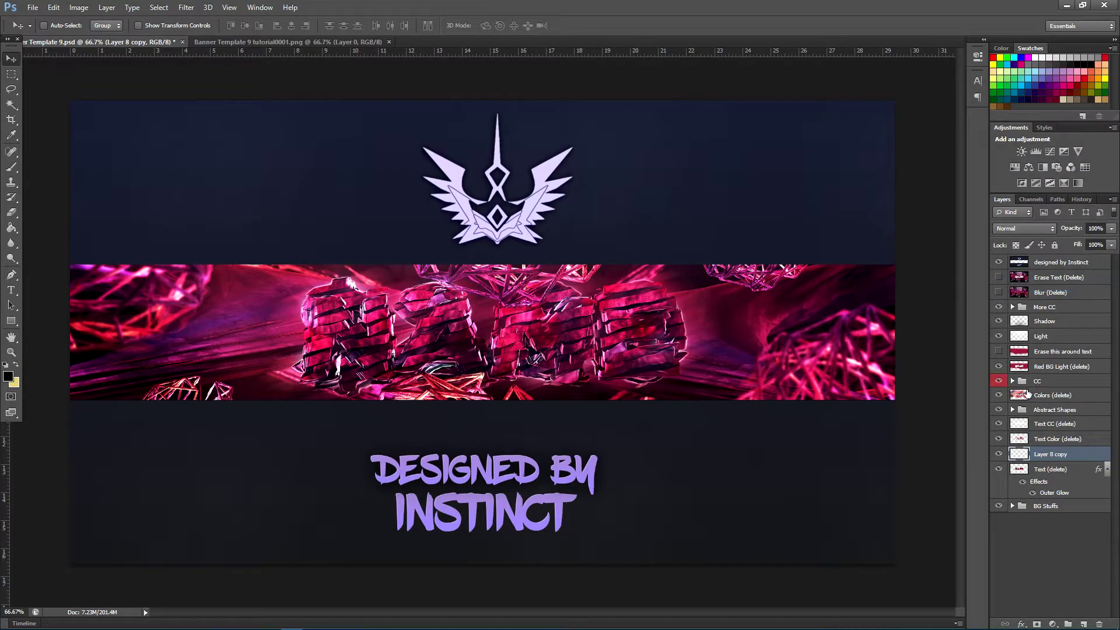
click(999, 454)
click(998, 453)
Step: Duplicate the merged NAME layer and apply the basic Sharpen filter to the copy
click(185, 8)
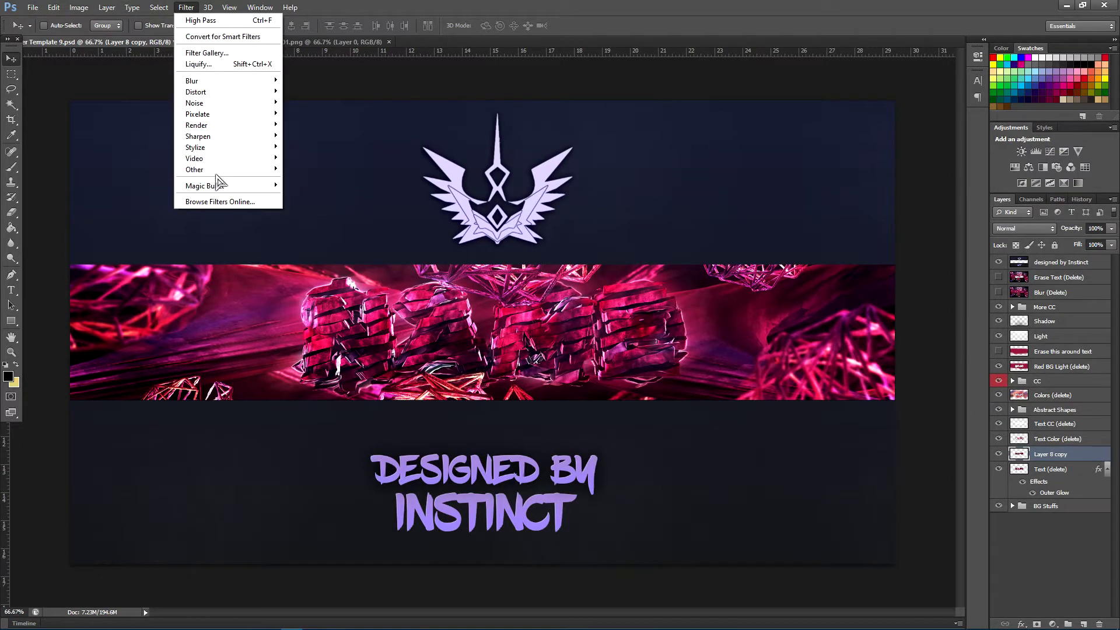
click(1076, 461)
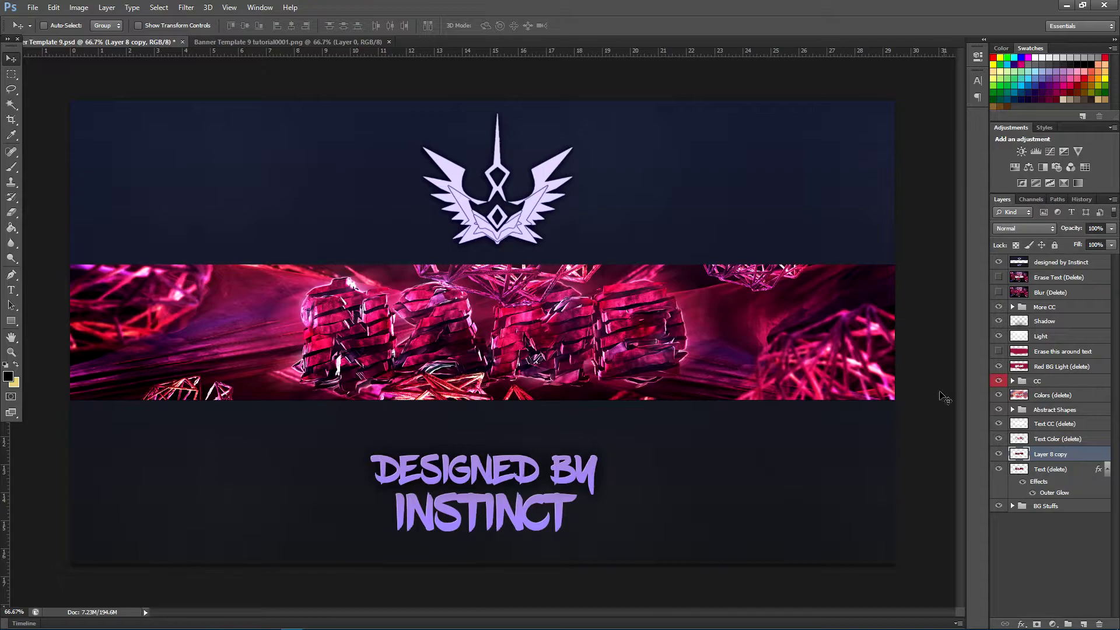
key(ctrl+j)
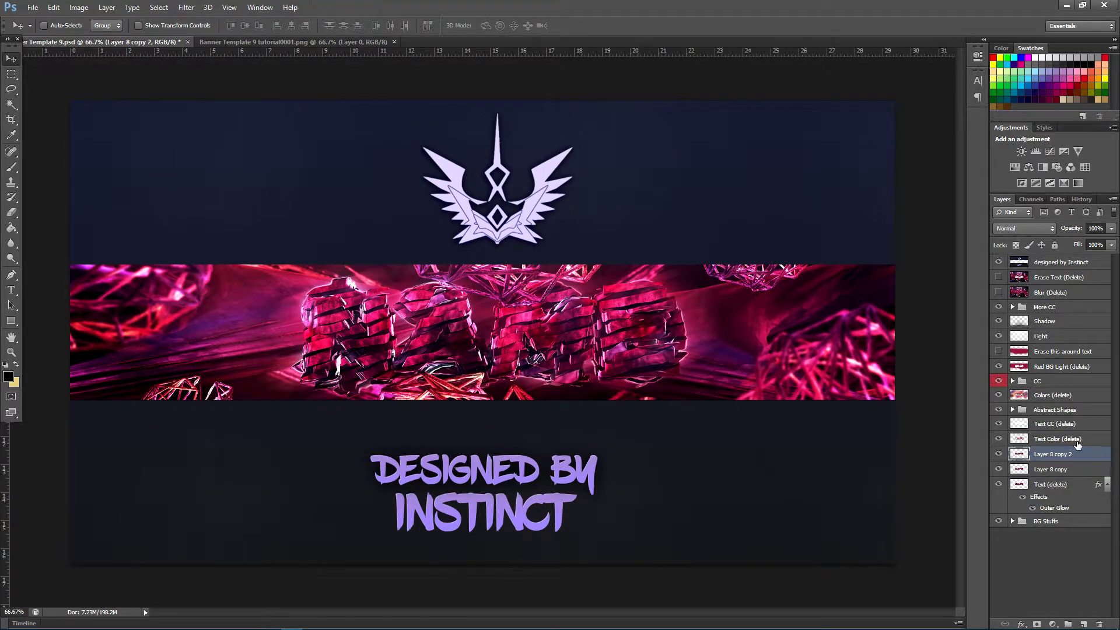
click(186, 7)
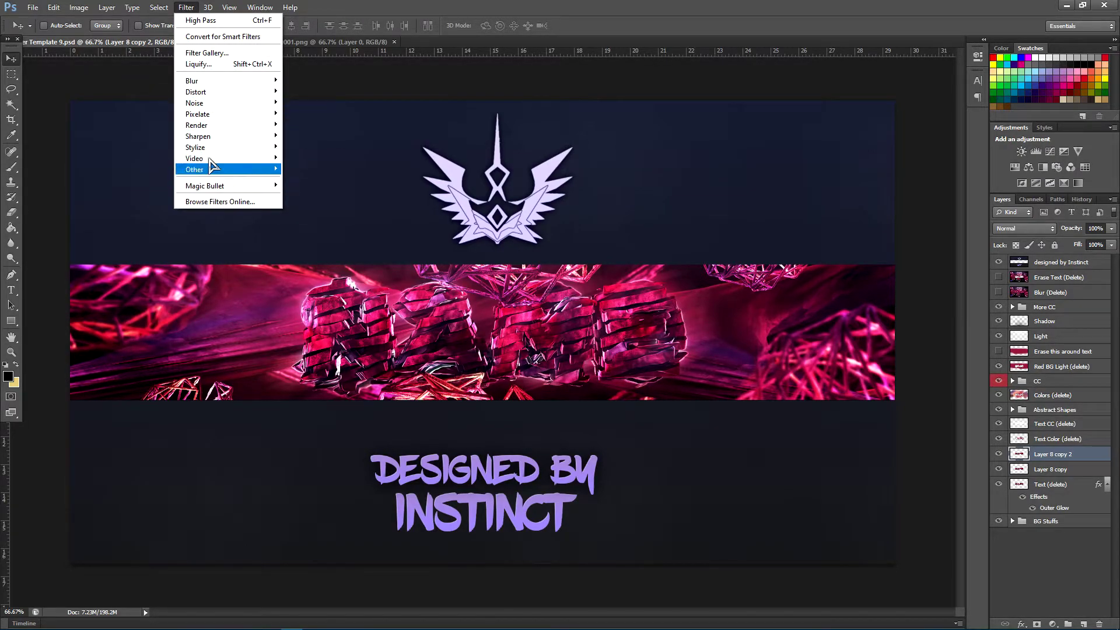
mouse_move(221, 137)
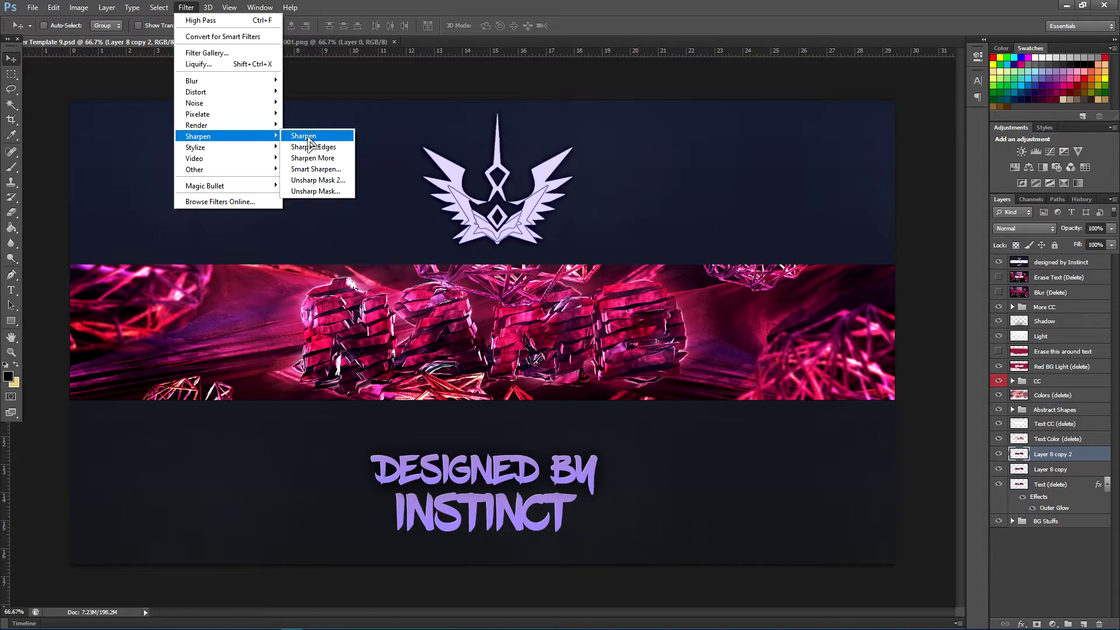
click(310, 139)
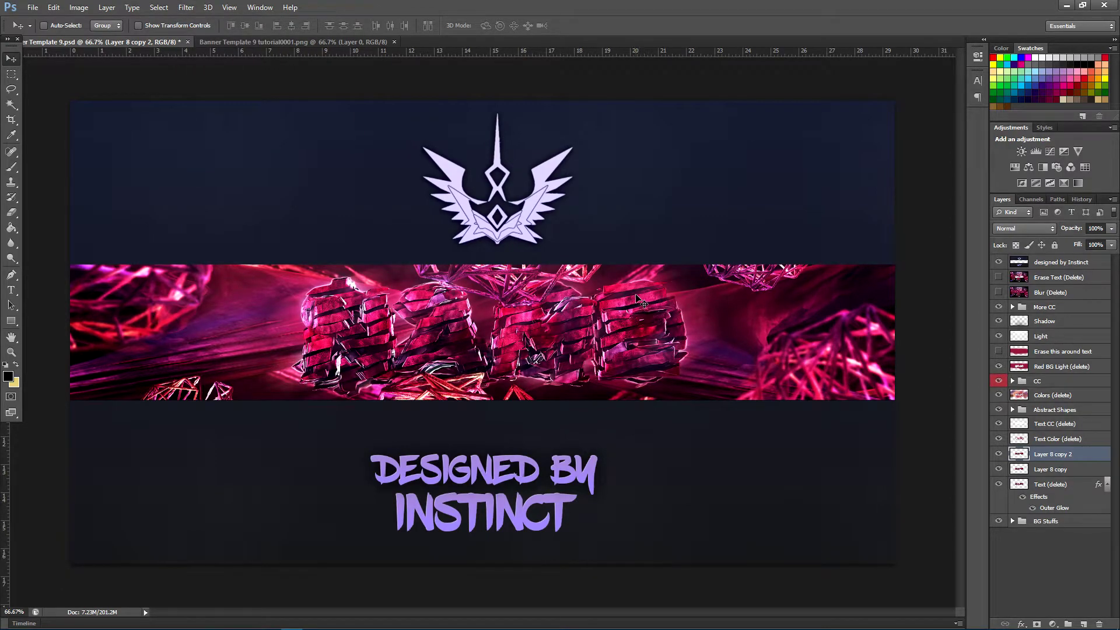
Step: Set the sharpened copy's opacity to 60% and merge it with the NAME layer beneath it
drag(1111, 232, 1092, 248)
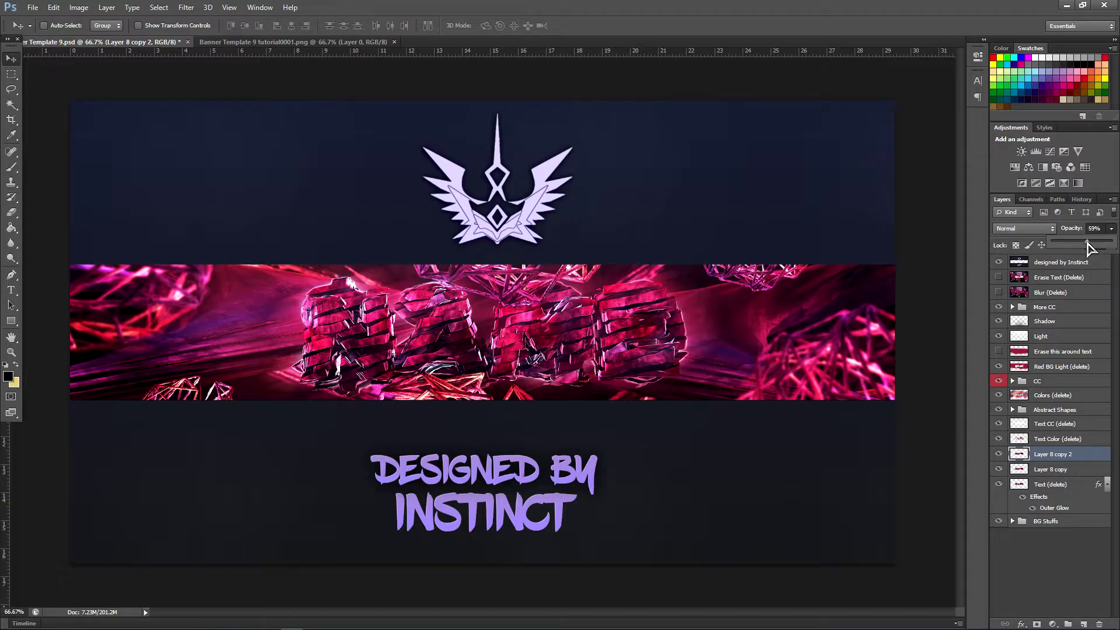
click(999, 455)
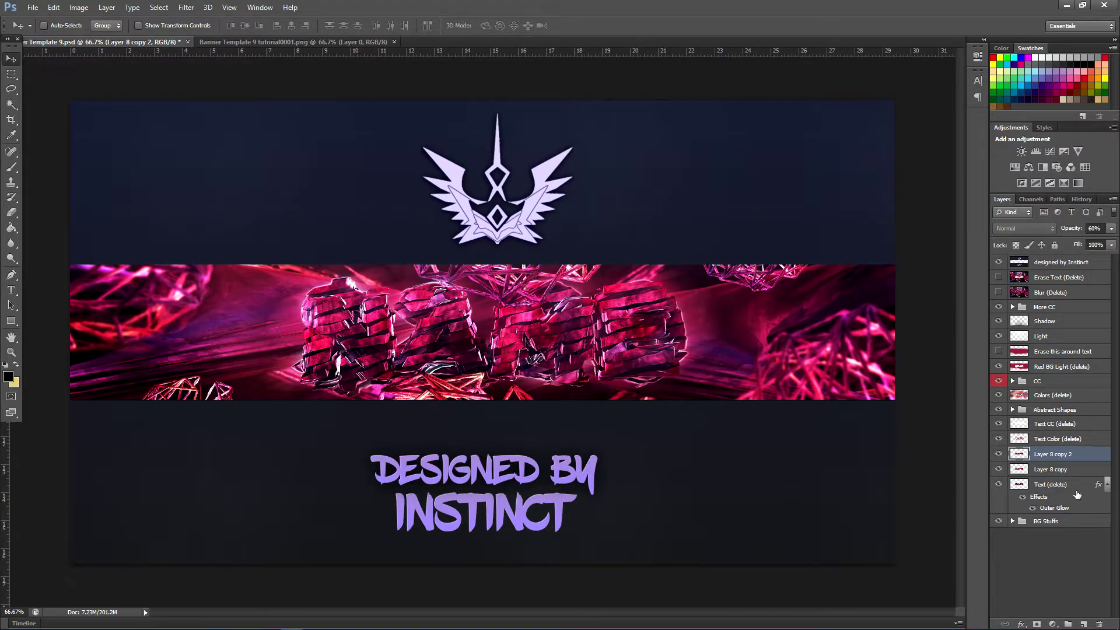
shift+click(1077, 470)
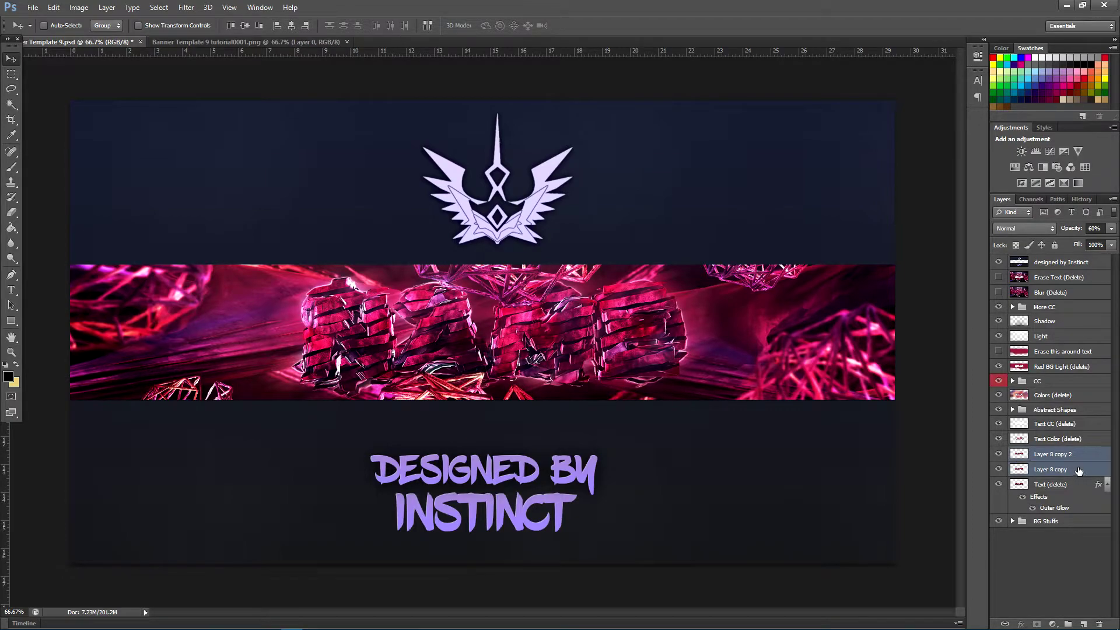
right_click(1080, 474)
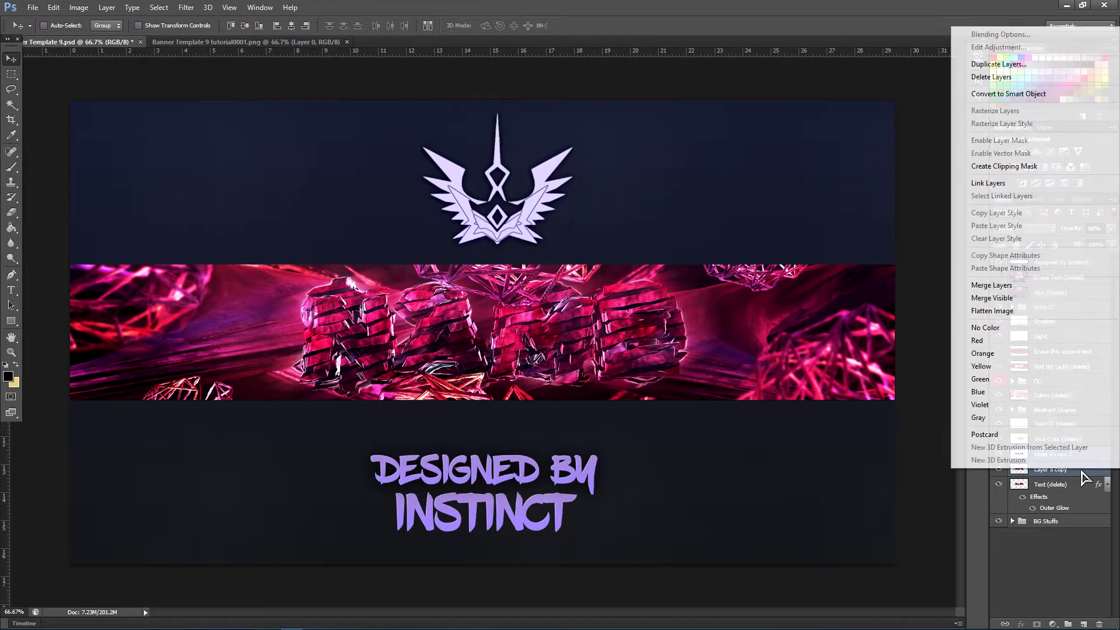
click(995, 286)
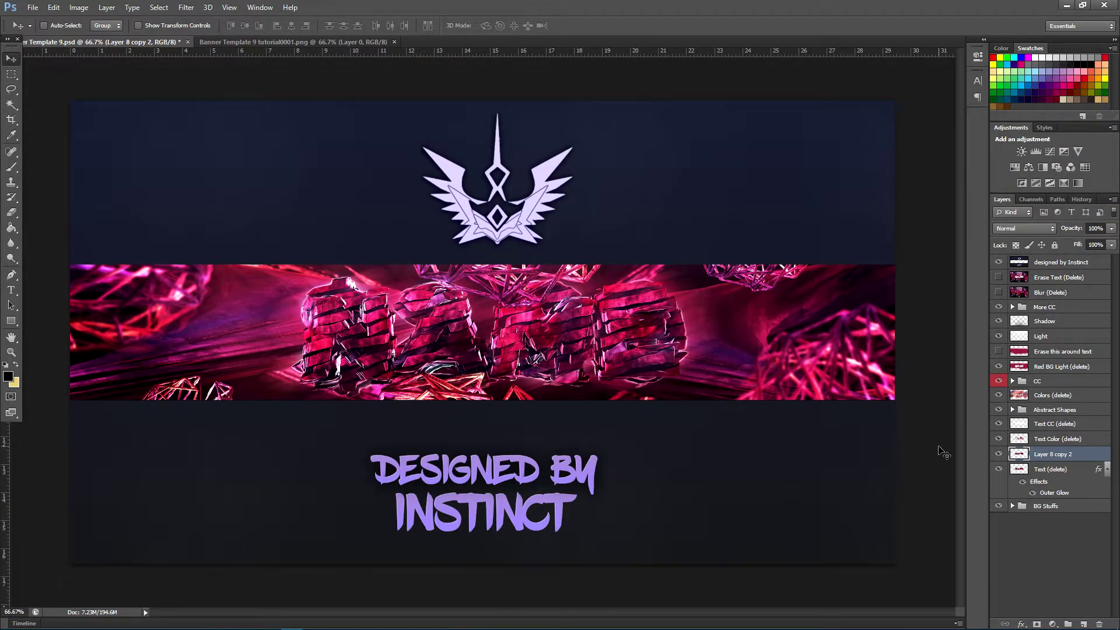
Step: Duplicate the merged NAME layer and apply a Motion Blur with an 18° angle and 201-pixel distance to the lower copy
key(ctrl+j)
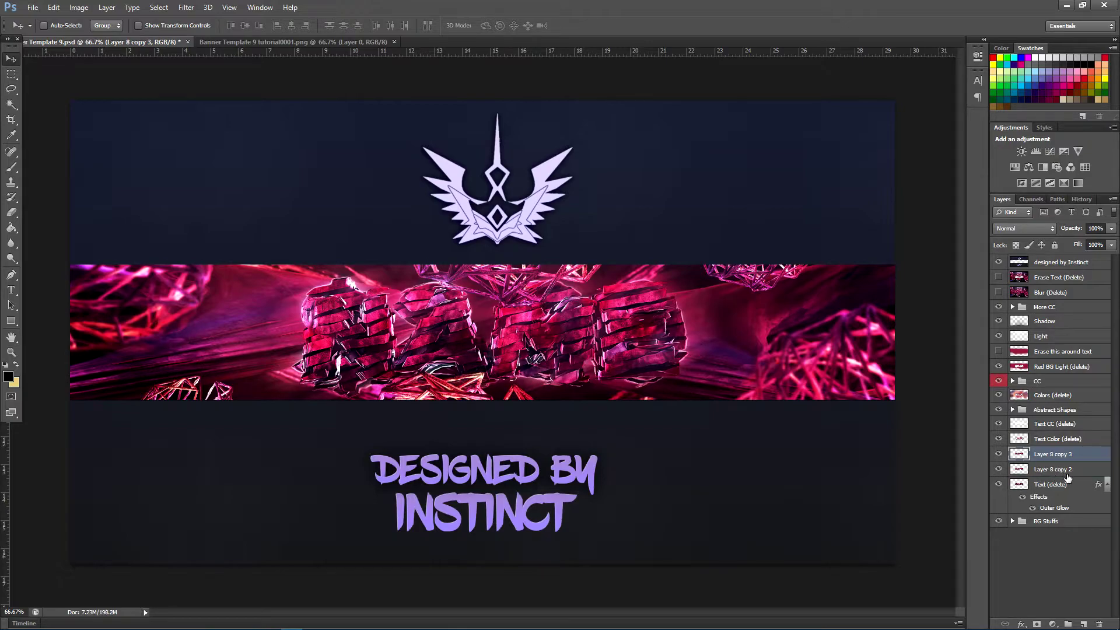
click(1078, 471)
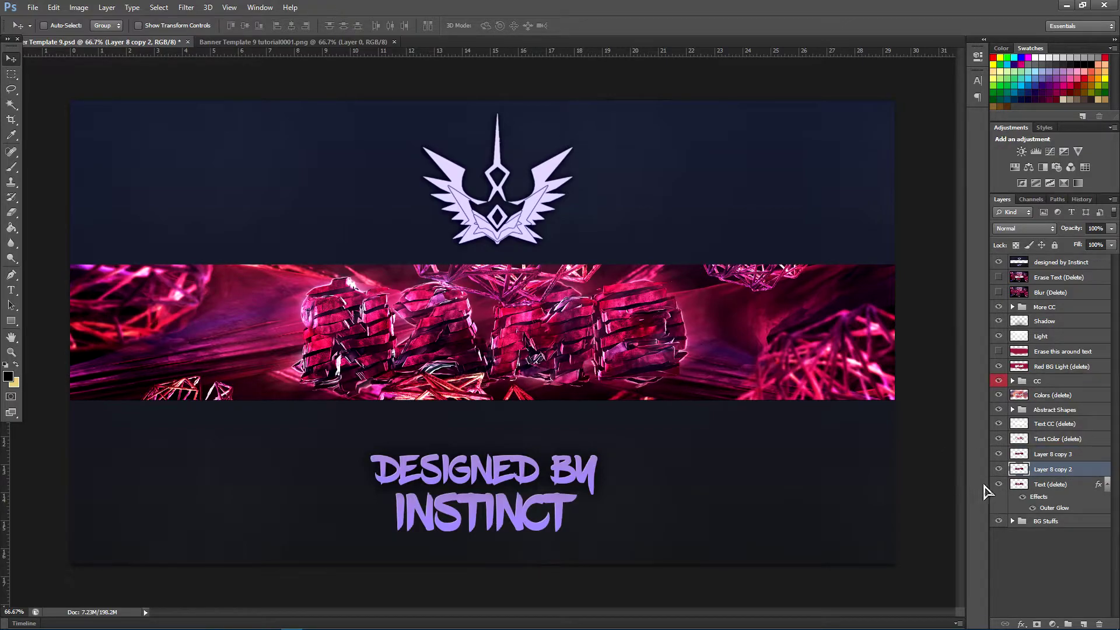
click(186, 7)
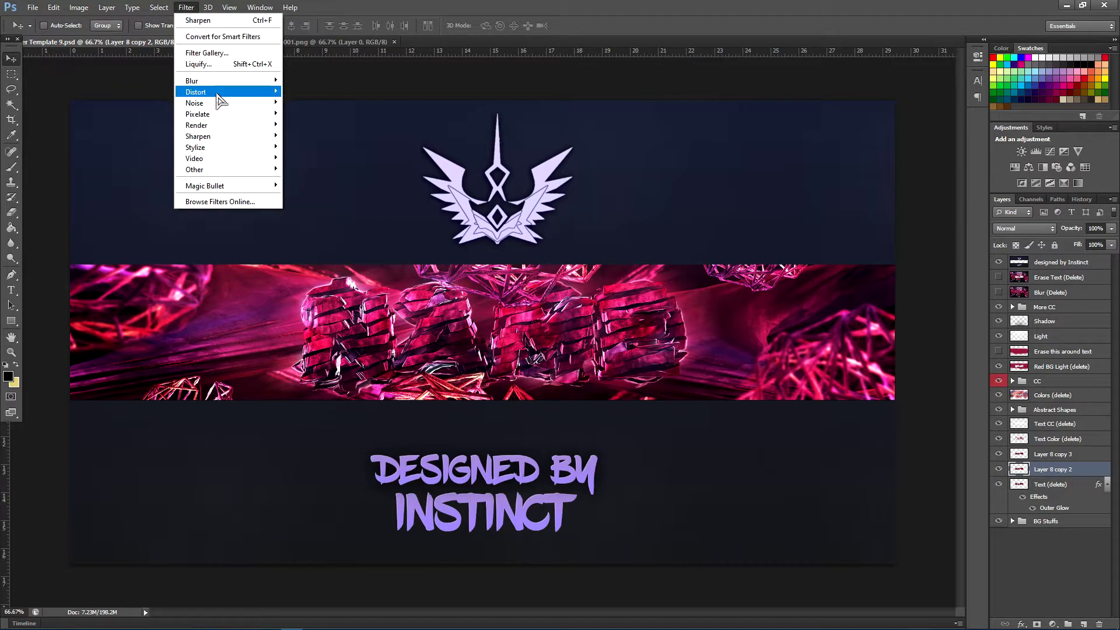
mouse_move(215, 82)
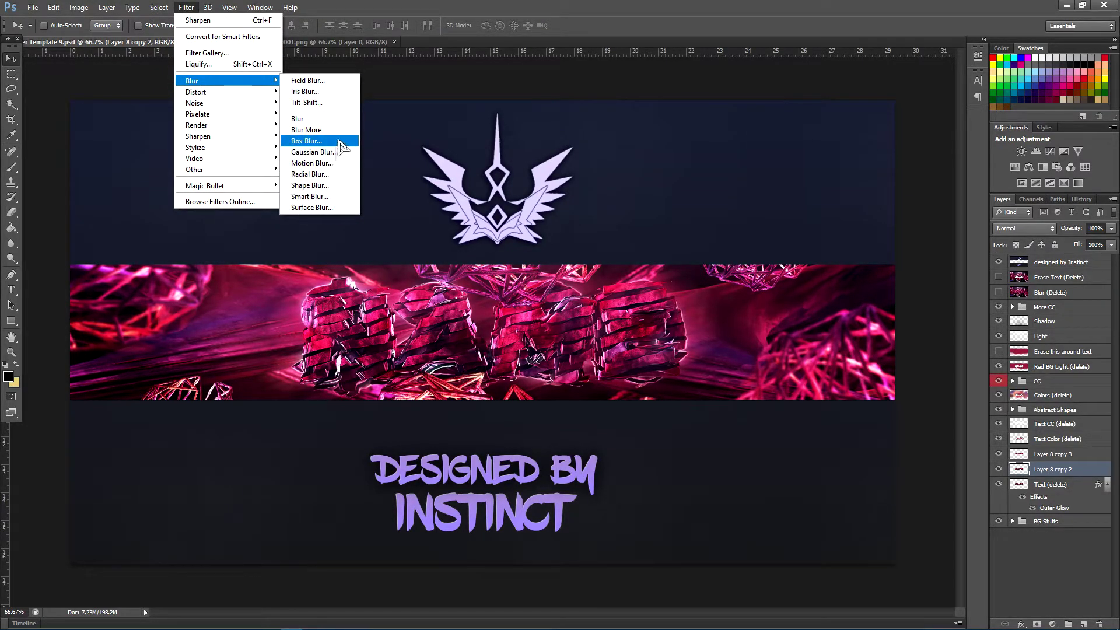
click(327, 164)
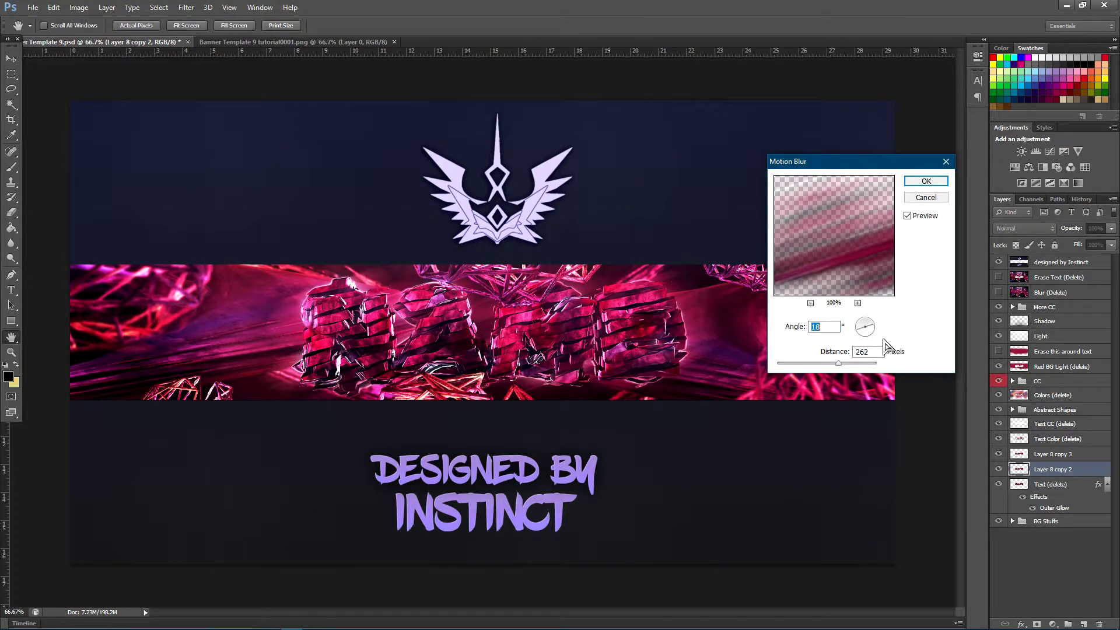
drag(840, 352, 826, 350)
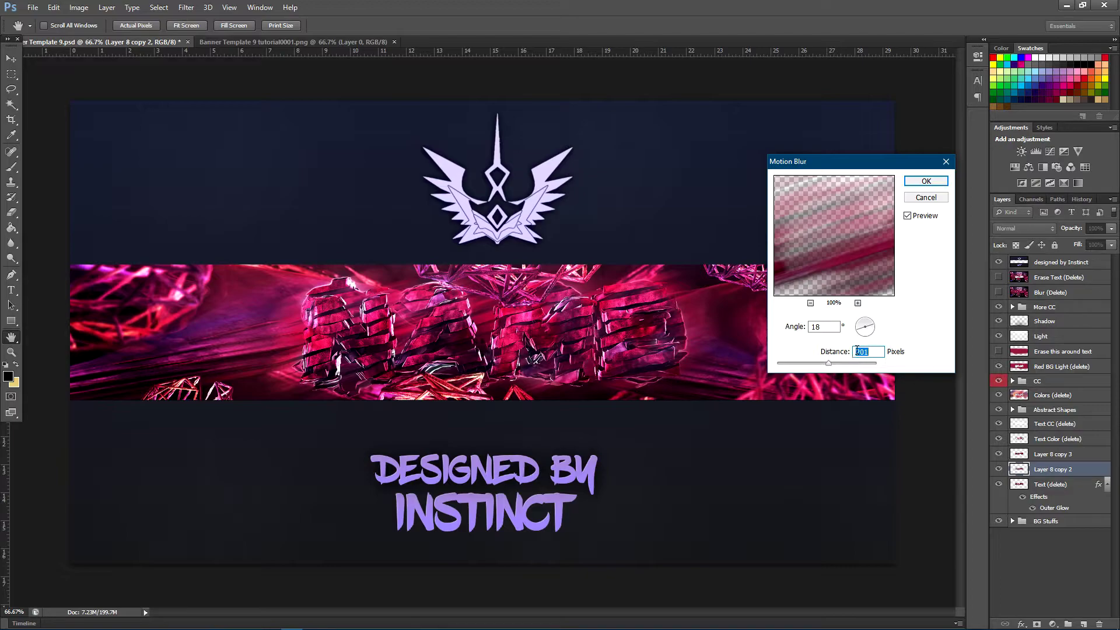
click(926, 181)
key(v)
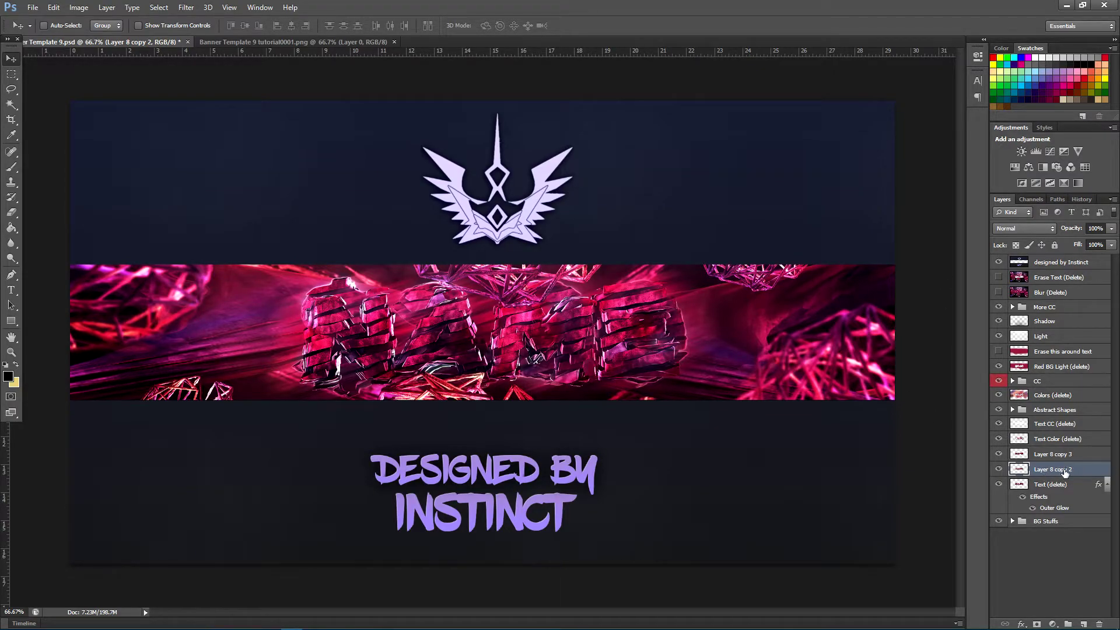
shift+click(1092, 459)
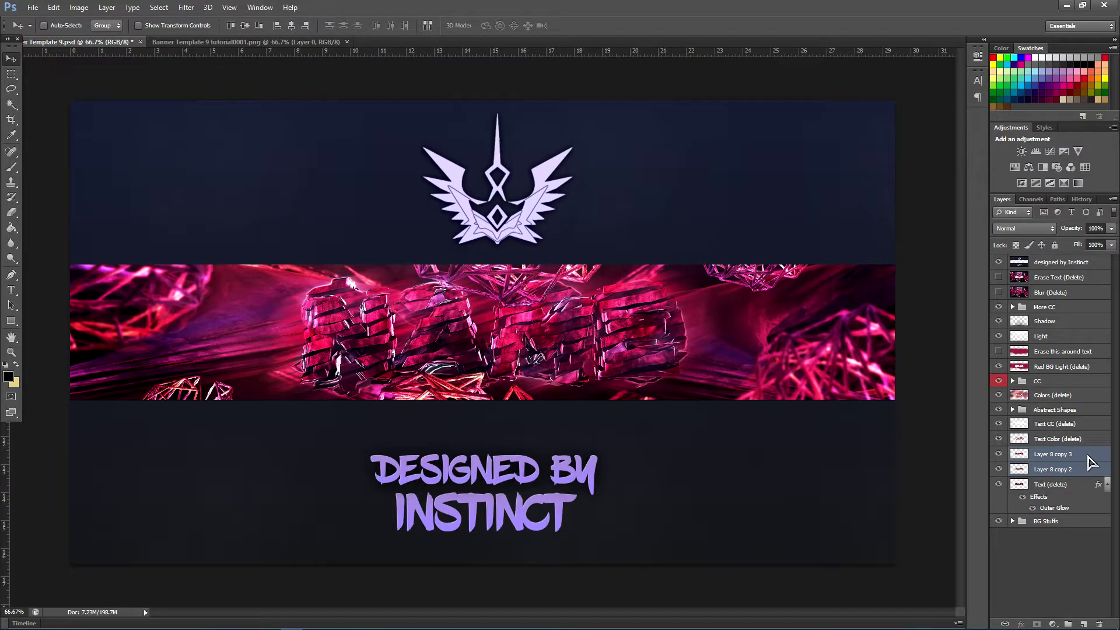
right_click(1087, 459)
click(1044, 270)
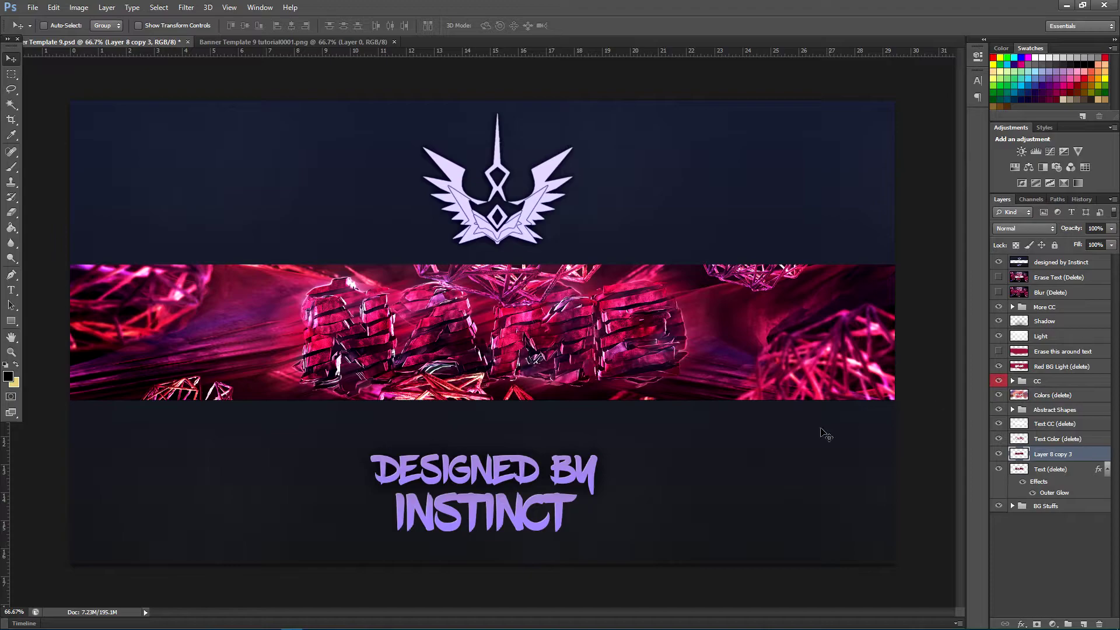
click(998, 454)
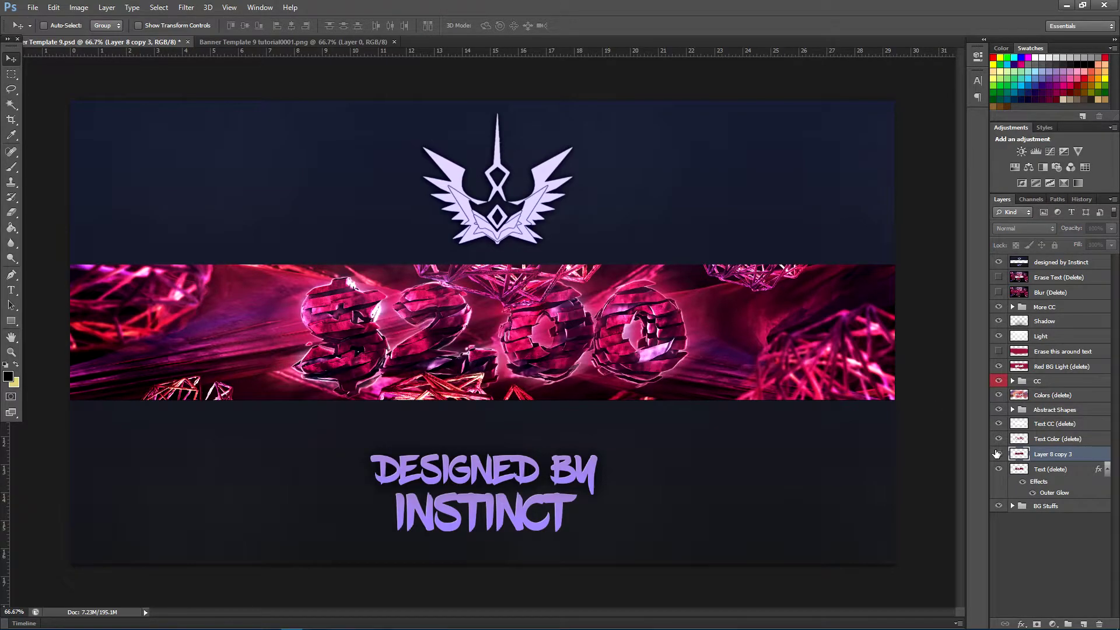
key(ctrl+z)
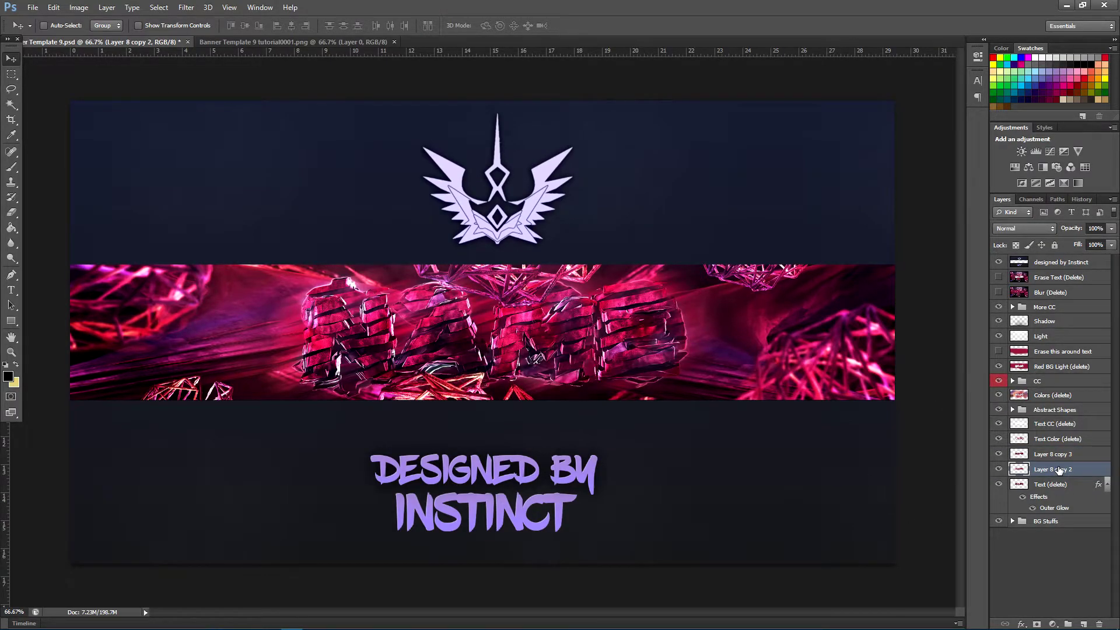
Step: Rename the motion-blurred layer Blur and the sharp NAME layer above it Render
double_click(1055, 470)
key(BackSpace)
click(1062, 576)
double_click(1050, 455)
key(BackSpace)
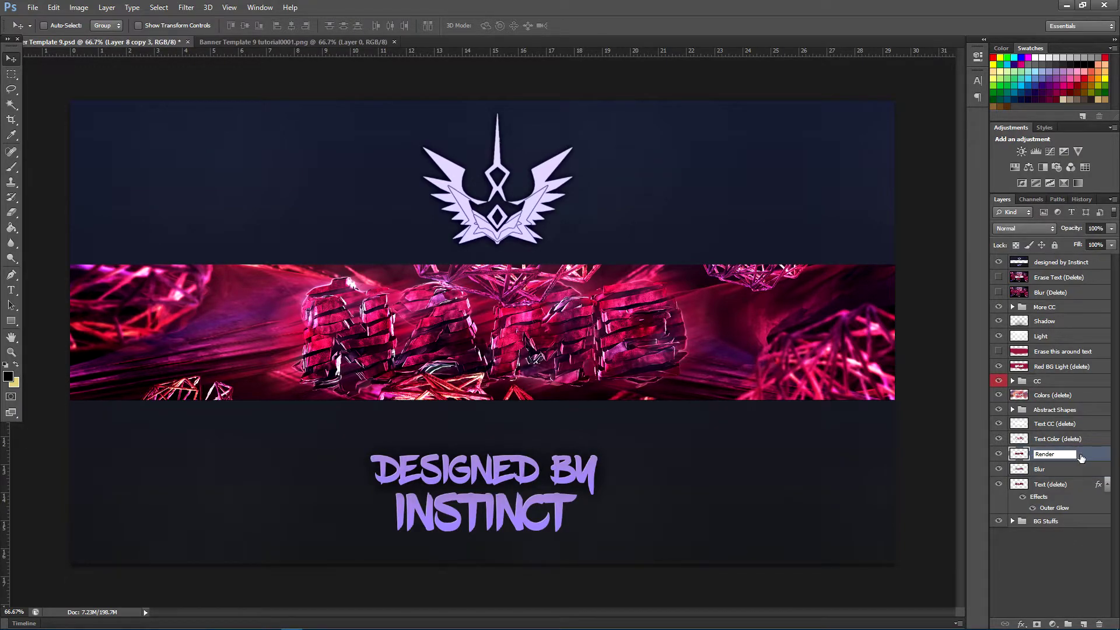
click(1079, 557)
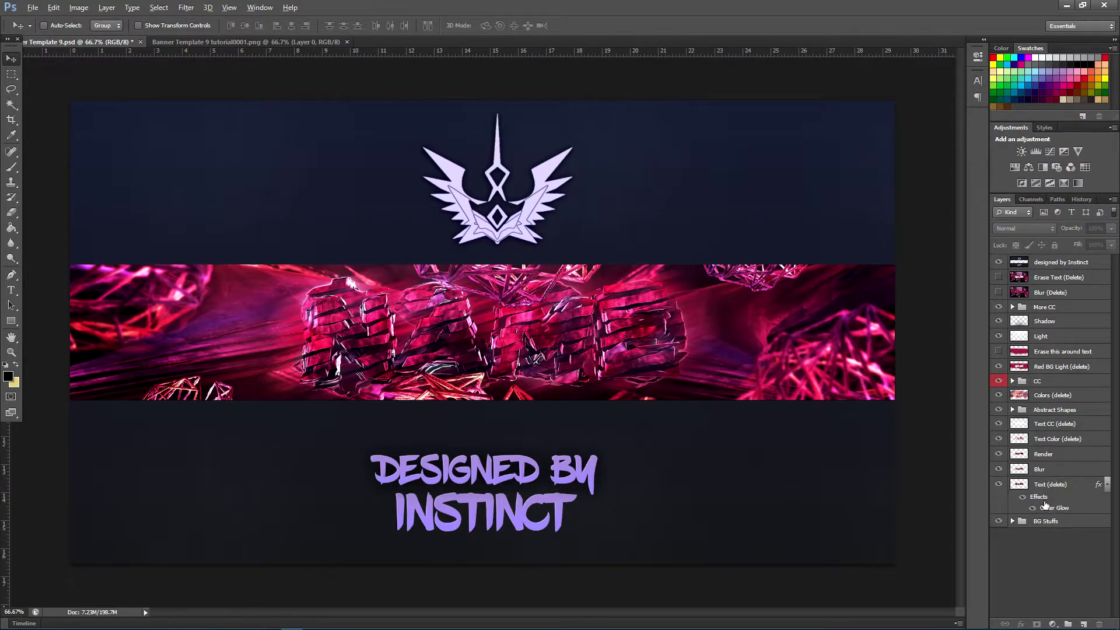
Step: Copy the Outer Glow effect from the Text (delete) layer to the Render layer, and delete the Text (delete) layer
drag(1047, 507, 1054, 460)
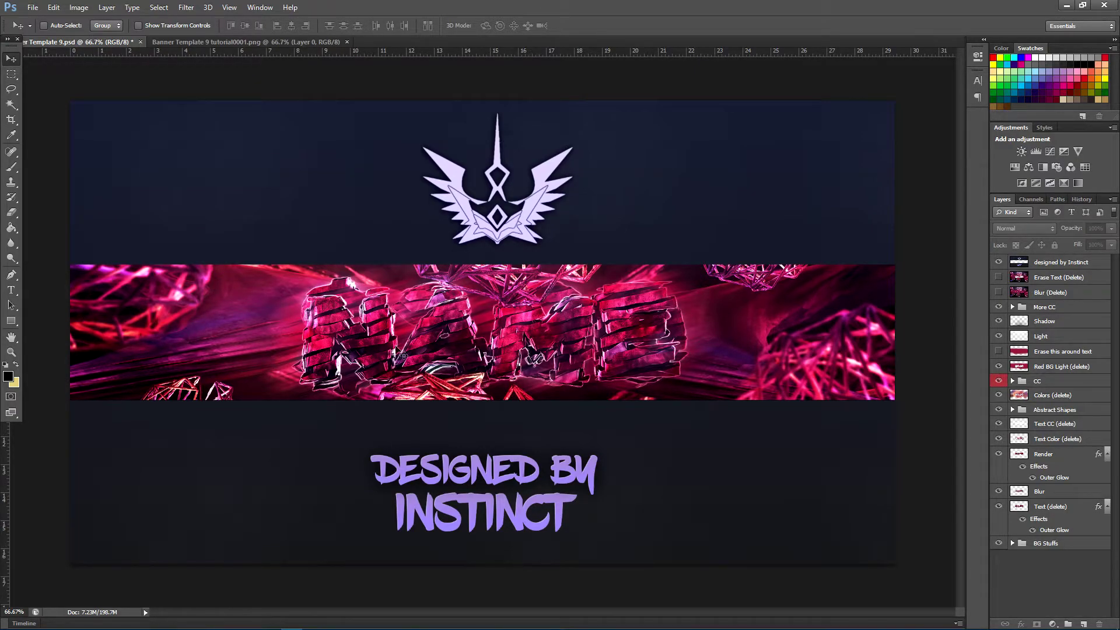
click(1080, 509)
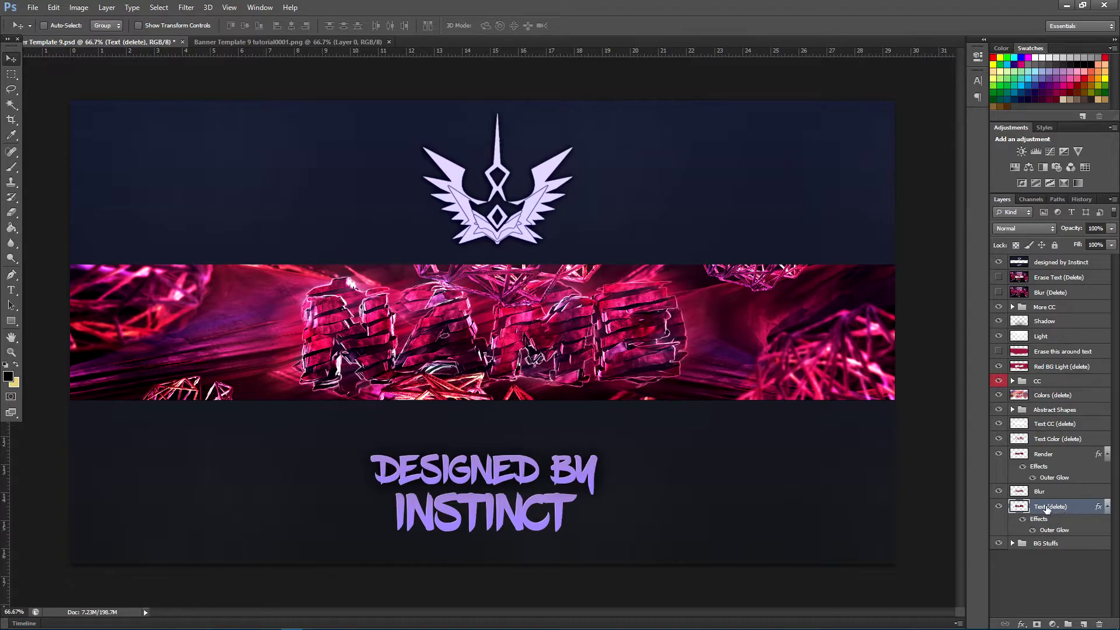
key(Delete)
Step: Add a new blank layer above Render and hide the Text Color (delete) and Text CC (delete) layers
click(1064, 458)
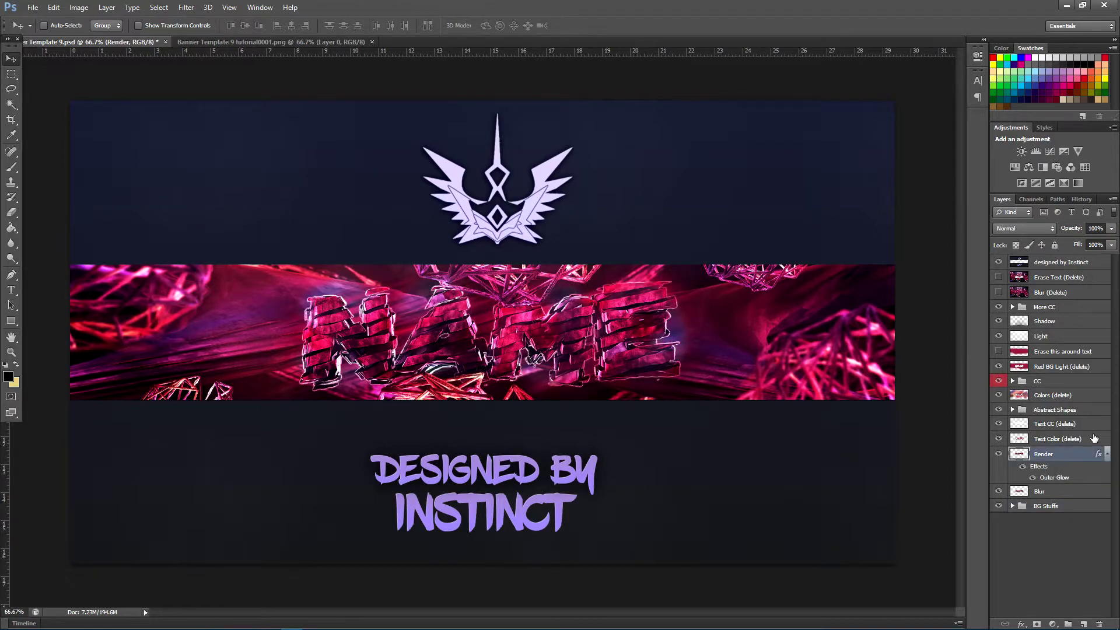
click(1094, 438)
click(1088, 450)
click(1083, 623)
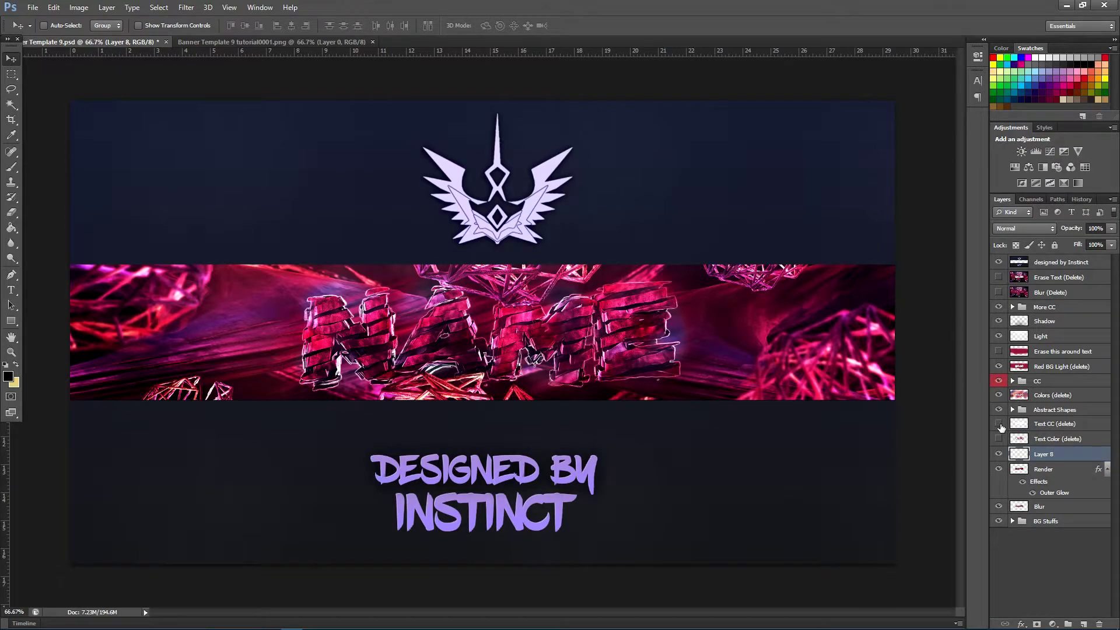
click(998, 424)
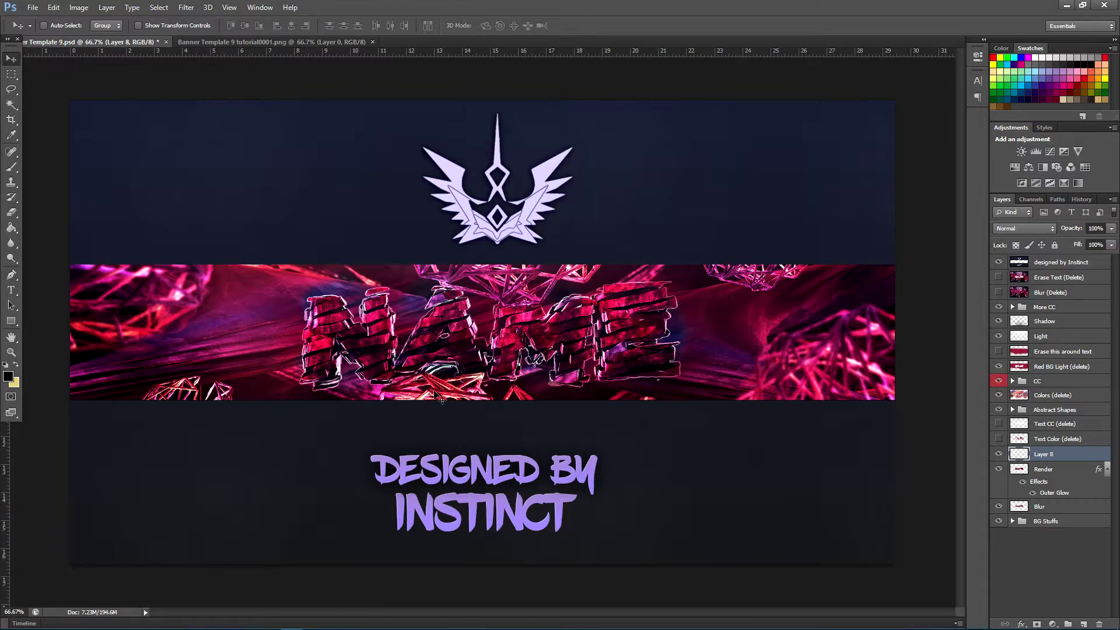
Step: Shift the NAME text on the Render layer slightly right and up within the banner strip
click(1071, 470)
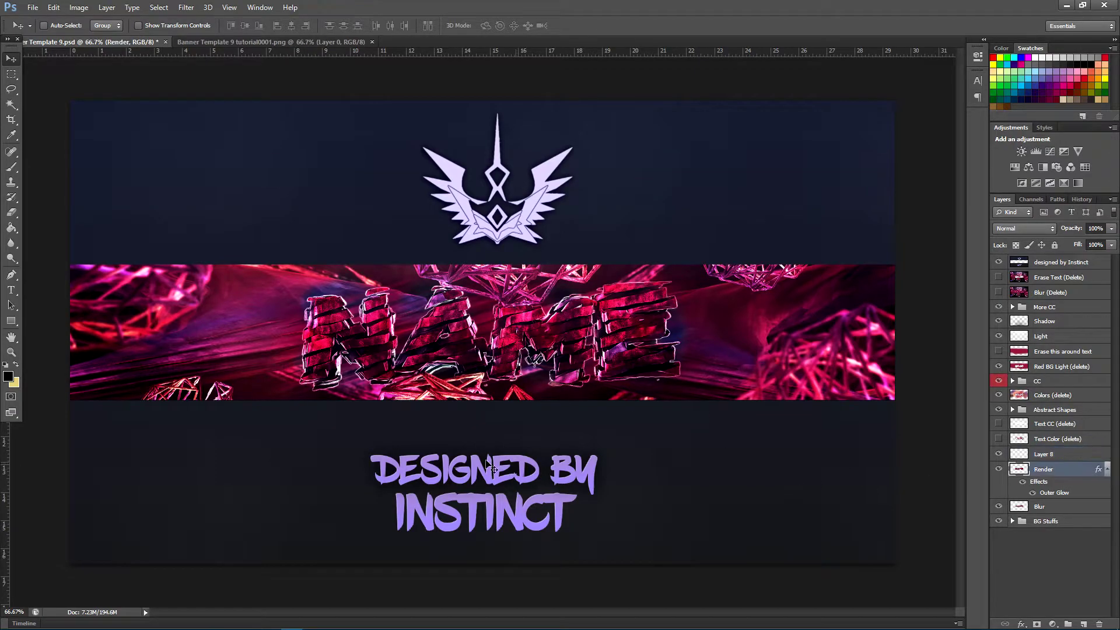
drag(326, 312, 372, 328)
key(Left)
key(Left)
key(Left)
key(Left)
key(Left)
key(Left)
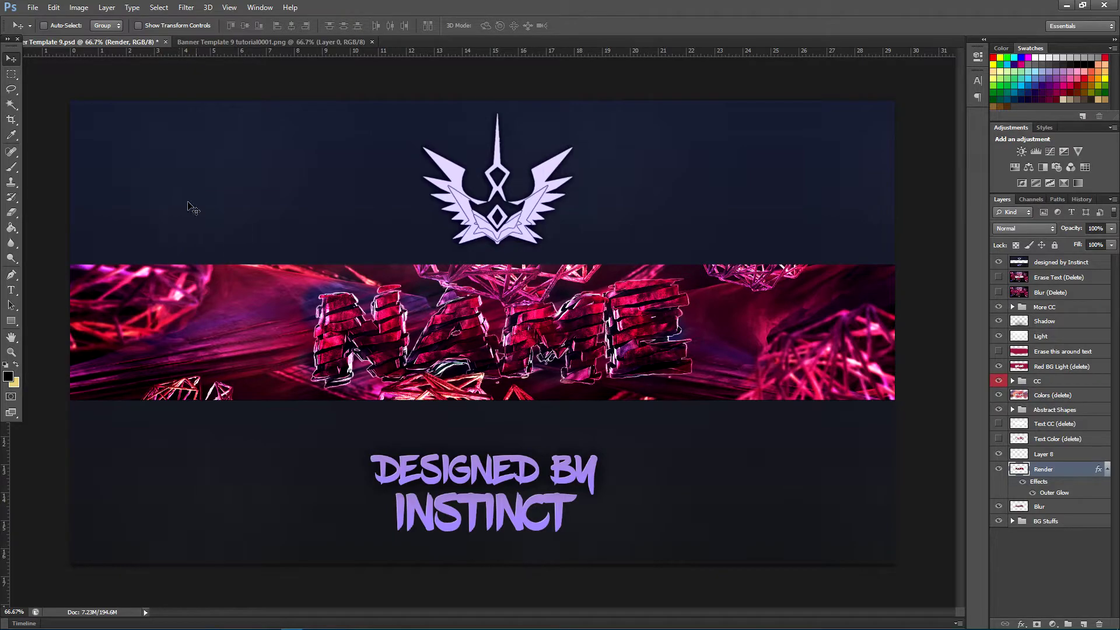
key(Left)
key(Left)
key(Left)
key(Left)
key(Left)
key(Left)
key(Left)
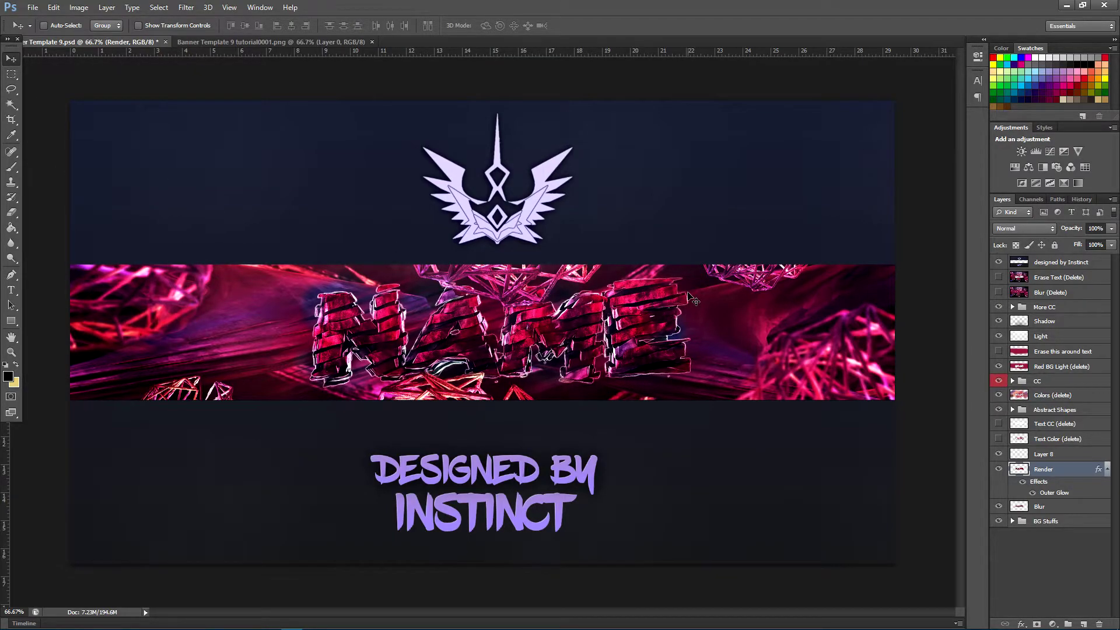
Step: Nudge the NAME text on the Render layer slightly left within the banner strip
key(Left)
key(Left)
key(Left)
key(Left)
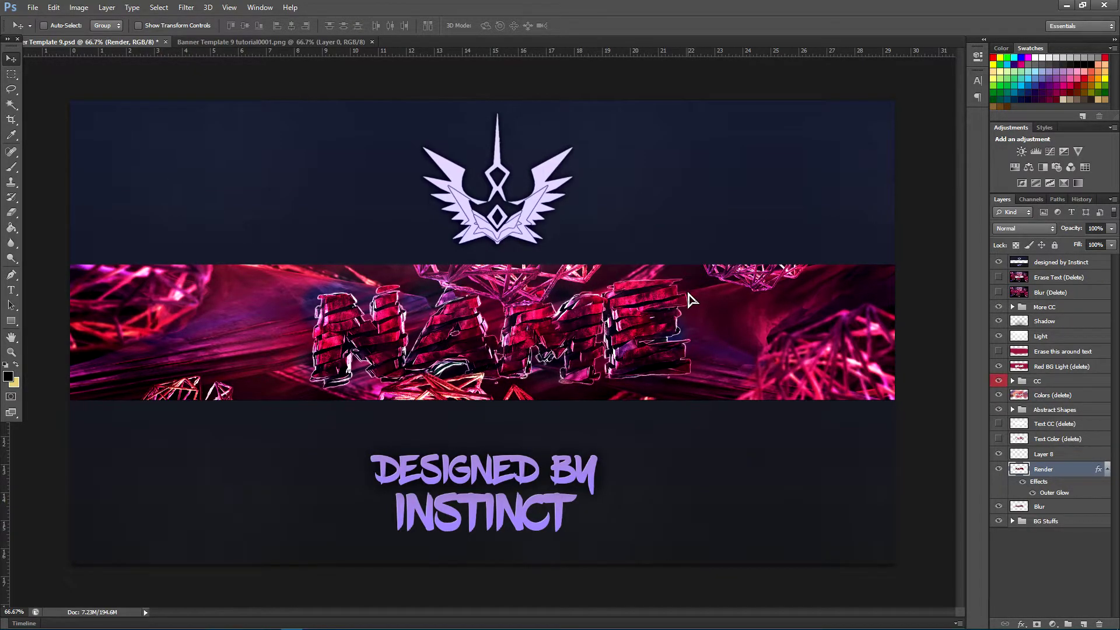
key(Left)
key(Left)
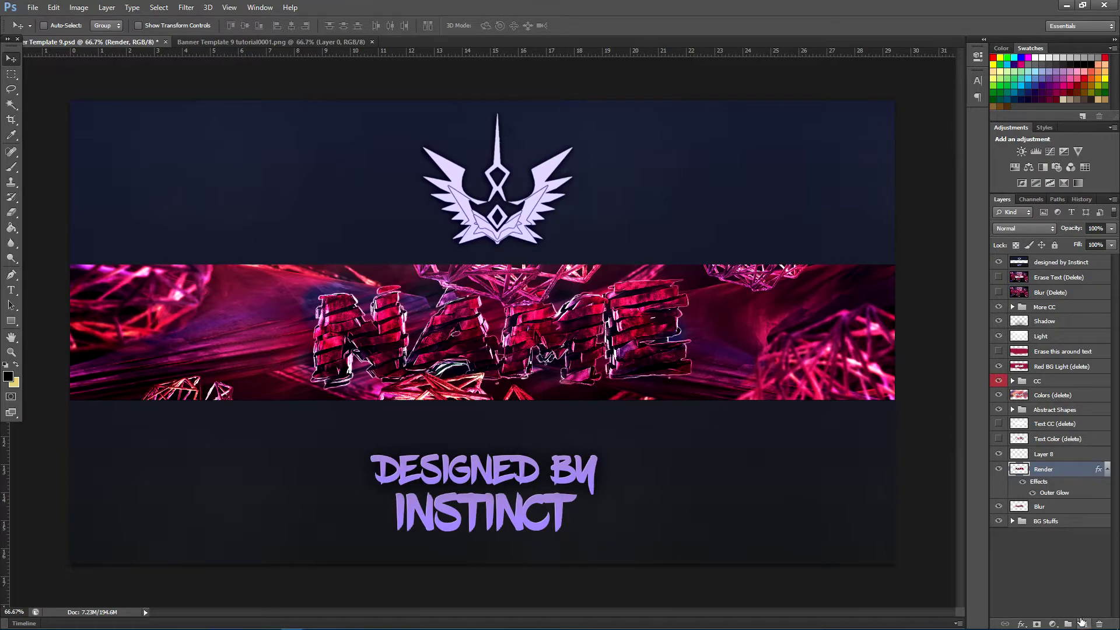
Step: Paint white over the whole NAME text on Layer 8 with a soft 112 px brush at 0% hardness
click(1082, 623)
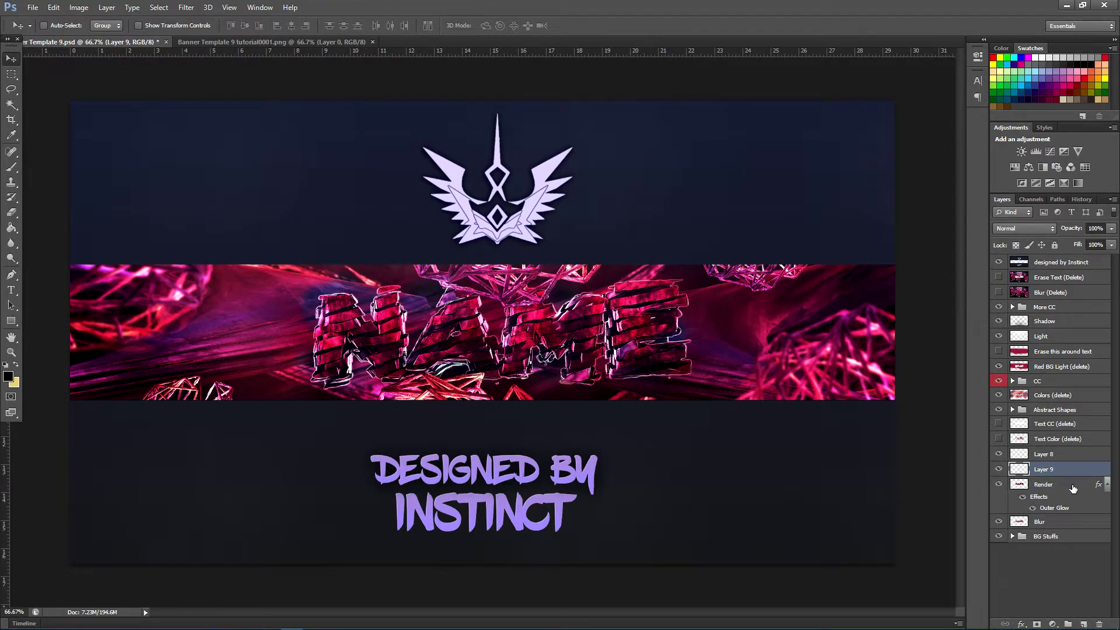
key(Delete)
click(1054, 456)
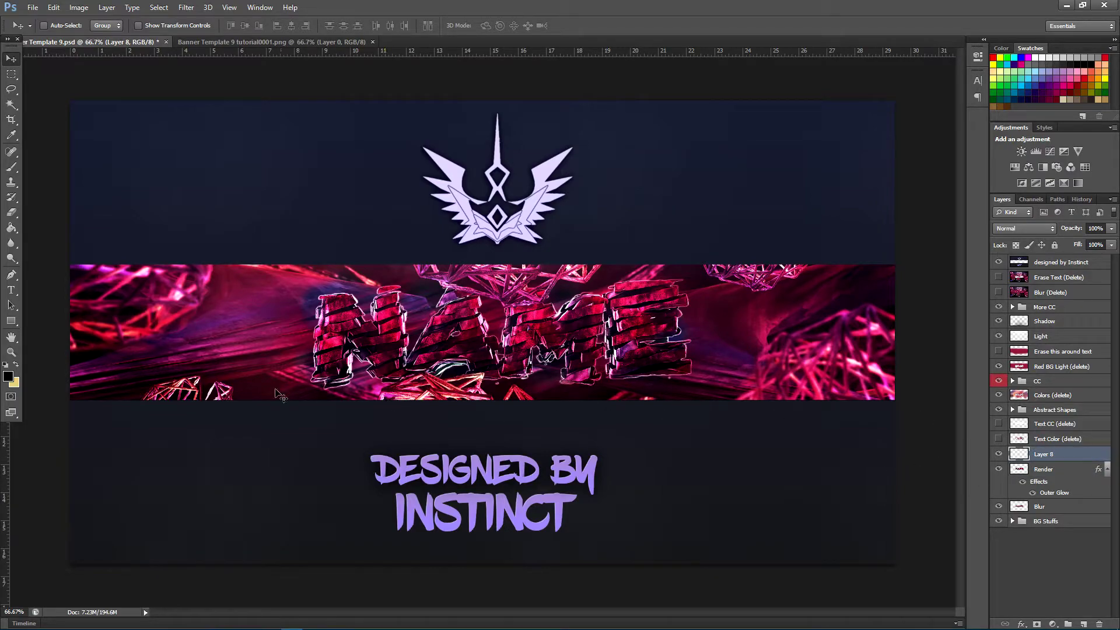
click(9, 376)
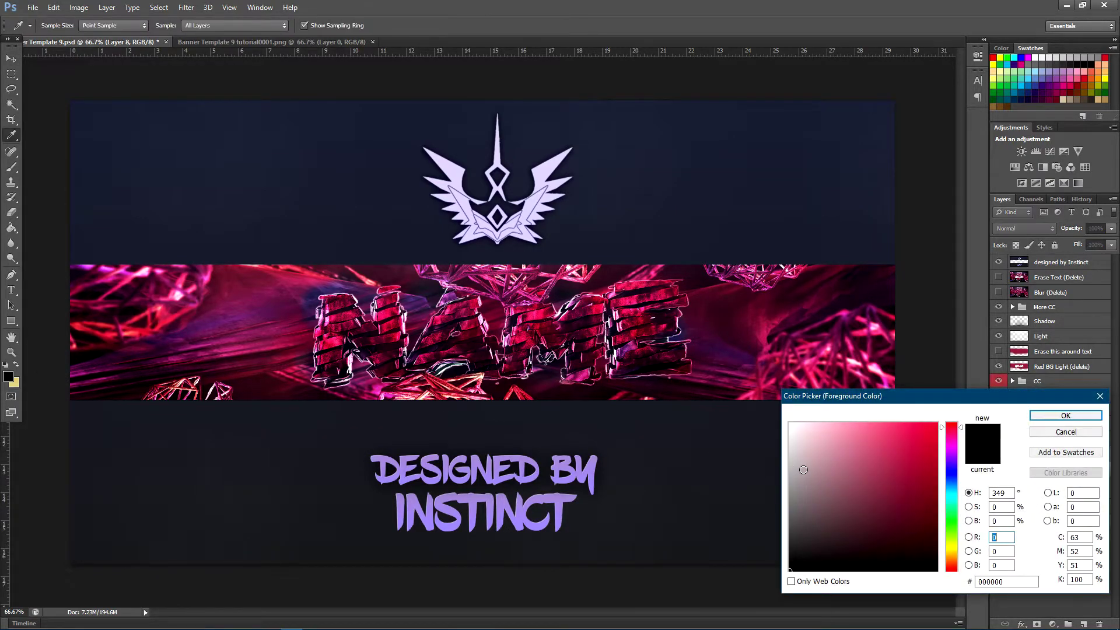
click(1066, 416)
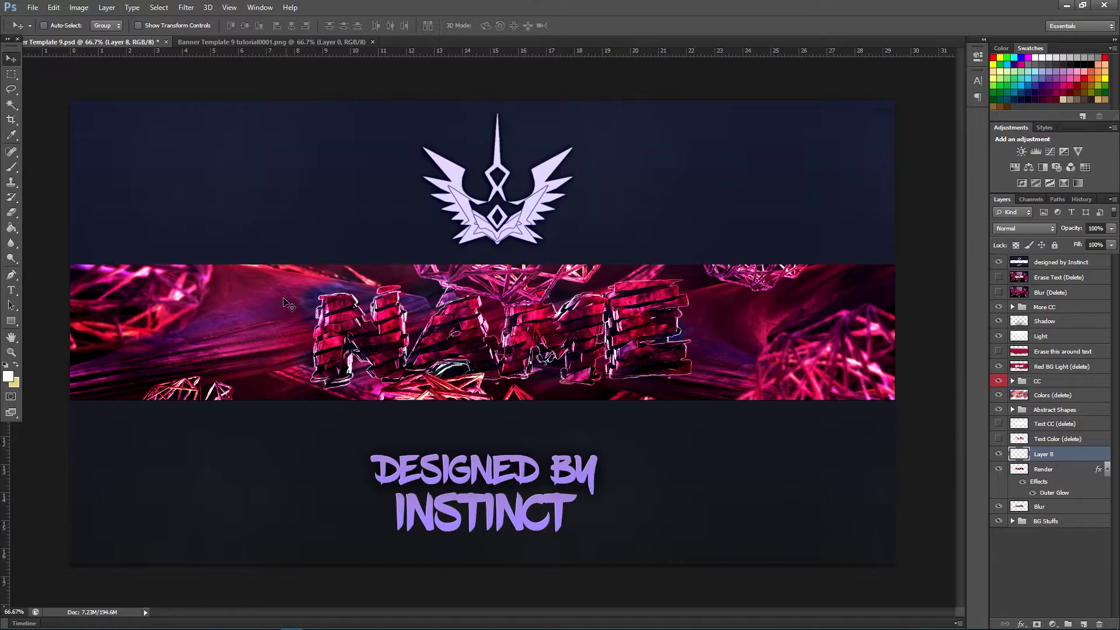
click(11, 167)
right_click(407, 355)
drag(516, 356, 483, 355)
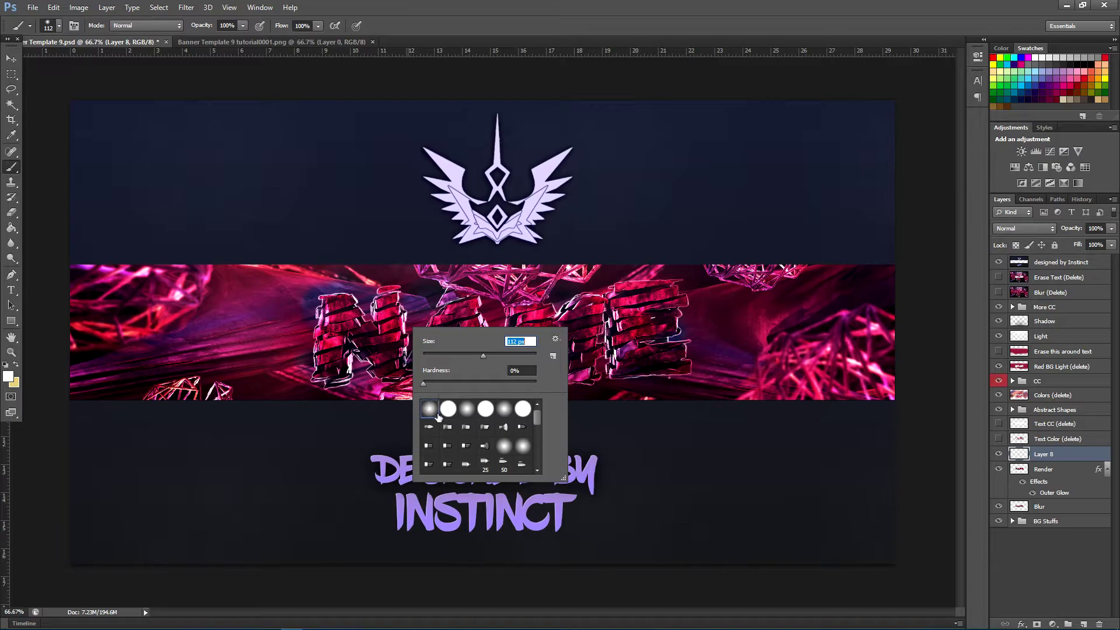
click(330, 358)
click(330, 359)
mouse_move(330, 354)
mouse_down()
mouse_move(337, 306)
mouse_move(387, 364)
mouse_move(389, 284)
mouse_move(403, 309)
mouse_move(441, 318)
mouse_move(431, 356)
mouse_move(438, 345)
mouse_move(481, 366)
mouse_move(493, 350)
mouse_move(458, 297)
mouse_move(490, 350)
mouse_move(525, 358)
mouse_move(688, 327)
mouse_up()
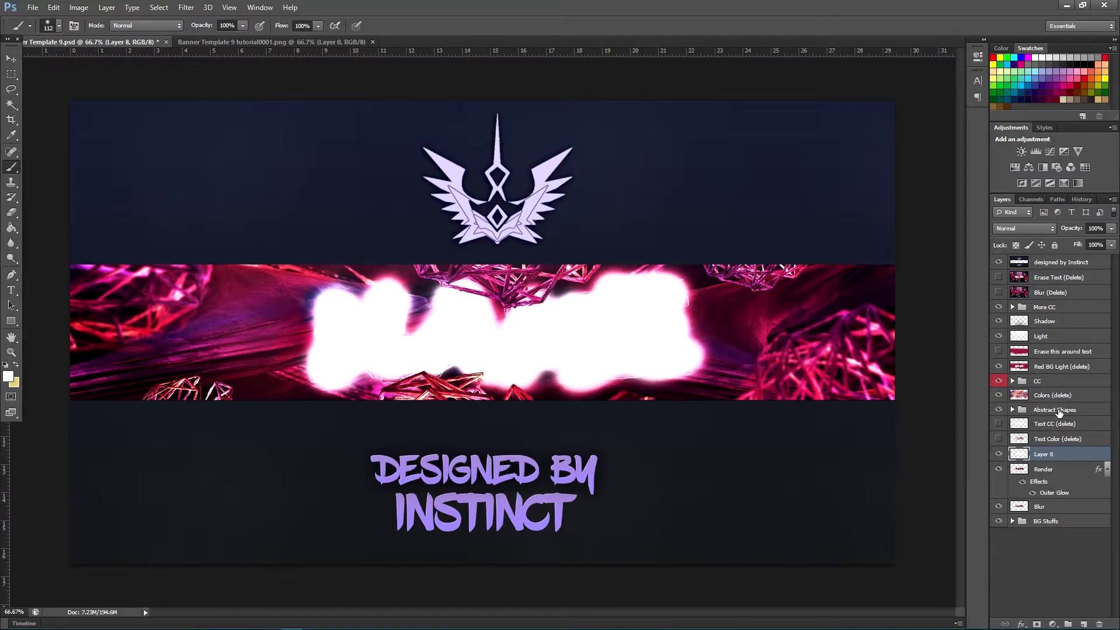
Step: Show the Text Color (delete) and Text CC (delete) layers and check their blend modes and opacities
click(1085, 440)
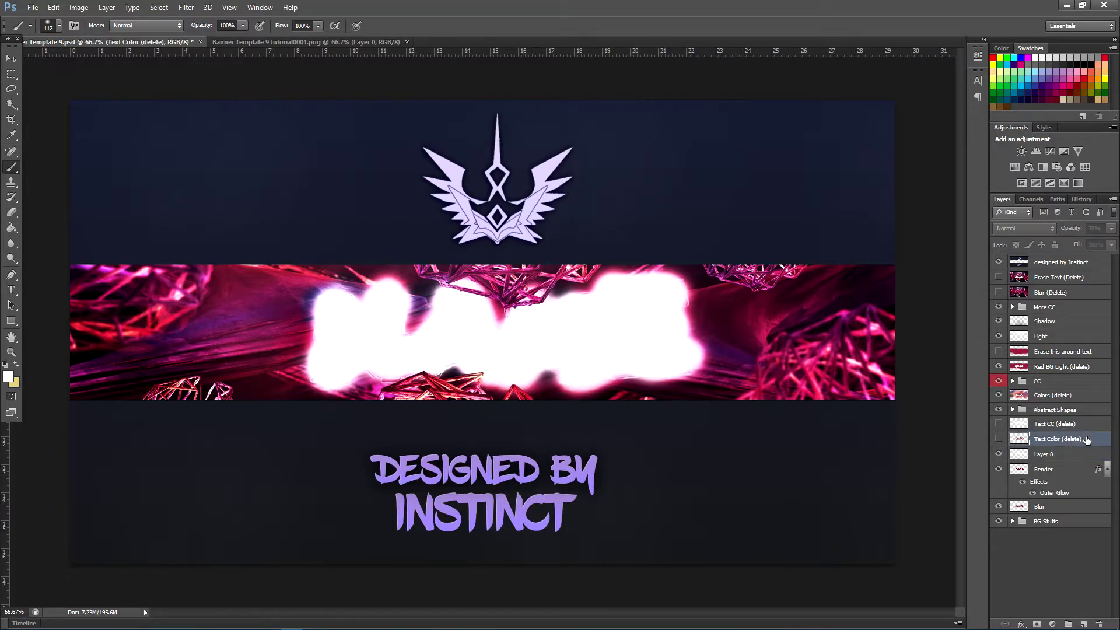
click(998, 439)
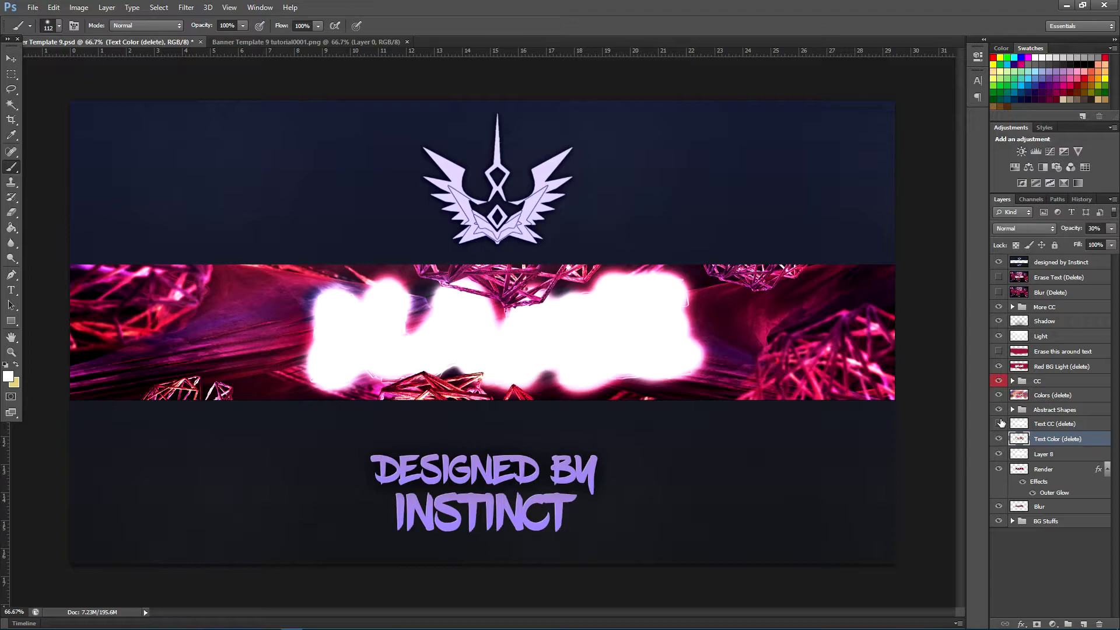
click(1080, 424)
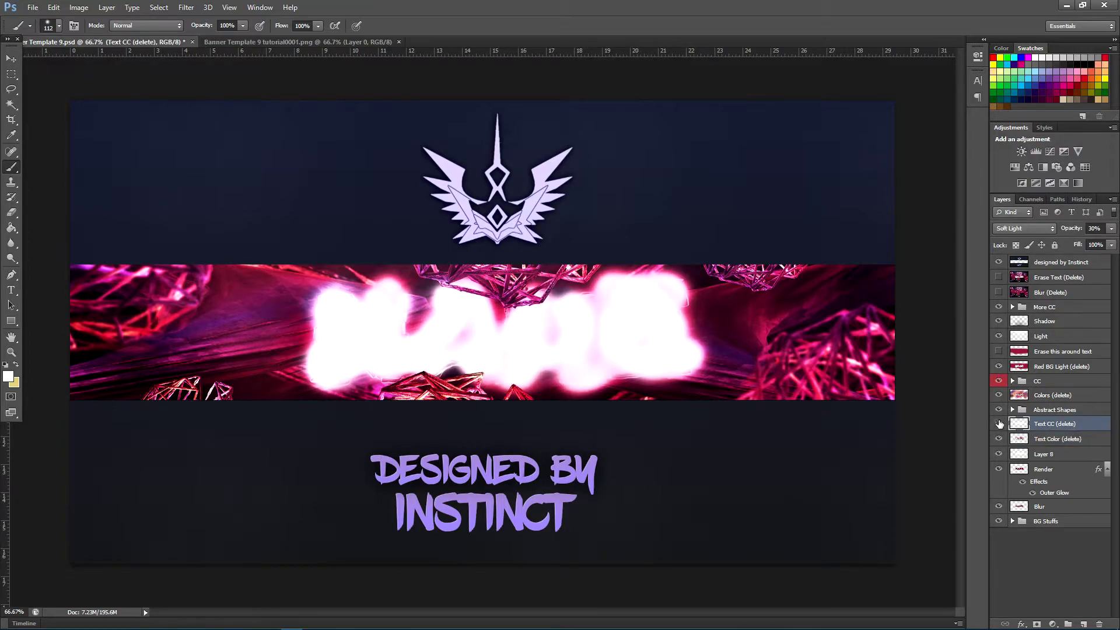
click(998, 424)
Step: Set the white-painted Layer 8 to Soft Light blending at 30% opacity
click(1073, 454)
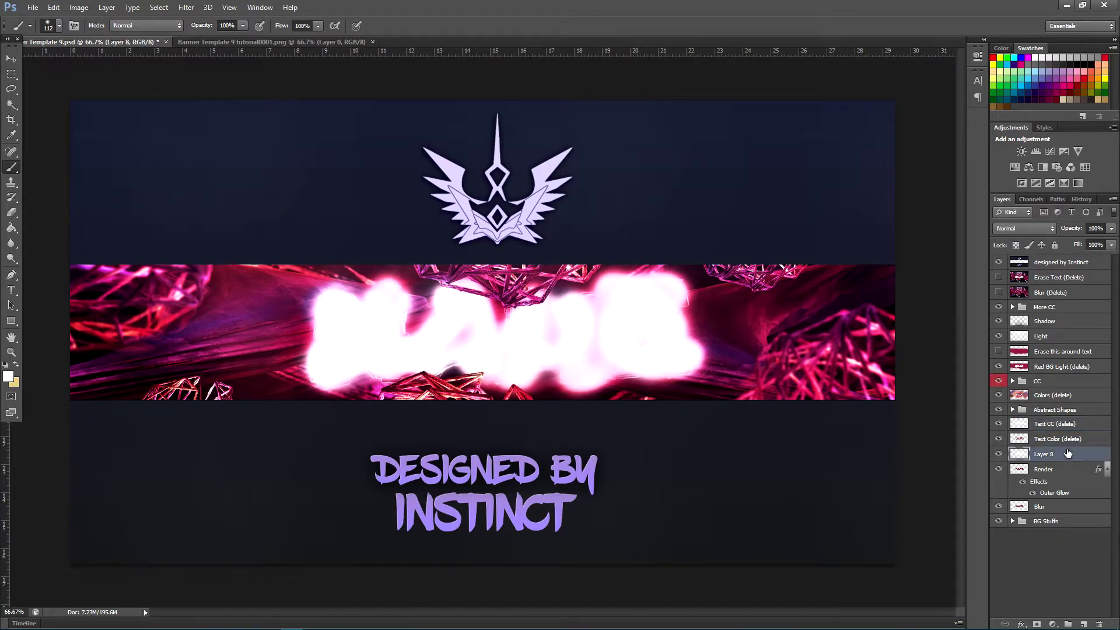
click(1044, 228)
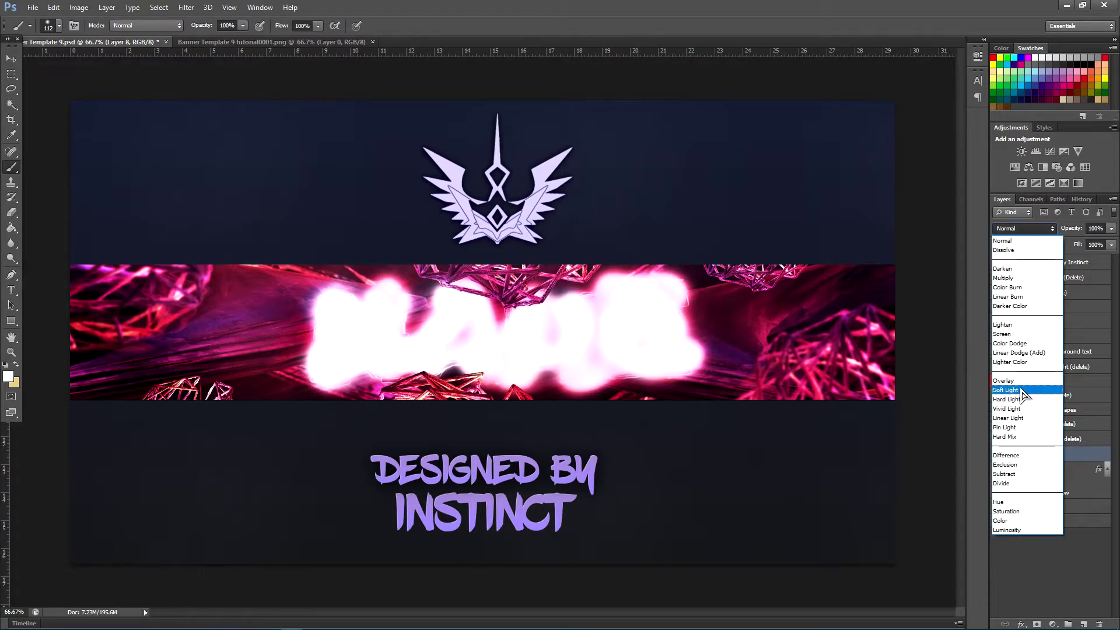
click(1012, 389)
click(1111, 229)
mouse_move(1090, 242)
mouse_down()
mouse_move(1068, 243)
mouse_move(1076, 245)
mouse_up()
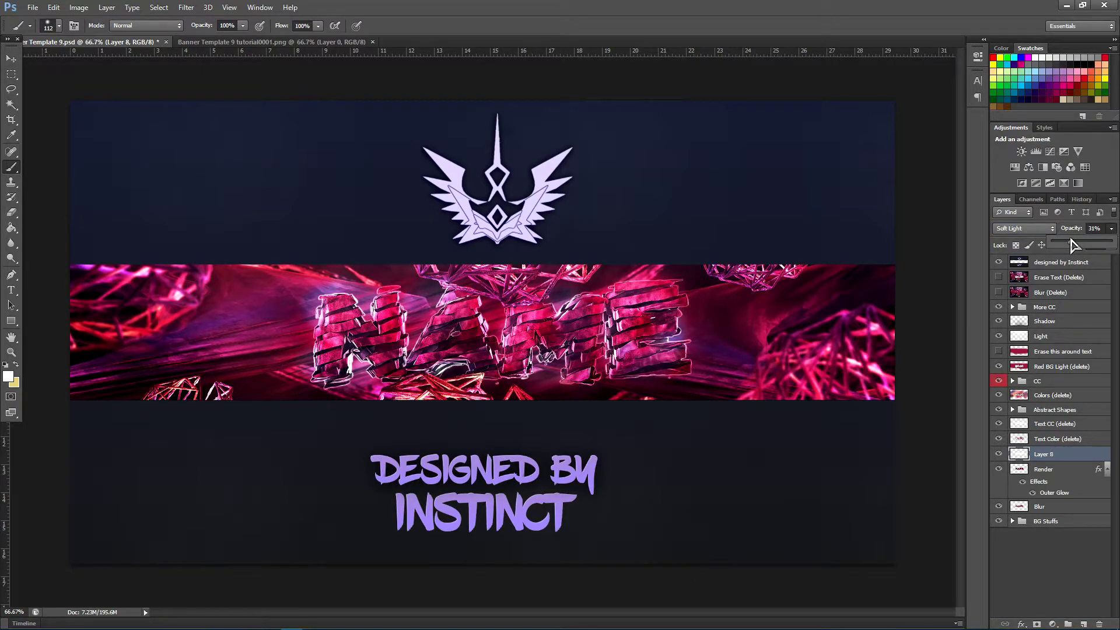
Step: Hide the Text Color (delete) and Text CC (delete) layers and compare the NAME text with and without Layer 8
click(999, 454)
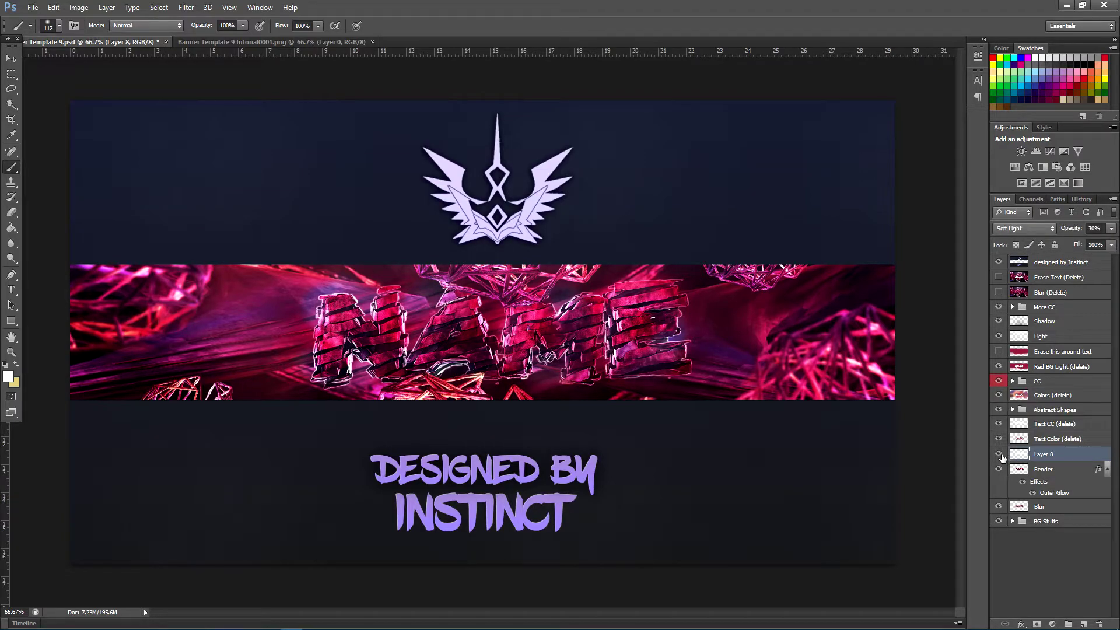
click(999, 454)
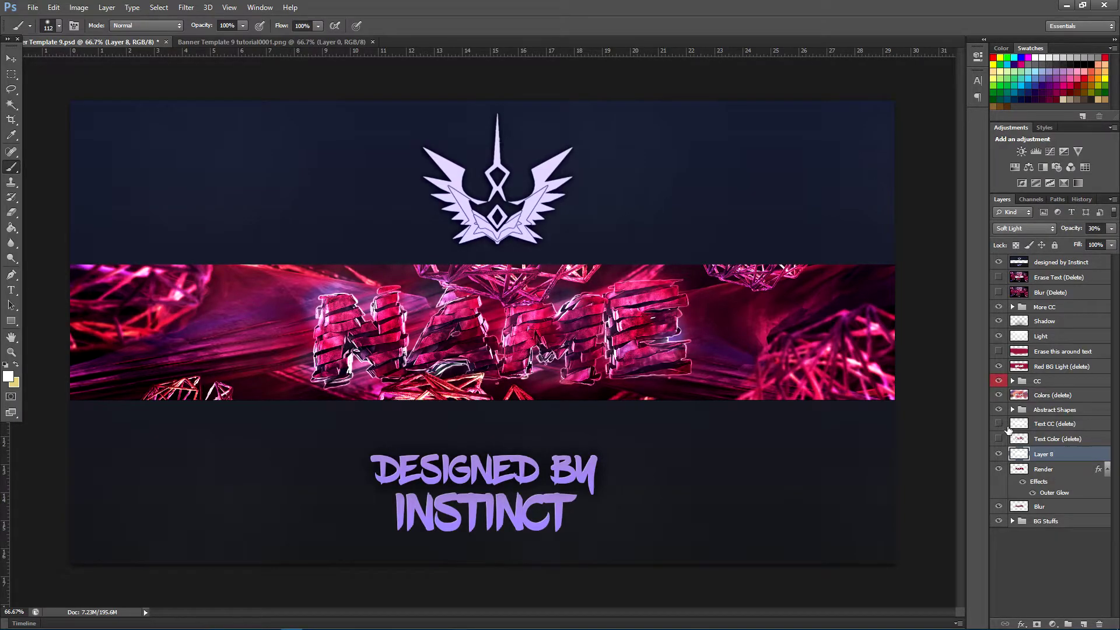
click(999, 424)
click(999, 455)
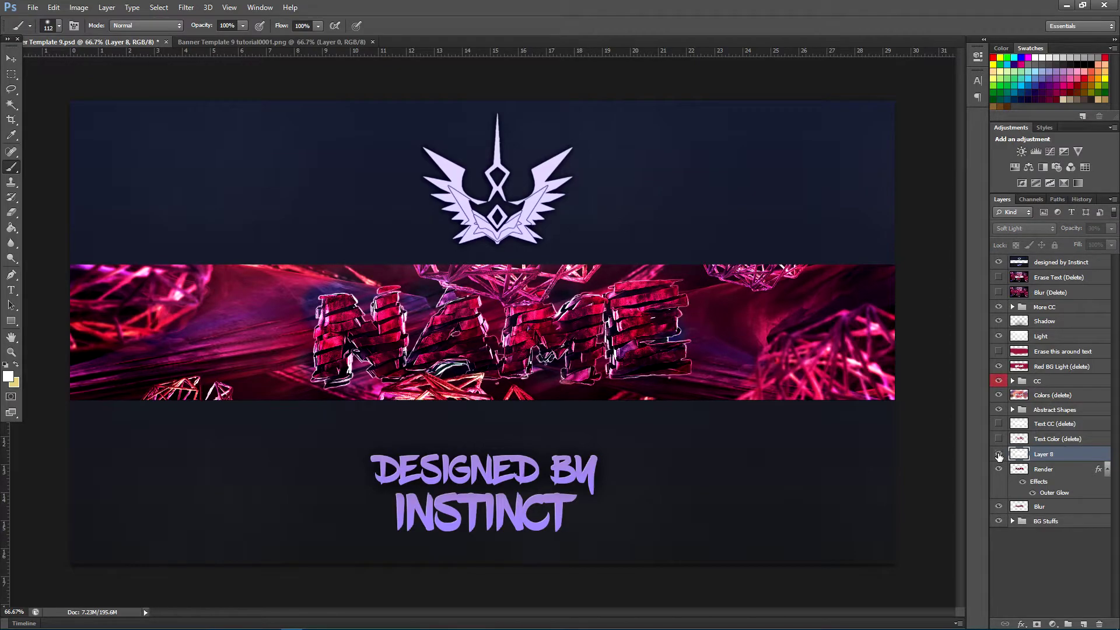
click(999, 454)
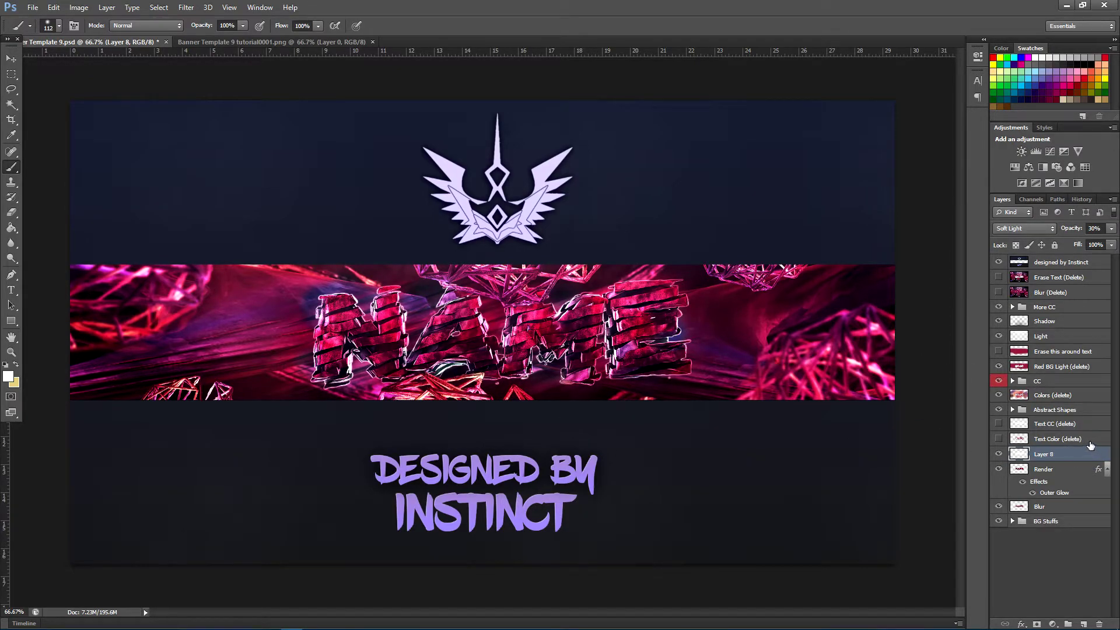
Step: Replace the Text CC (delete) layer with the white-painted layer renamed Text CC, and add a blank layer above it
click(1028, 439)
click(1080, 425)
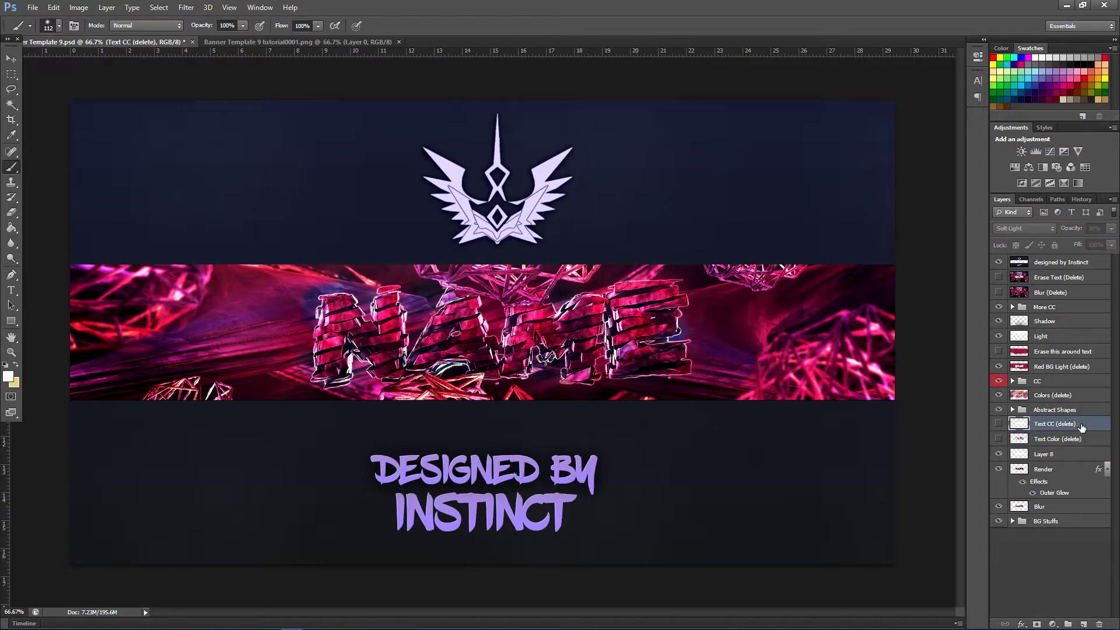
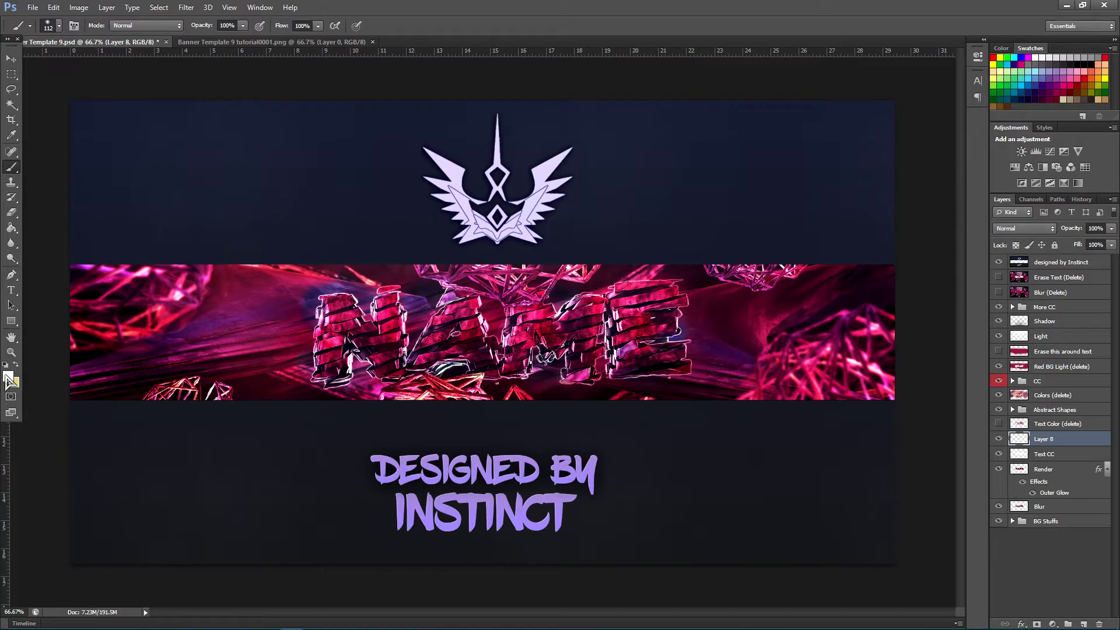
Step: Paint pink and red shades sampled from the banner over the NAME text on the new layer with a soft 143 px brush
click(7, 378)
click(1075, 415)
drag(339, 299, 333, 297)
right_click(333, 296)
drag(390, 323, 414, 332)
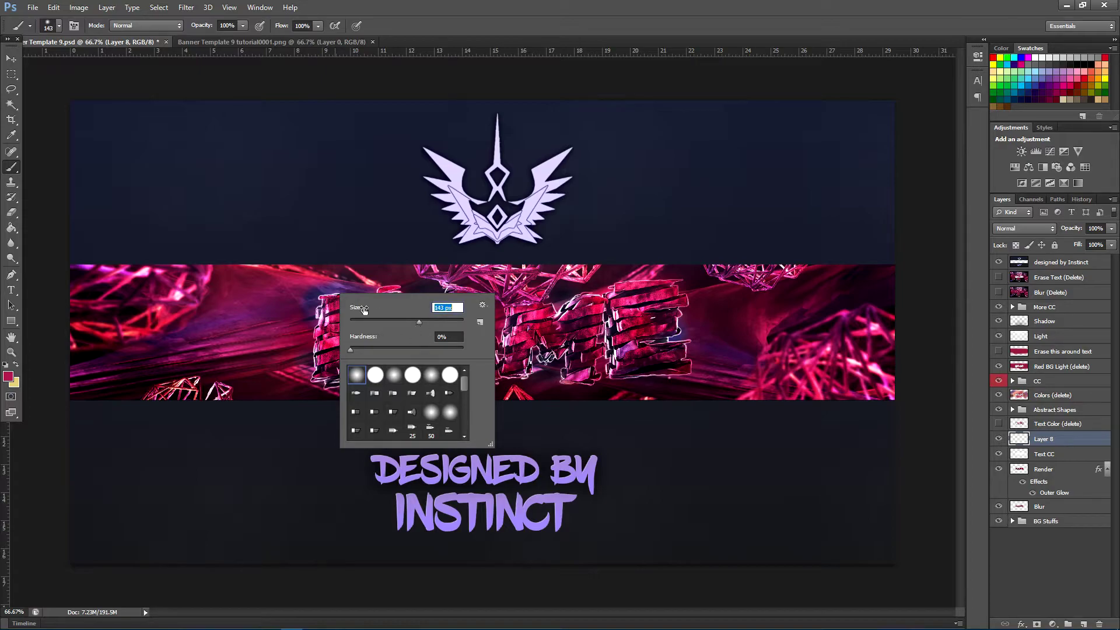
key(Return)
mouse_move(367, 289)
mouse_down()
mouse_move(326, 356)
mouse_move(318, 313)
mouse_move(343, 297)
mouse_move(350, 309)
mouse_move(403, 309)
mouse_up()
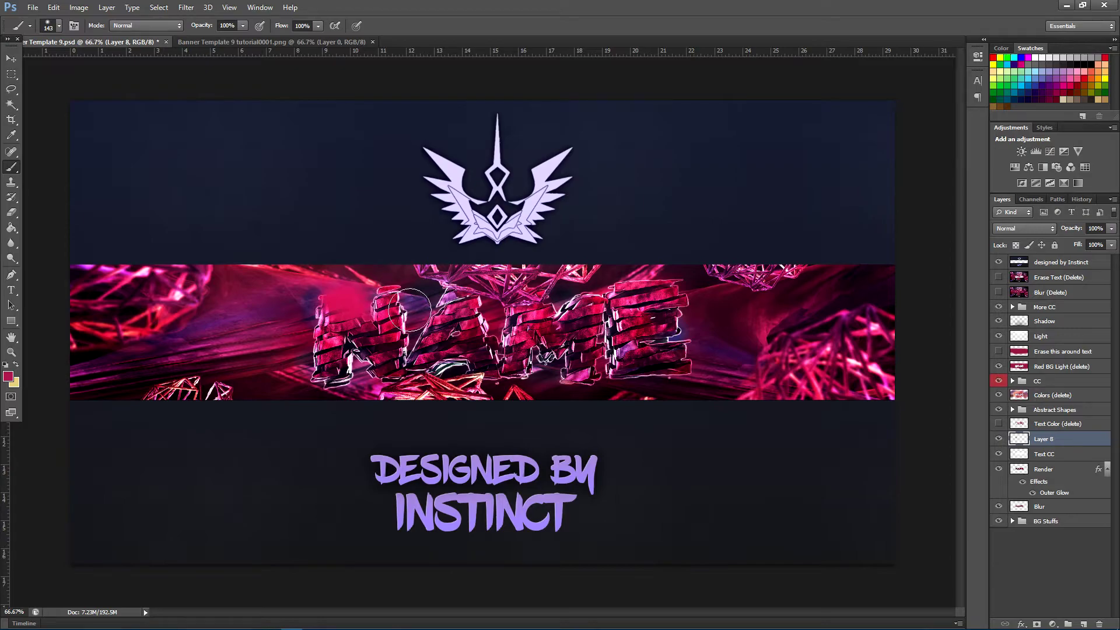
alt+click(400, 292)
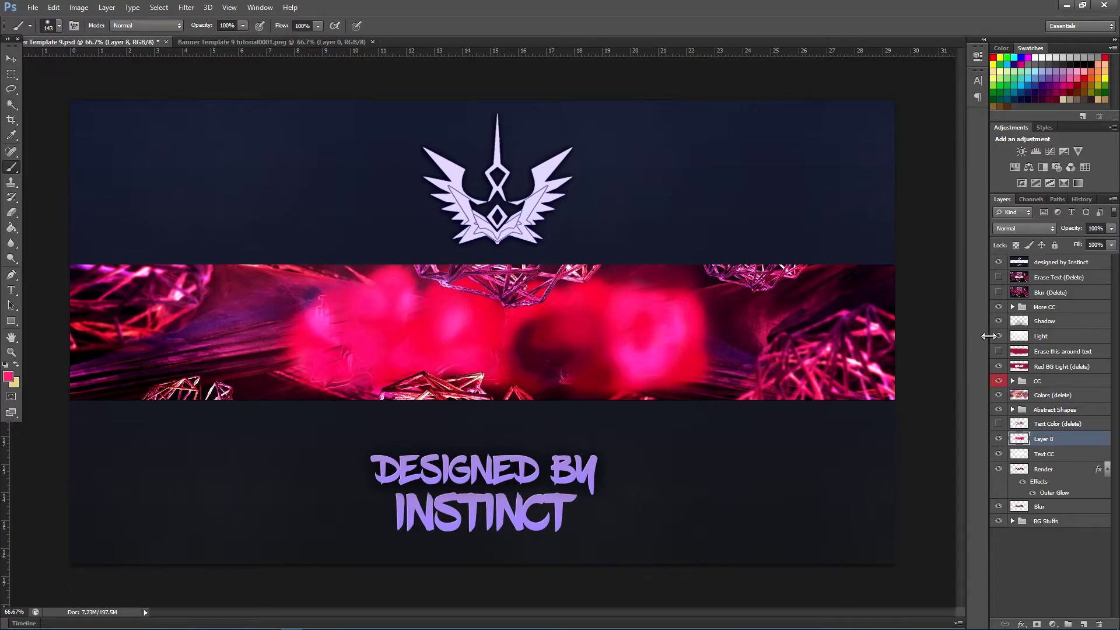
Step: Lower the pink-painted layer's opacity to 20%, comparing the NAME text with and without that layer
click(1111, 228)
drag(1112, 241, 1069, 248)
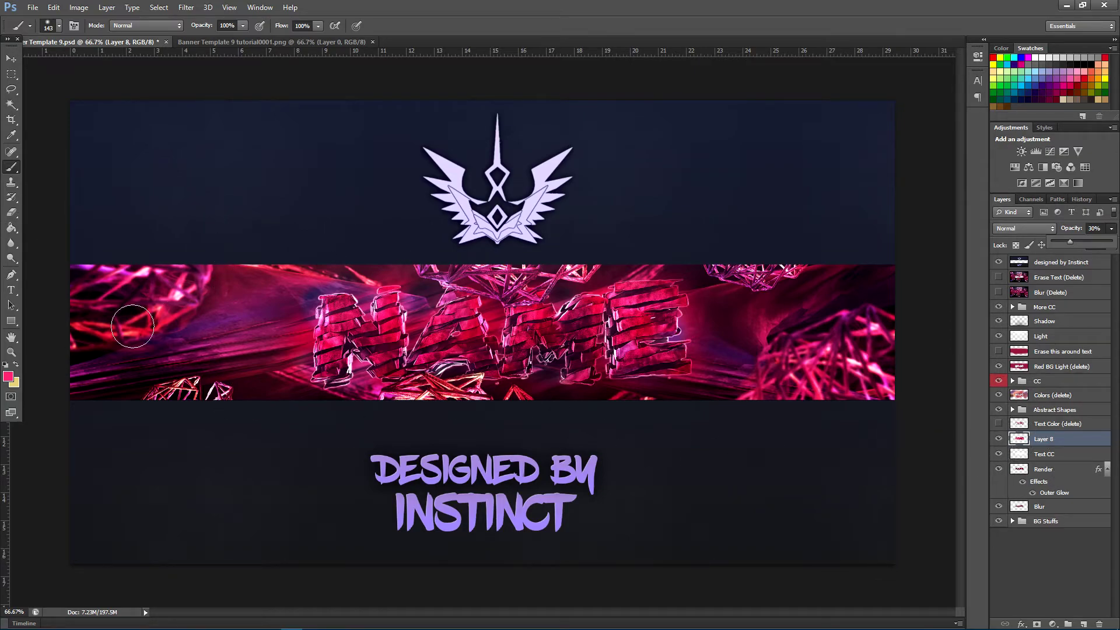
click(1079, 455)
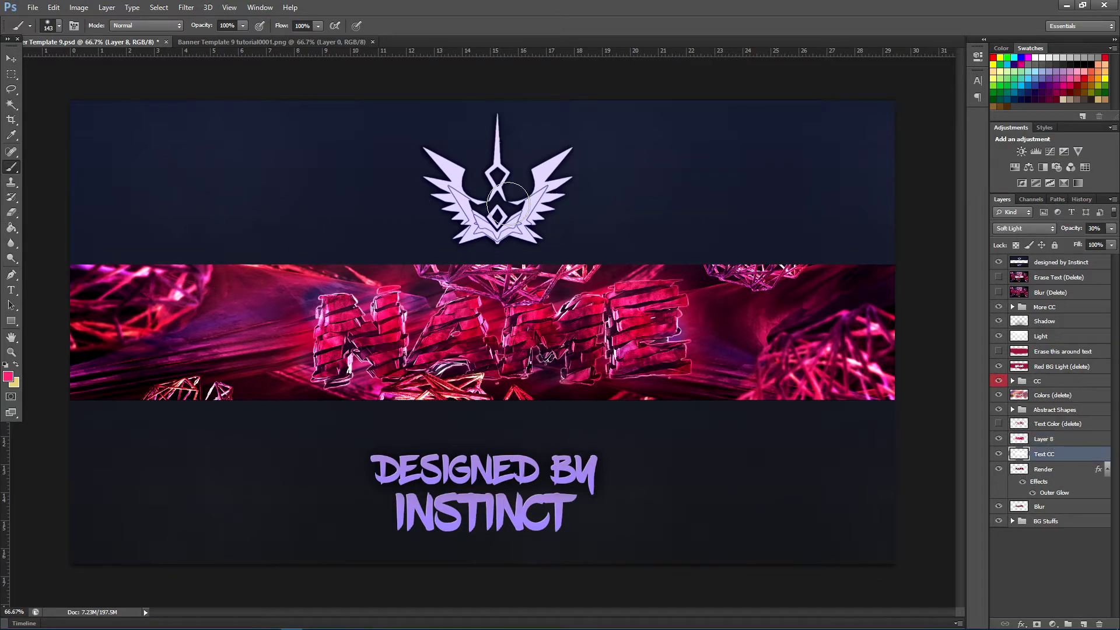
click(1079, 440)
click(998, 440)
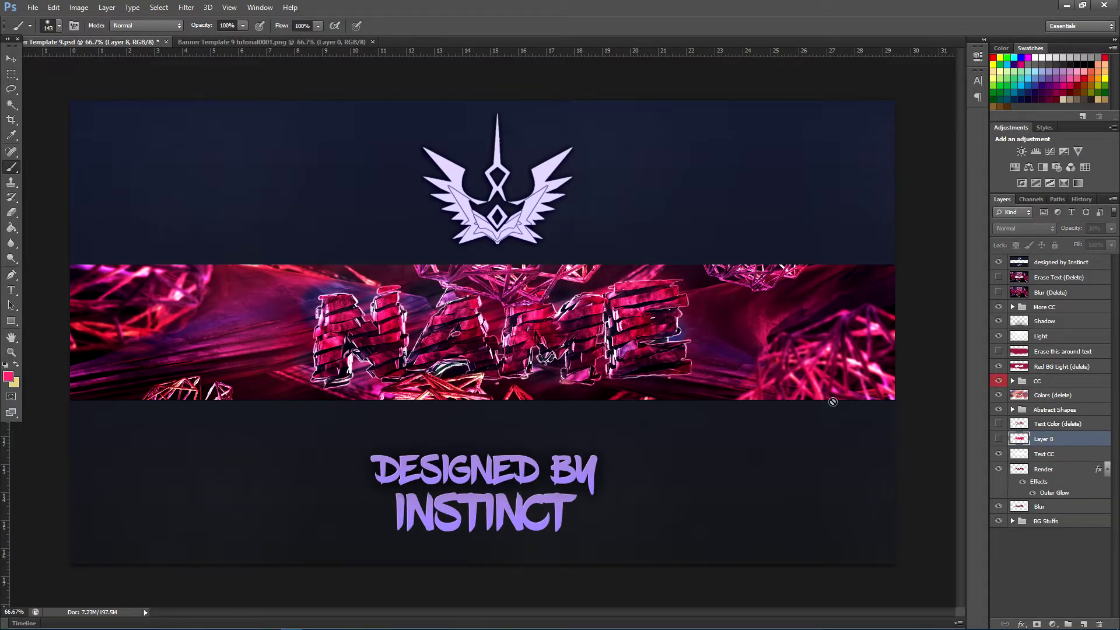
click(999, 439)
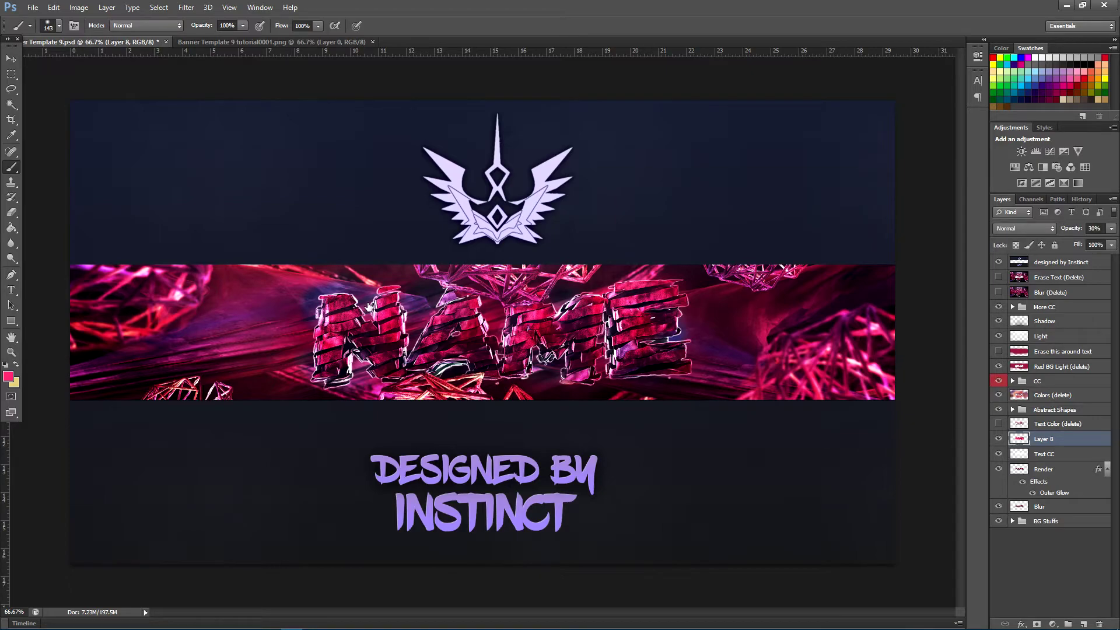
click(1111, 228)
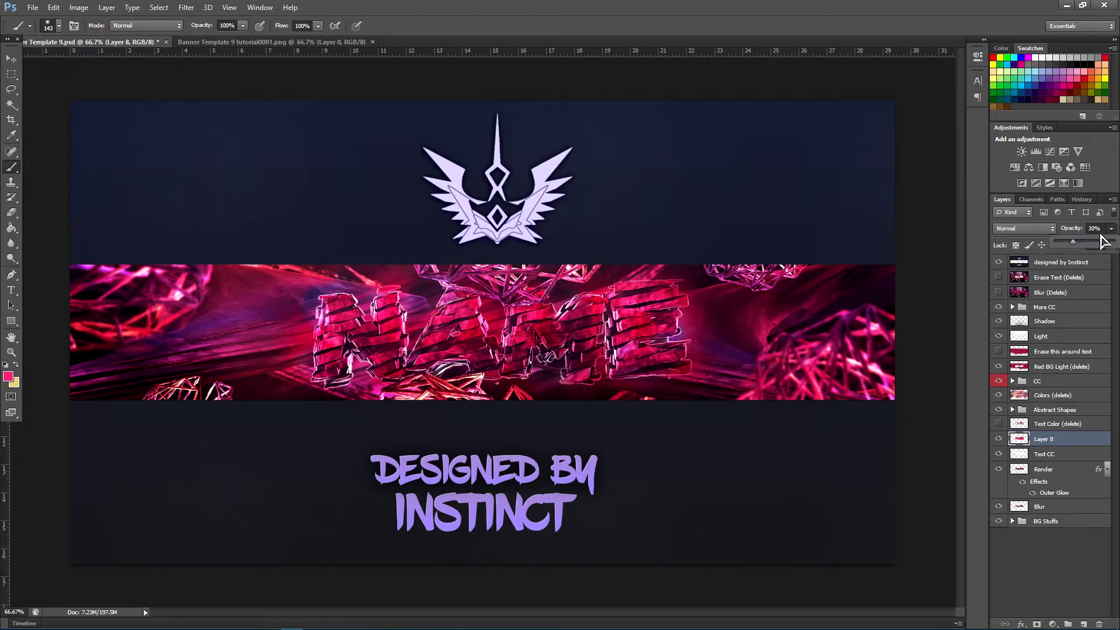
click(1067, 245)
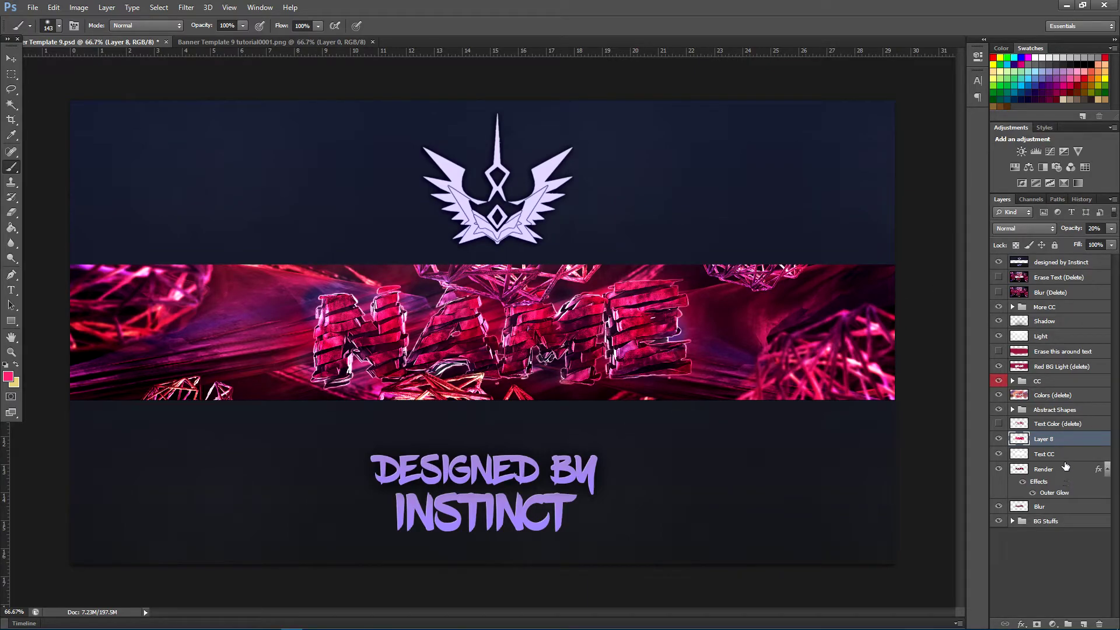
Step: Delete the Text Color (delete) layer and add a blank layer directly below the Colors (delete) layer
click(1096, 424)
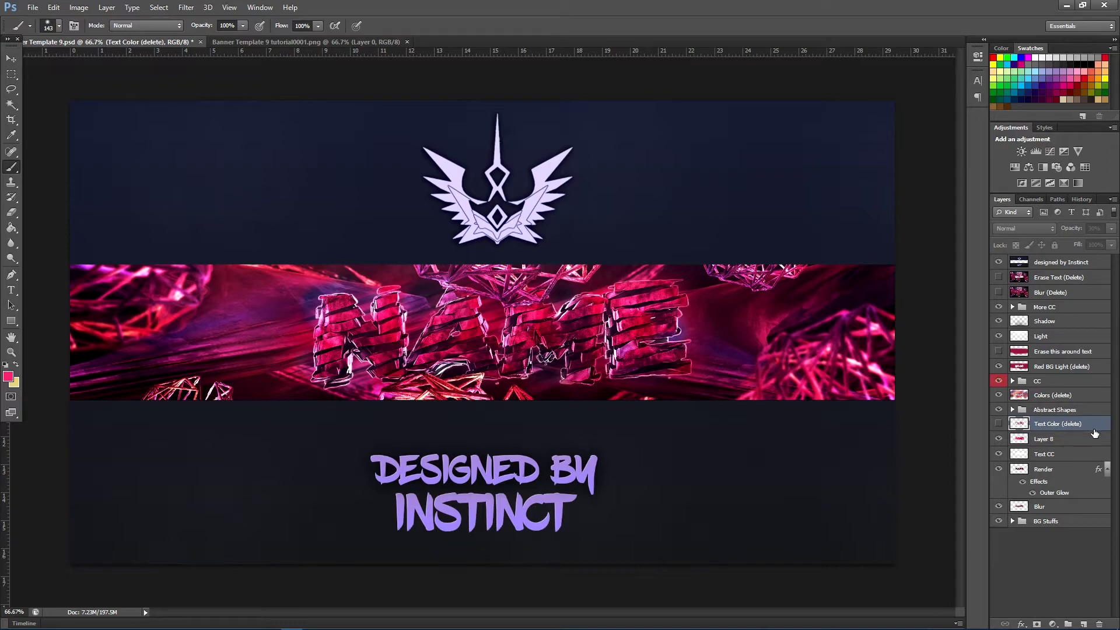
key(Delete)
click(1074, 395)
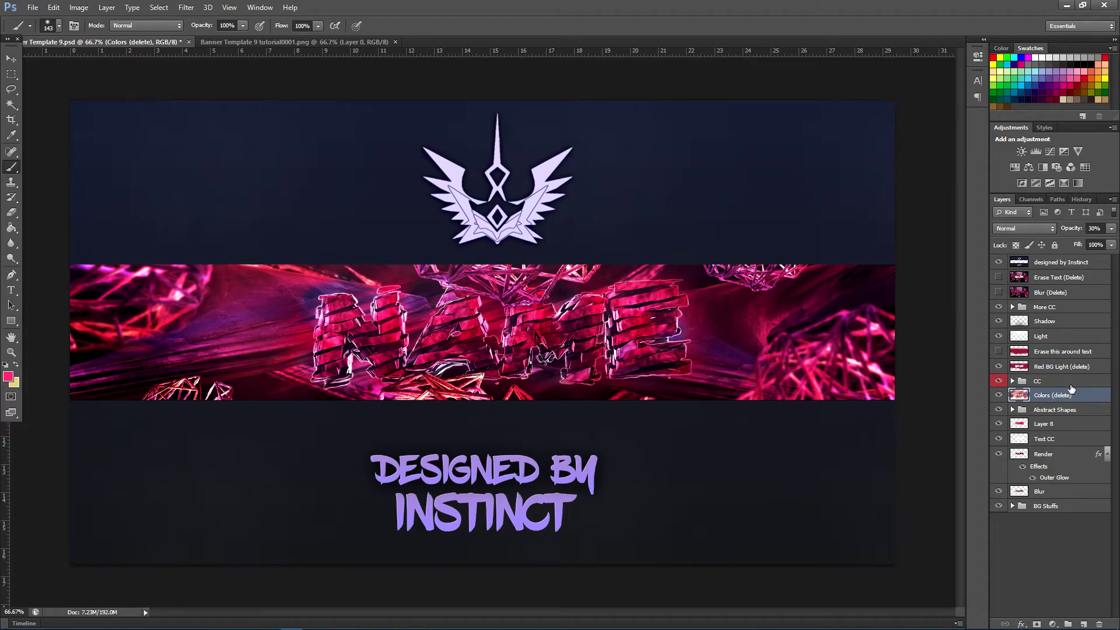
click(1082, 623)
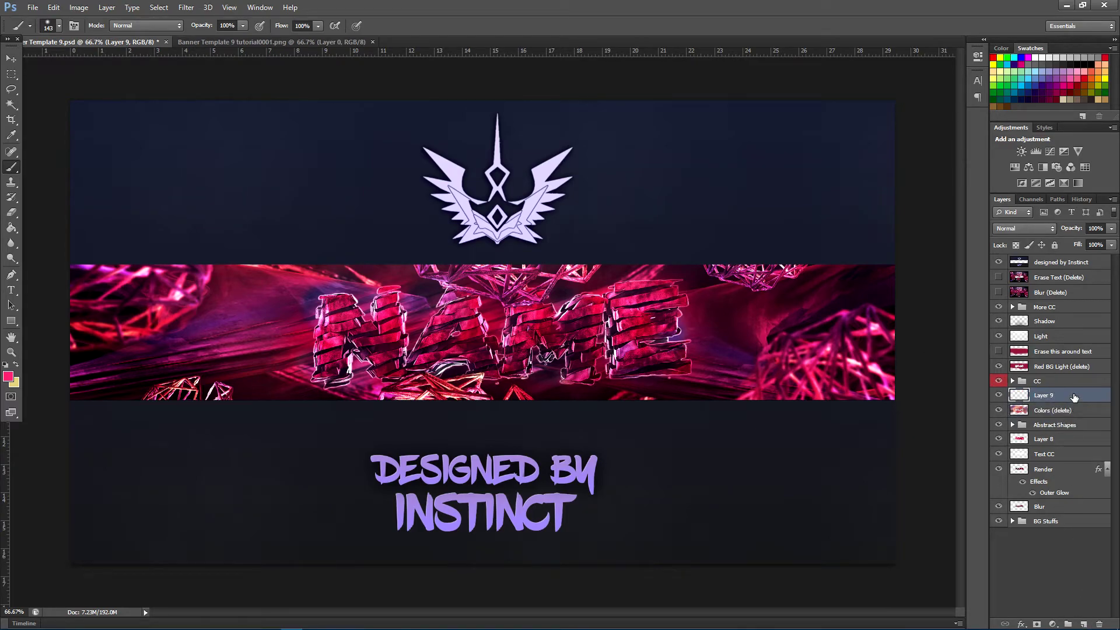
drag(1075, 399, 1070, 414)
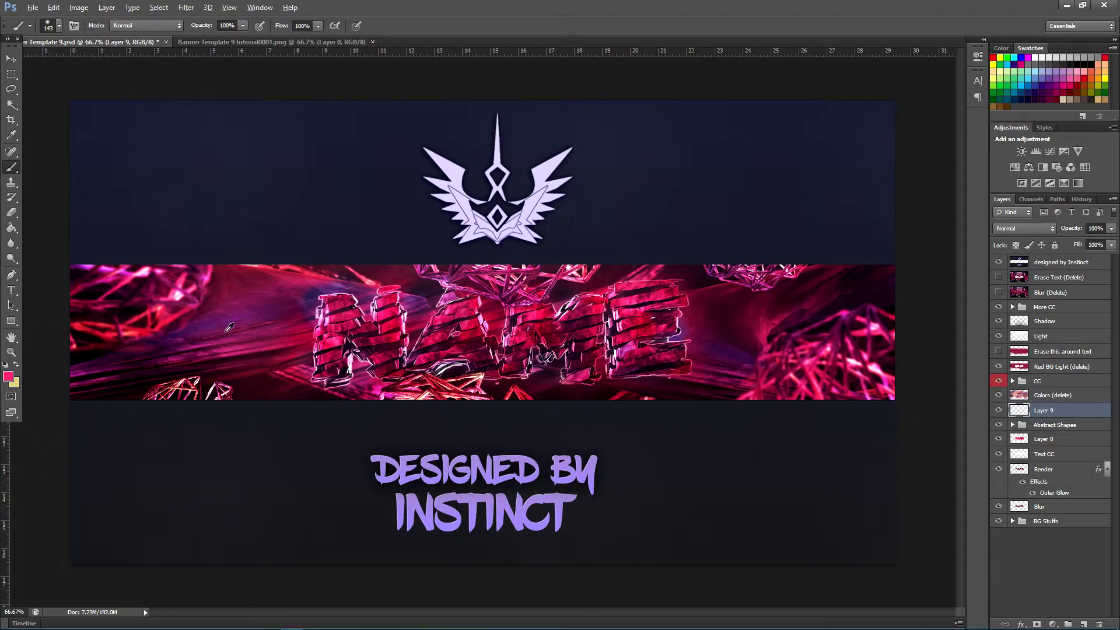
Step: Paint the whole banner strip on the new layer with colors sampled from the artwork, using a soft 236 px brush
right_click(266, 320)
mouse_move(350, 350)
mouse_down()
mouse_move(371, 354)
mouse_move(320, 352)
mouse_up()
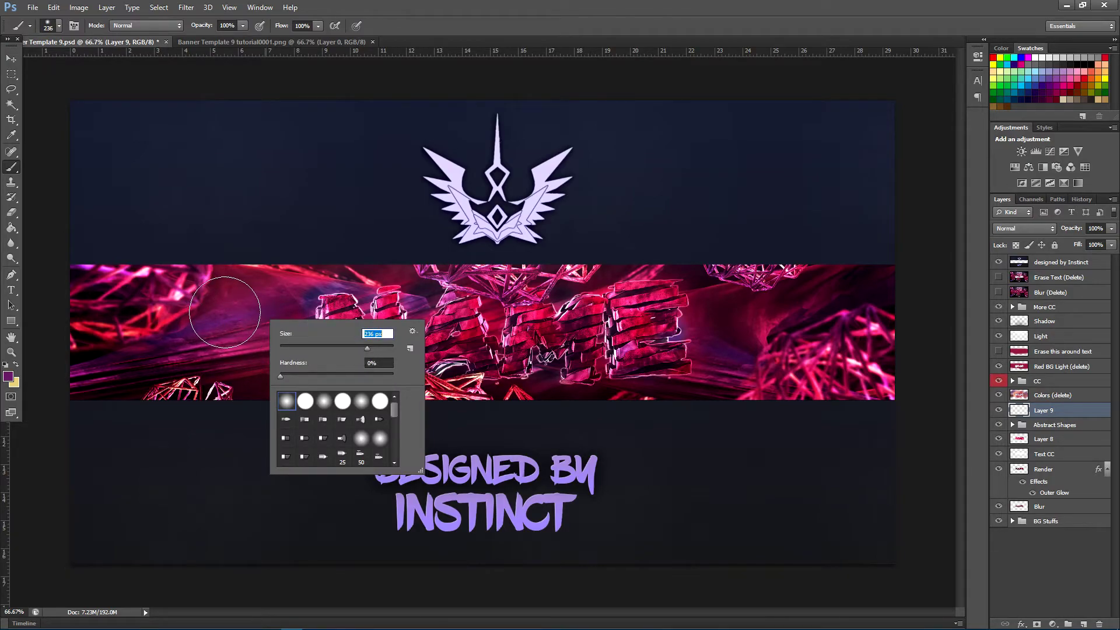
click(252, 316)
drag(252, 316, 274, 318)
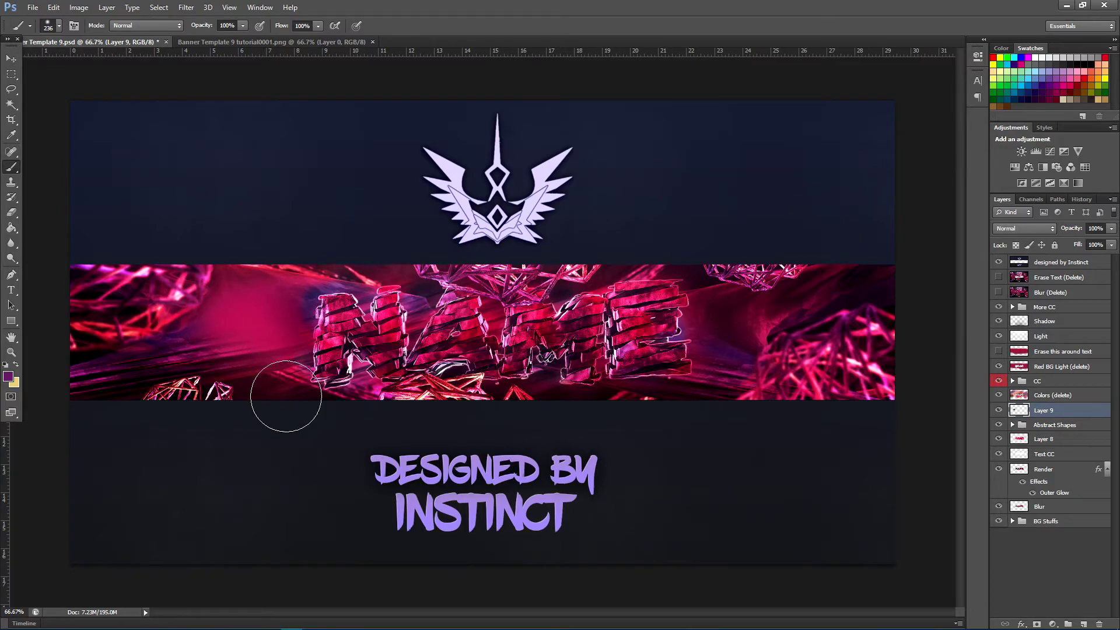
alt+click(266, 378)
click(266, 378)
mouse_move(266, 378)
mouse_down()
mouse_move(292, 395)
mouse_move(329, 389)
mouse_up()
alt+click(186, 353)
mouse_move(185, 353)
mouse_down()
mouse_move(161, 360)
mouse_move(216, 403)
mouse_up()
drag(129, 366, 125, 393)
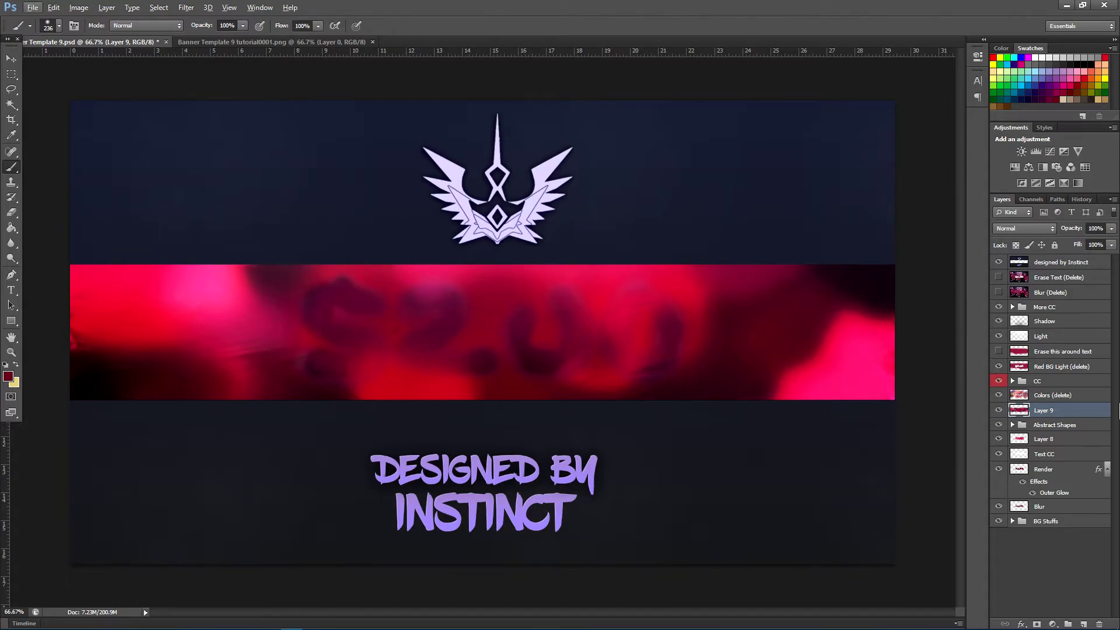
Step: Compare the painted layer with the Colors (delete) layer, viewing the old layer at 100% opacity and checking the banner without it
click(998, 395)
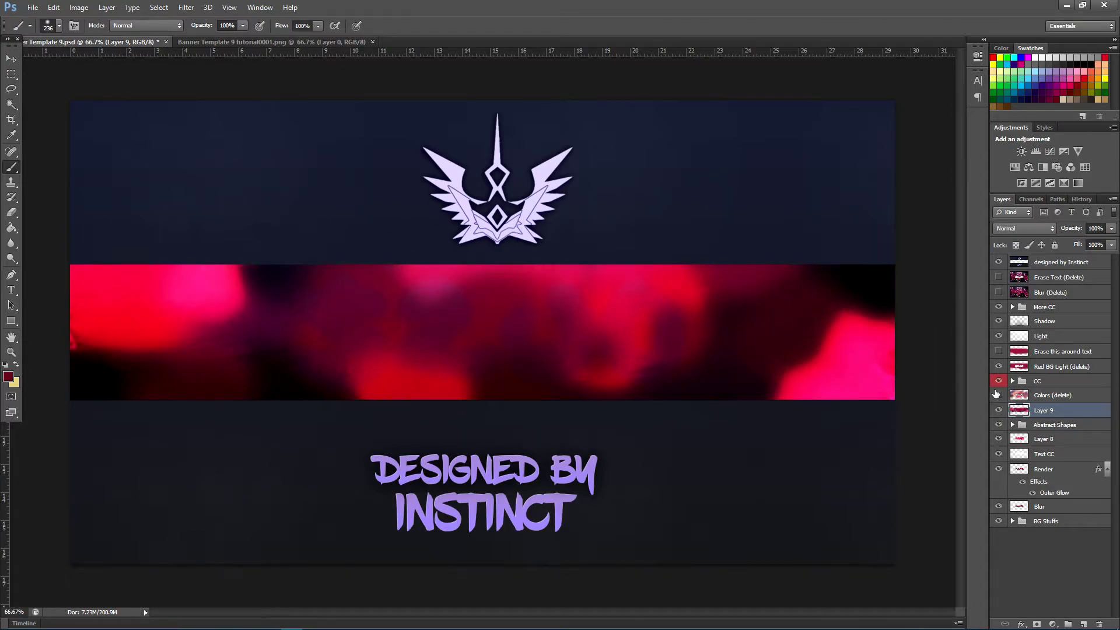
click(999, 409)
click(998, 395)
click(1090, 395)
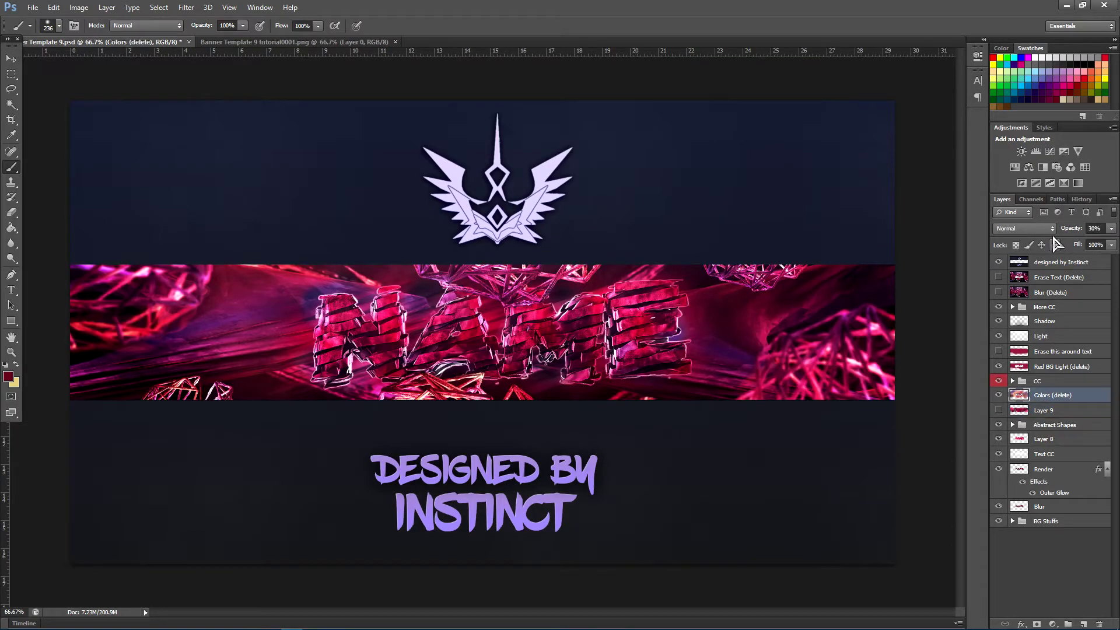
click(1110, 228)
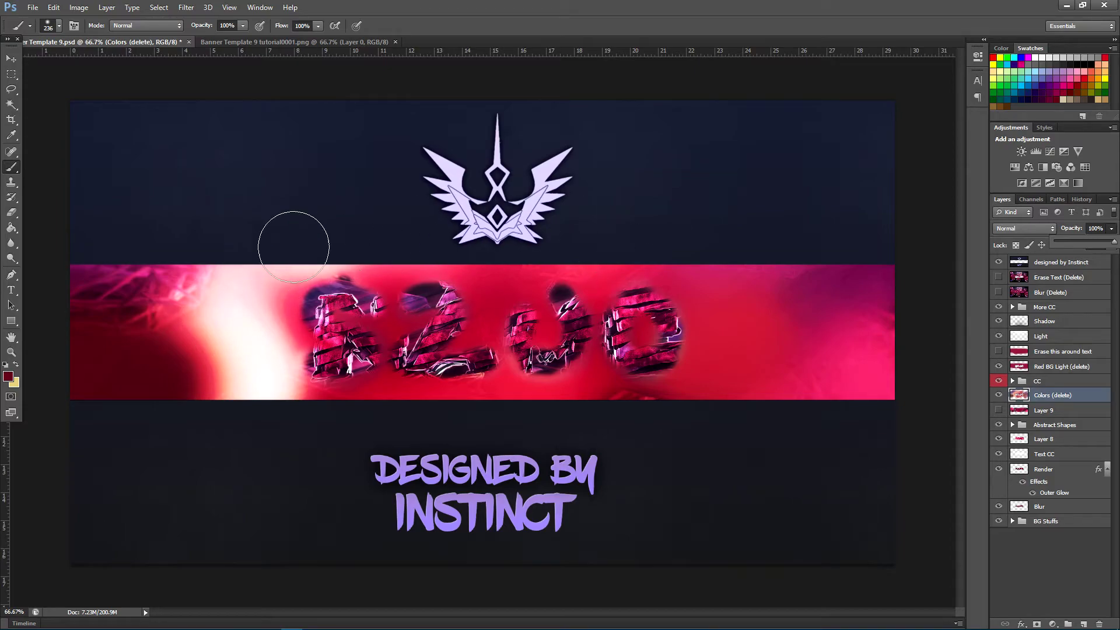
click(998, 396)
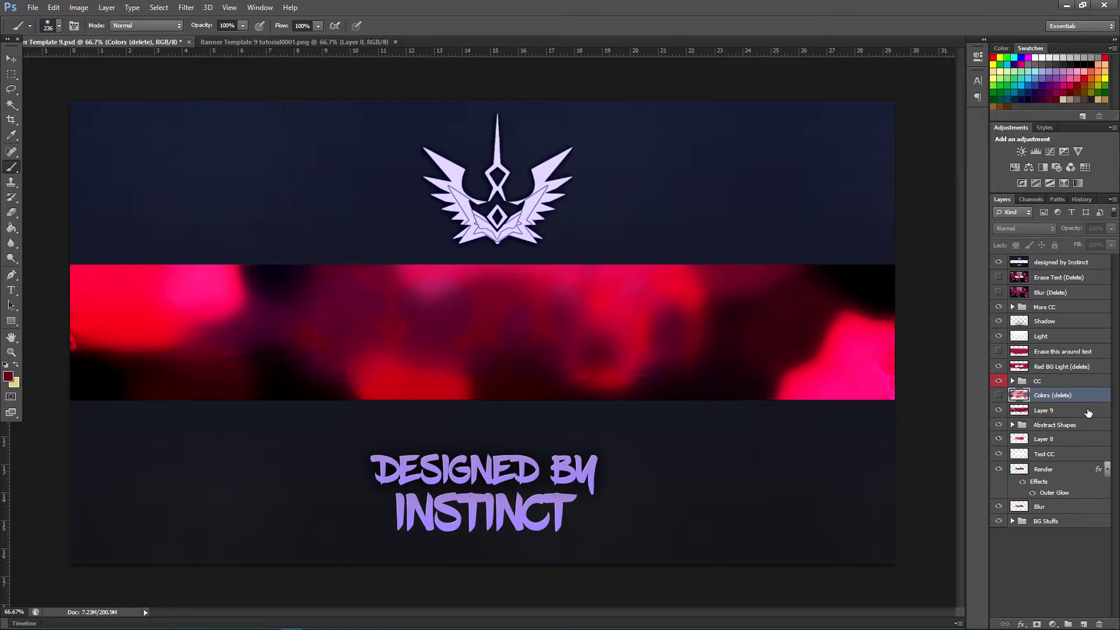
Step: Lower the newly painted Layer 9's opacity to 30% and compare the banner with and without it
click(1087, 413)
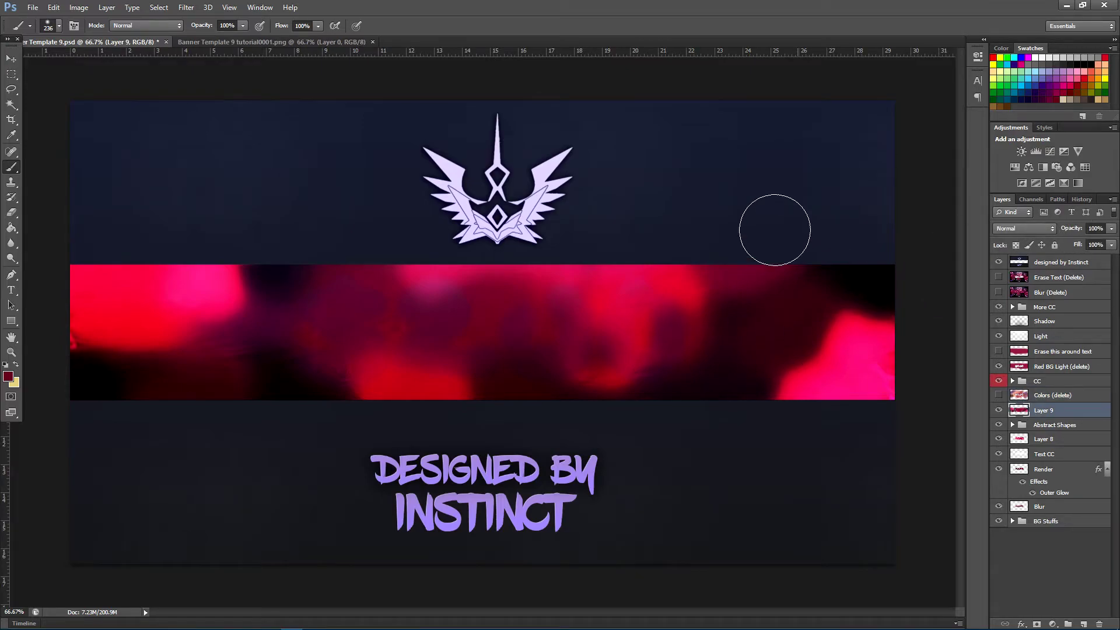
drag(1108, 231, 1061, 251)
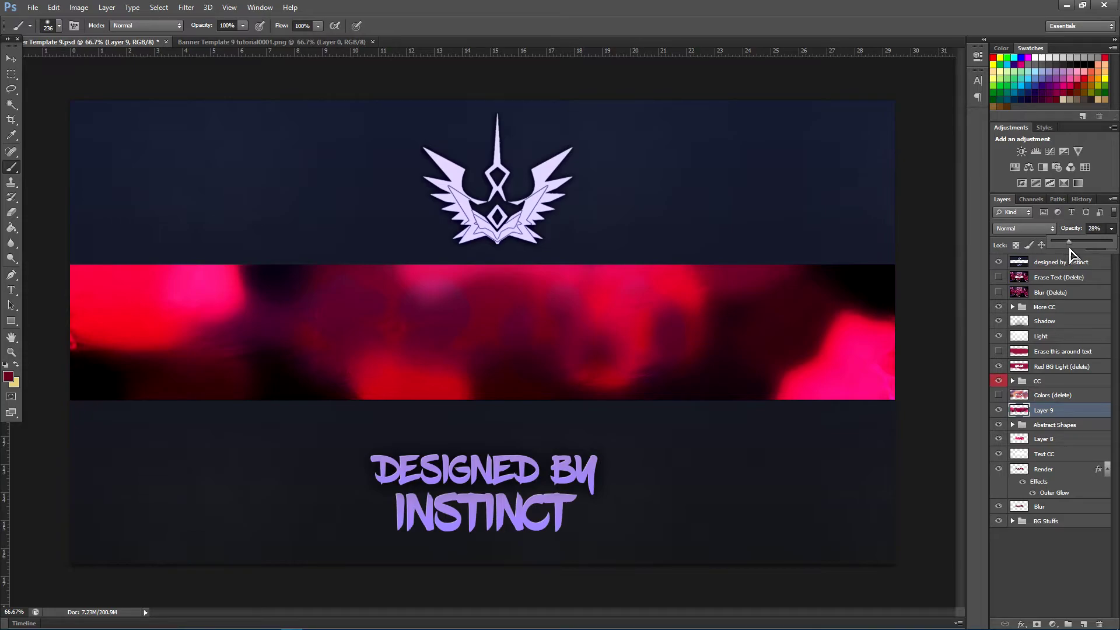
drag(1072, 254, 1072, 255)
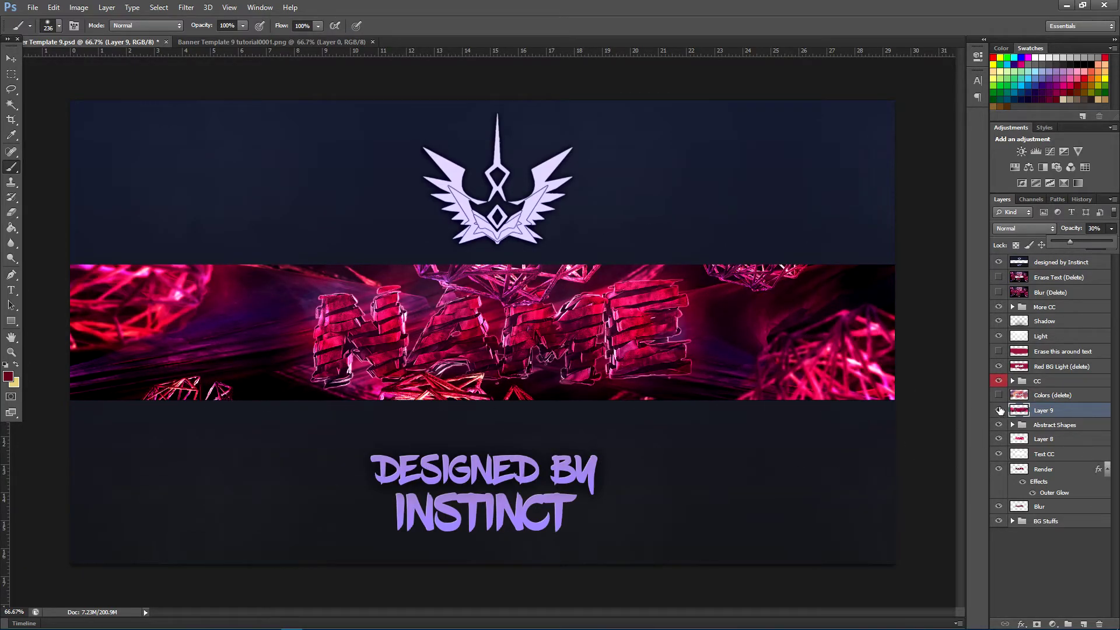
click(999, 410)
click(999, 410)
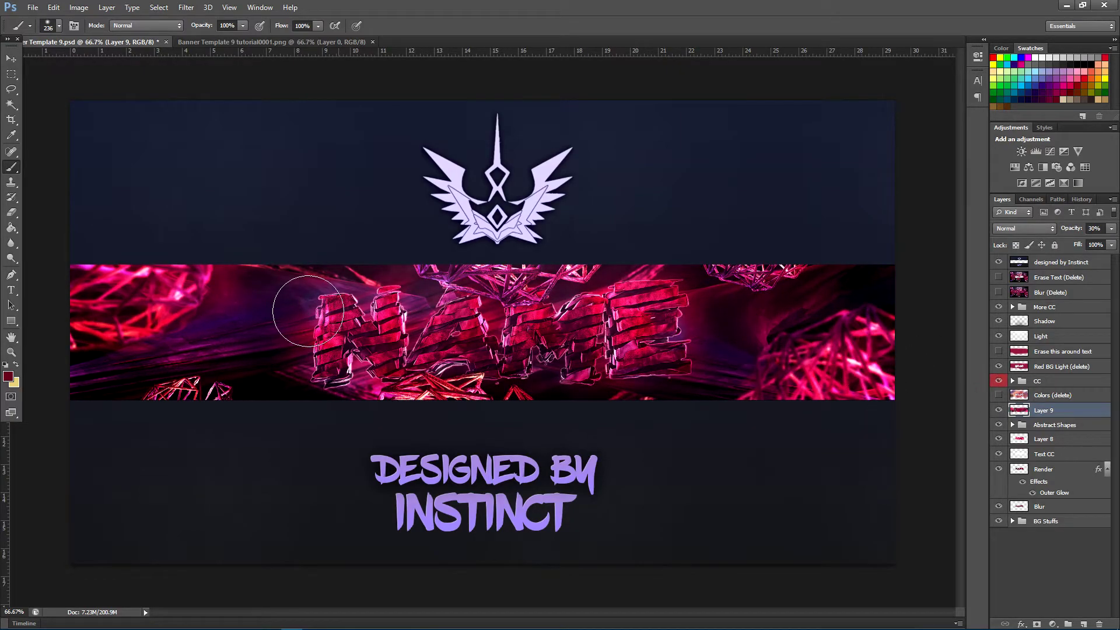
Step: Erase the painted color covering the NAME letters on Layer 9 with a soft 119 px eraser
click(13, 213)
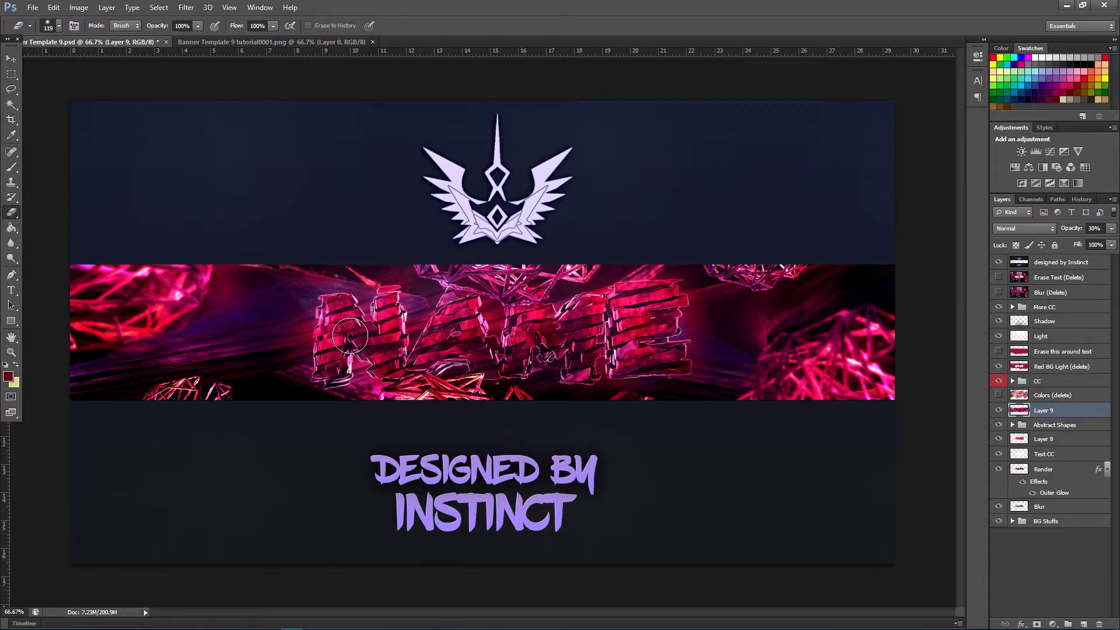
right_click(330, 344)
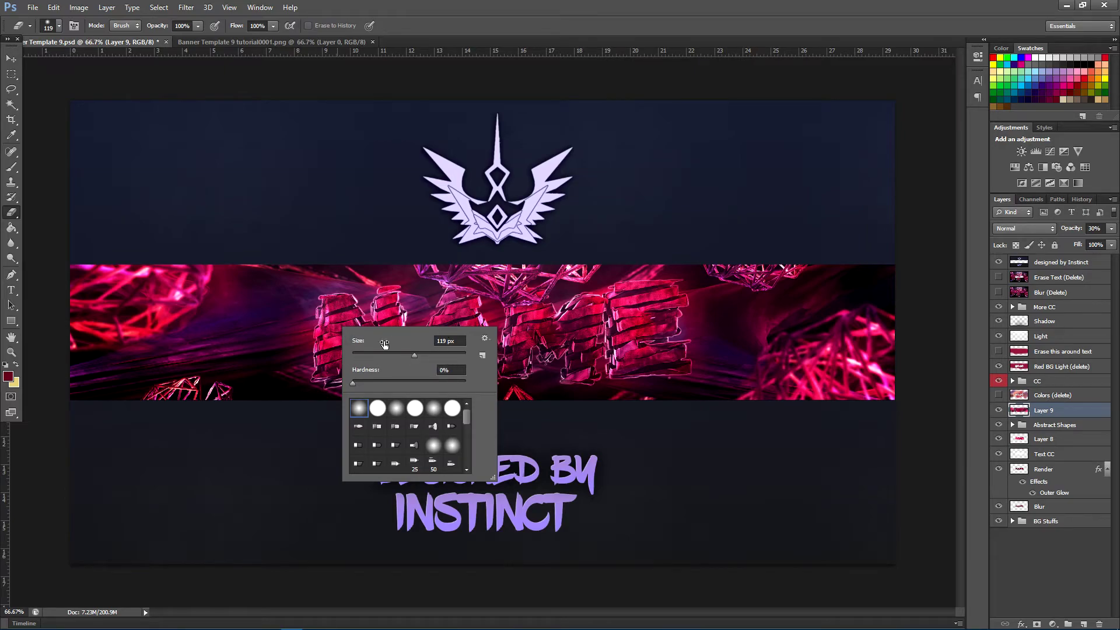
click(333, 318)
mouse_move(331, 351)
mouse_down()
mouse_move(342, 305)
mouse_move(394, 361)
mouse_move(392, 298)
mouse_move(390, 336)
mouse_move(434, 360)
mouse_move(424, 352)
mouse_move(460, 308)
mouse_move(476, 363)
mouse_move(433, 345)
mouse_move(538, 374)
mouse_move(518, 367)
mouse_move(536, 307)
mouse_move(555, 337)
mouse_move(573, 335)
mouse_move(590, 310)
mouse_move(587, 372)
mouse_move(594, 327)
mouse_move(624, 360)
mouse_move(630, 294)
mouse_move(670, 293)
mouse_move(627, 311)
mouse_move(633, 327)
mouse_move(668, 322)
mouse_move(634, 329)
mouse_move(622, 362)
mouse_move(672, 360)
mouse_move(681, 356)
mouse_move(637, 361)
mouse_move(620, 345)
mouse_move(640, 318)
mouse_move(455, 332)
mouse_move(646, 358)
mouse_up()
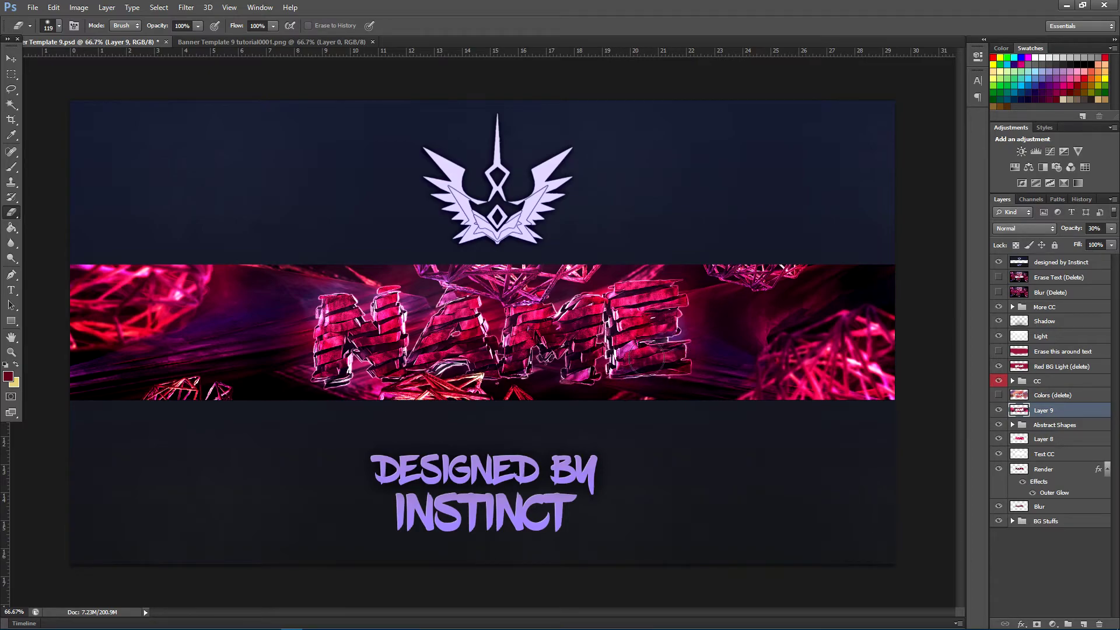
Step: Delete the Colors (delete) layer and compare the banner with and without Layer 9
click(1084, 397)
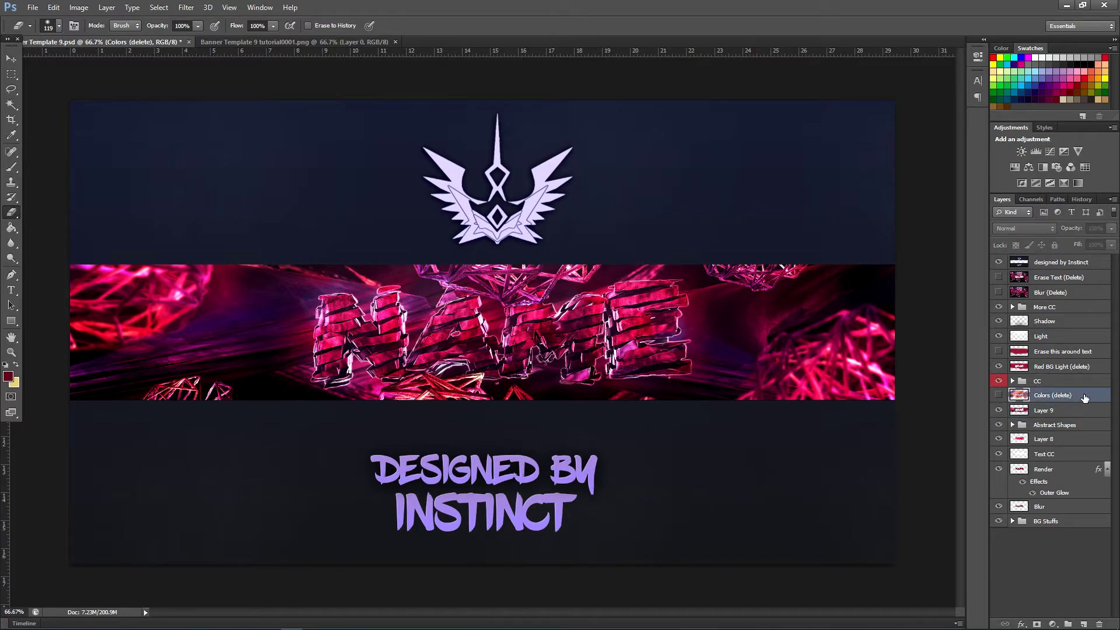
key(Delete)
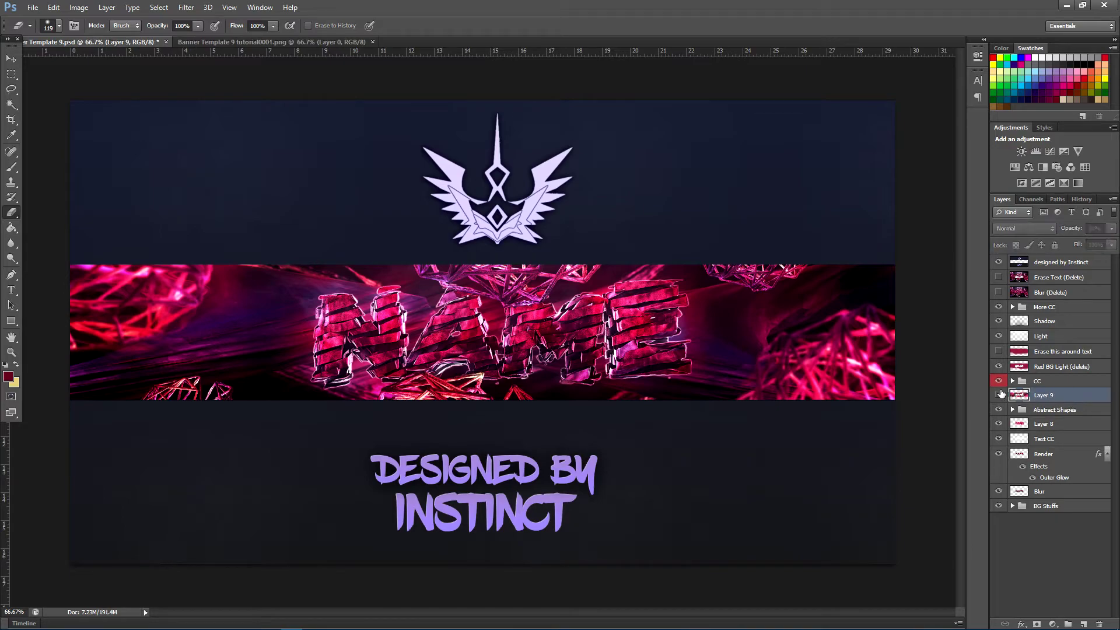
click(998, 395)
click(998, 395)
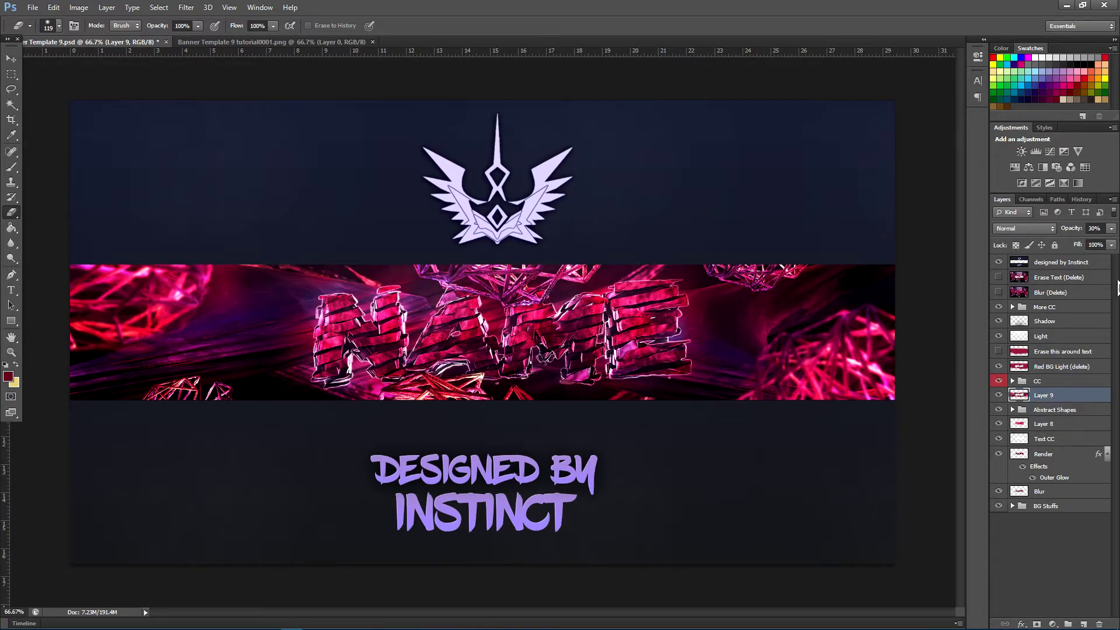
Step: Show the Erase this around text layer and delete the Red BG Light (delete) layer below it
click(1082, 378)
click(1082, 372)
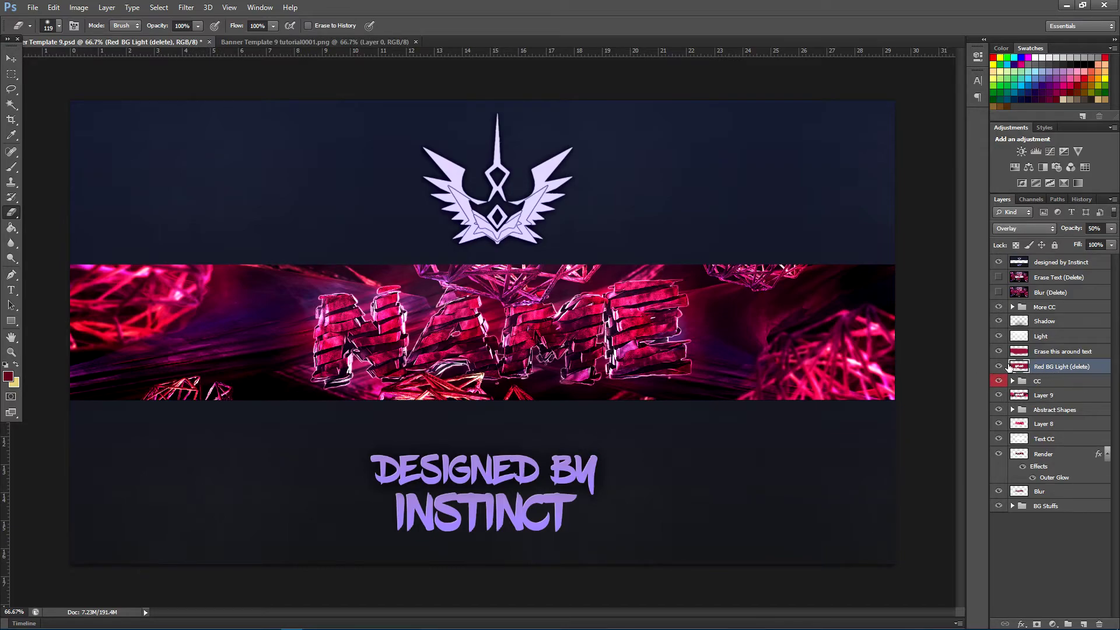
click(999, 366)
click(998, 367)
click(1087, 353)
click(1078, 365)
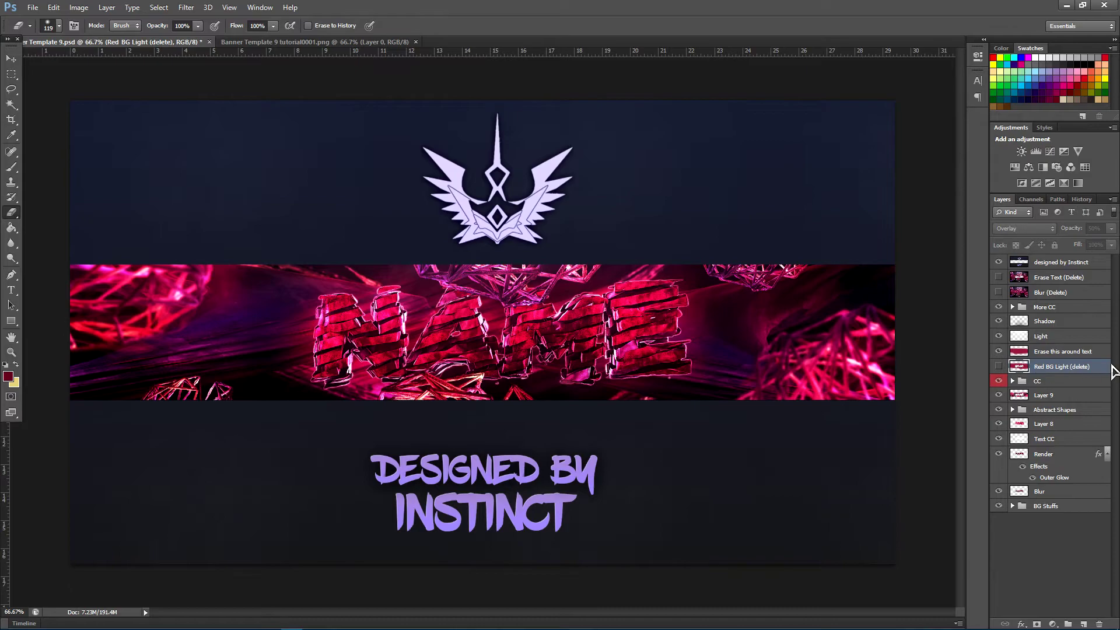
key(Delete)
Step: Erase the NAME text area from the Erase this around text layer with the soft 119 px eraser
click(1077, 352)
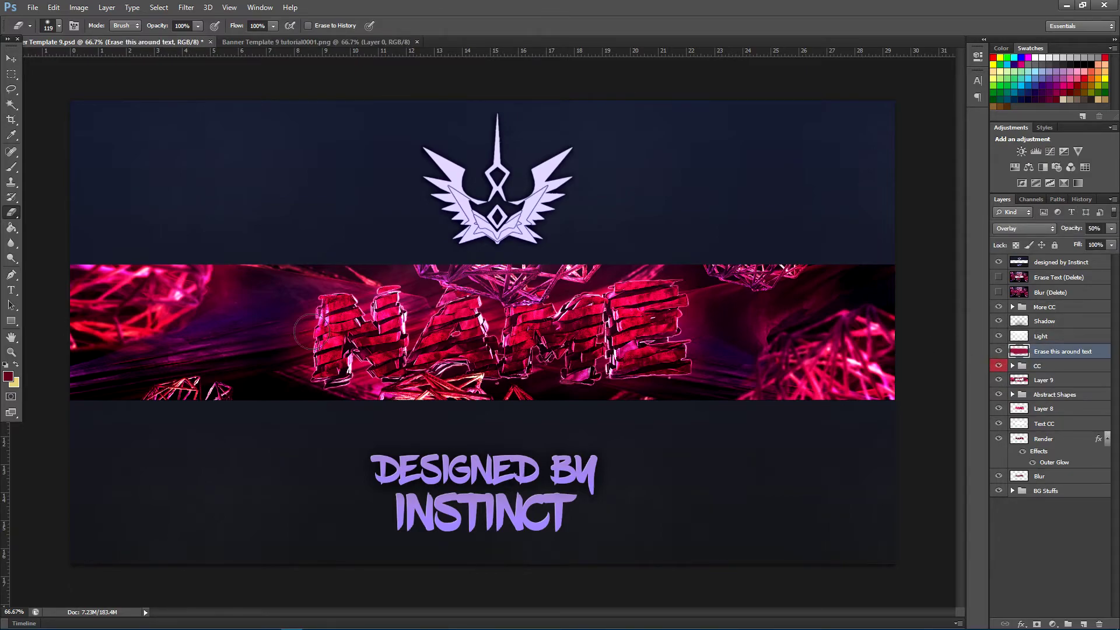
mouse_move(312, 331)
mouse_down()
mouse_move(330, 365)
mouse_move(338, 311)
mouse_move(389, 356)
mouse_move(387, 303)
mouse_move(416, 366)
mouse_move(445, 309)
mouse_move(483, 349)
mouse_move(432, 354)
mouse_move(521, 362)
mouse_move(534, 311)
mouse_move(561, 345)
mouse_move(589, 322)
mouse_move(583, 370)
mouse_move(593, 308)
mouse_move(614, 311)
mouse_move(635, 292)
mouse_move(669, 292)
mouse_move(632, 293)
mouse_move(625, 359)
mouse_move(680, 358)
mouse_move(630, 351)
mouse_move(629, 325)
mouse_move(670, 324)
mouse_move(667, 299)
mouse_up()
Step: Examine the banner with the More CC group hidden
click(999, 306)
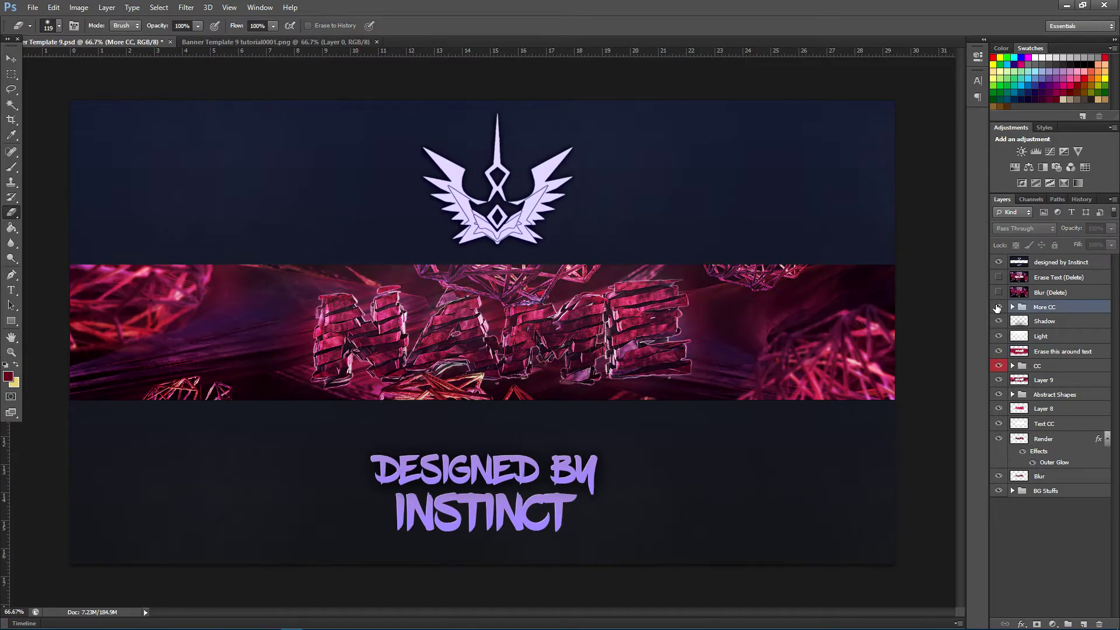